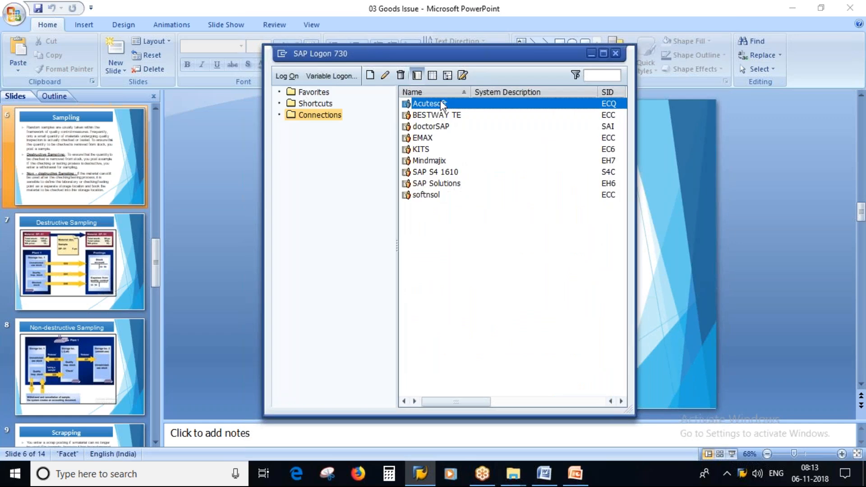
Step: Open the softnsol connection and log on to client 800 as qmuser with the account password
double_click(411, 197)
key(Down)
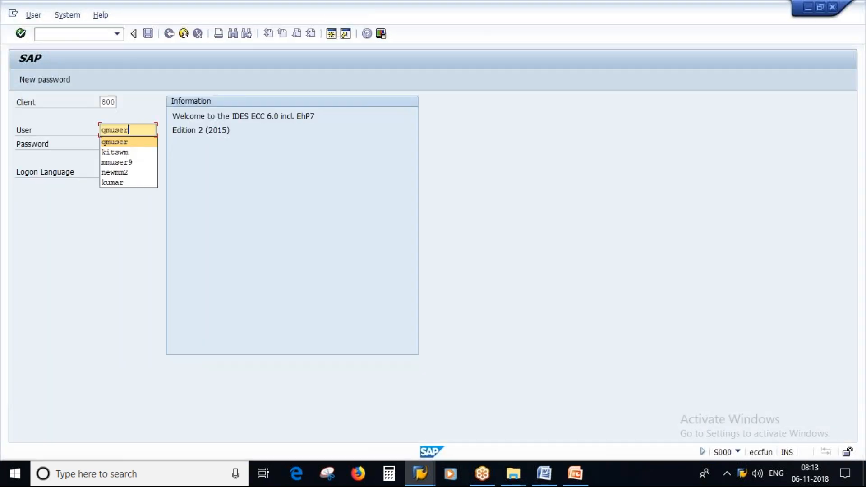
click(108, 143)
key(Caps_Lock)
key(Caps_Lock)
text(******)
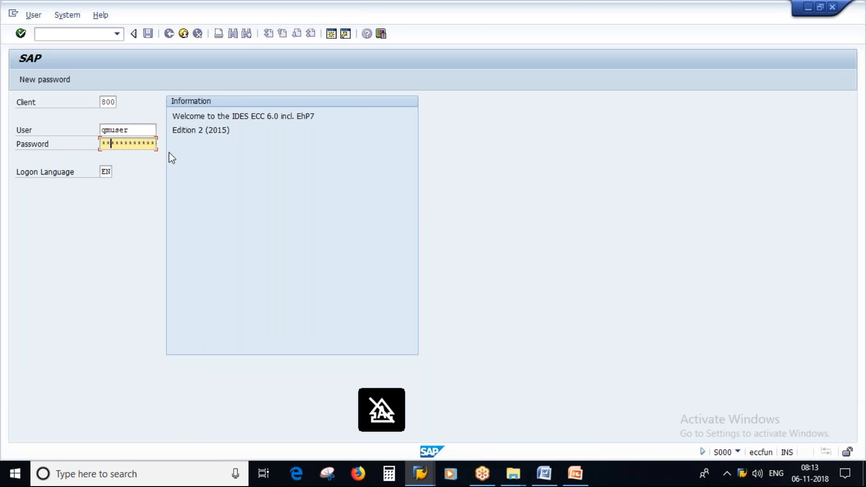
text(*)
key(Return)
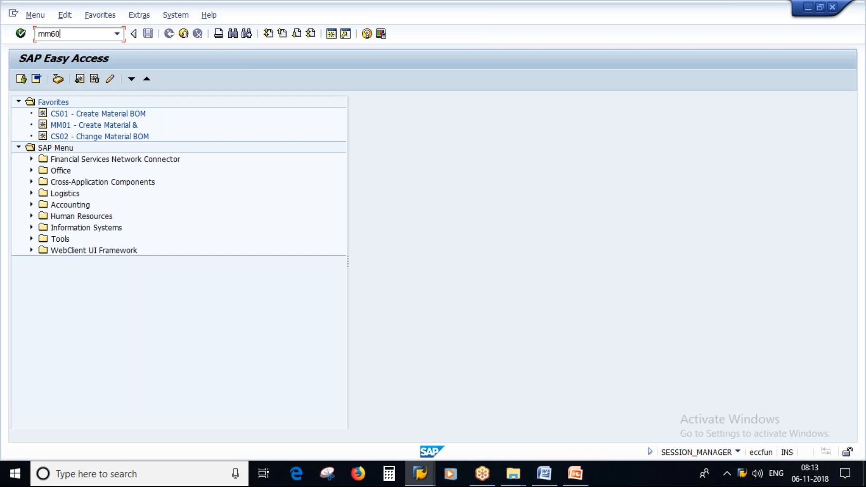
Step: Run the MM60 materials list for plant 1000, material type roh, created by qmuser
key(Return)
click(174, 130)
text(1)
click(174, 142)
click(175, 157)
click(180, 170)
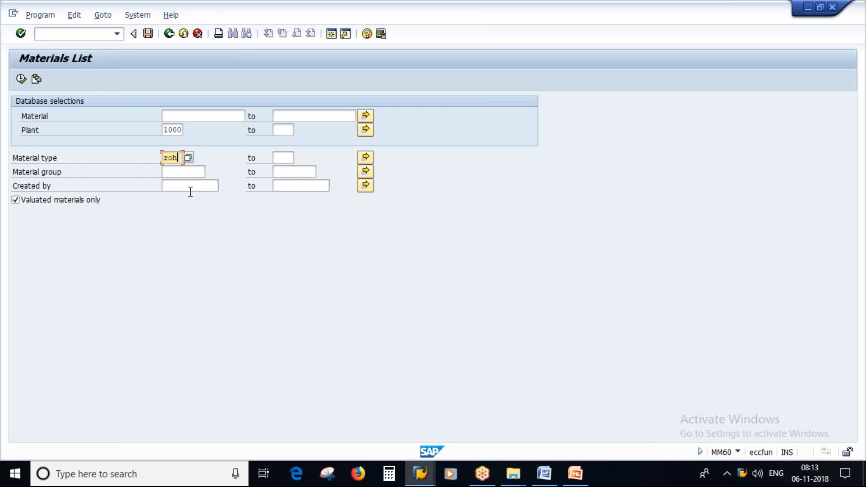
click(190, 189)
click(186, 198)
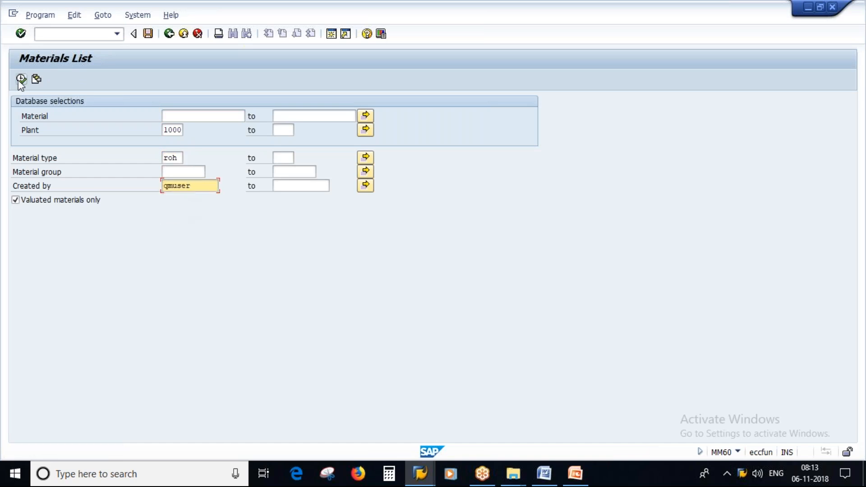
key(F8)
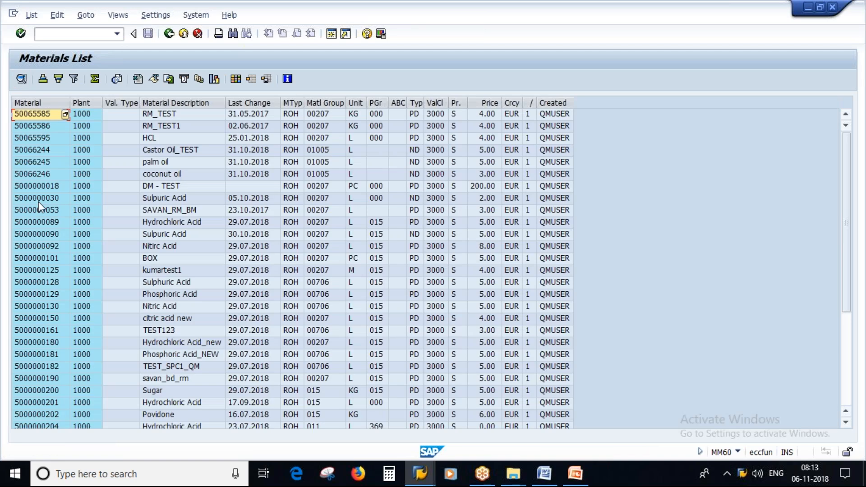
click(38, 201)
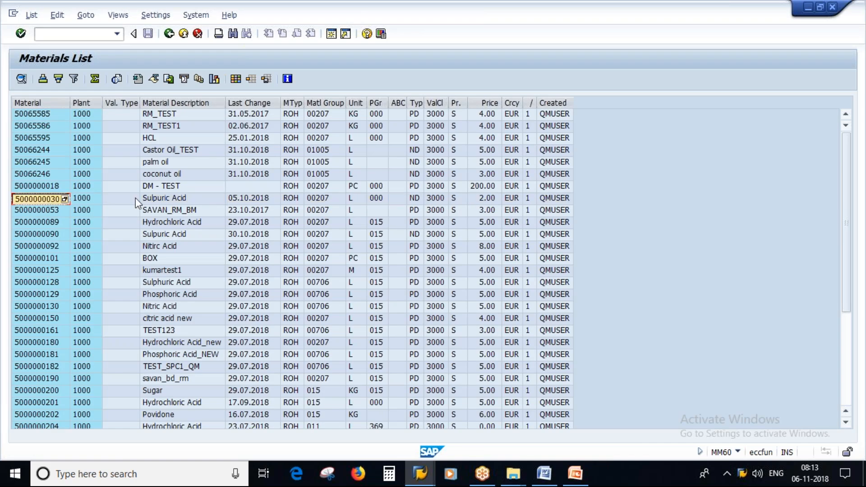
click(333, 34)
text(mmb)
key(Return)
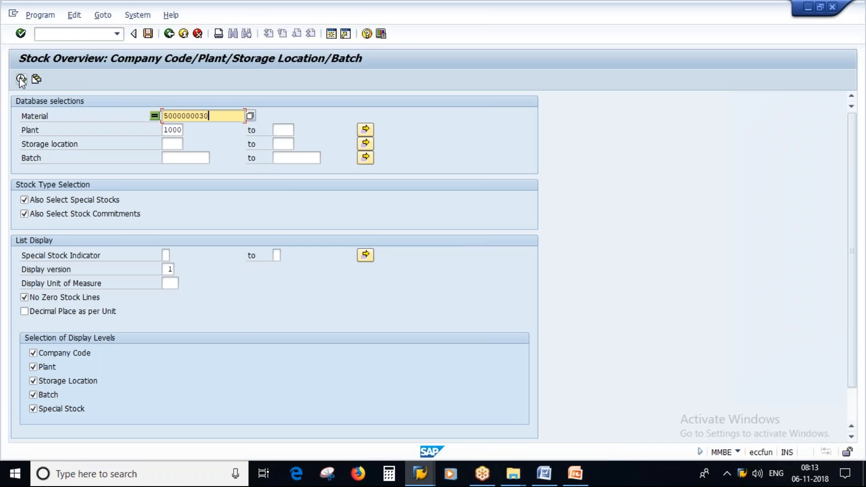
click(21, 79)
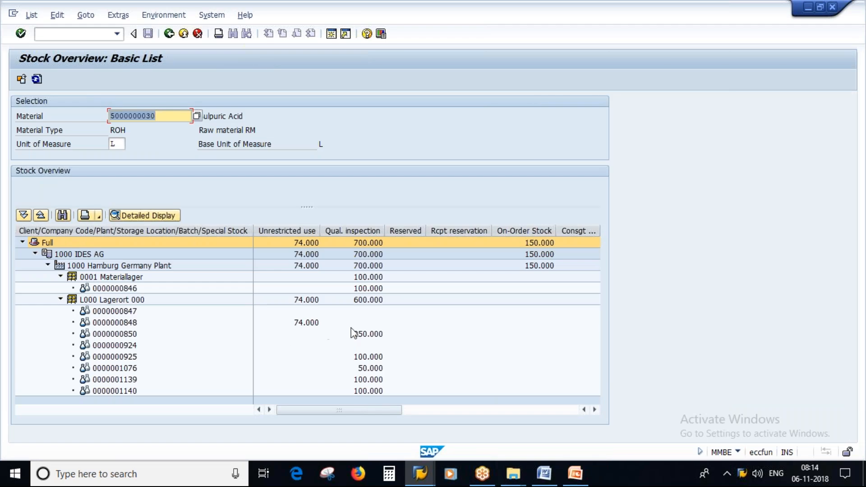
click(307, 322)
click(122, 323)
click(311, 325)
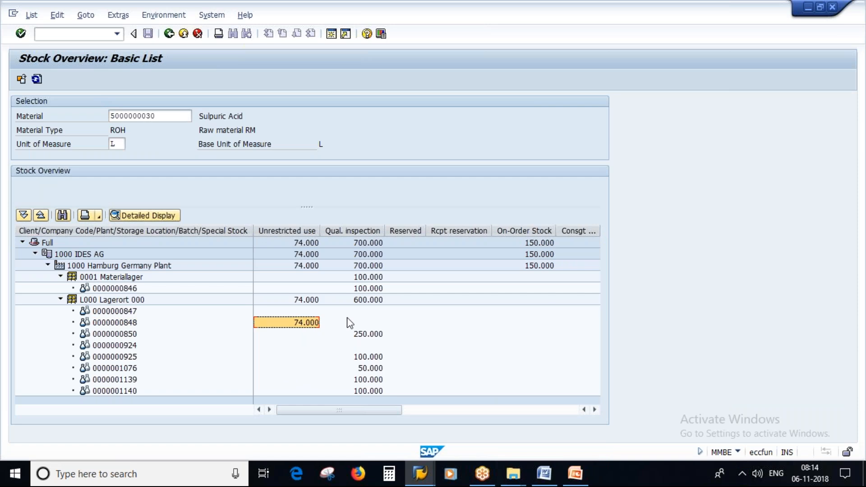
click(126, 323)
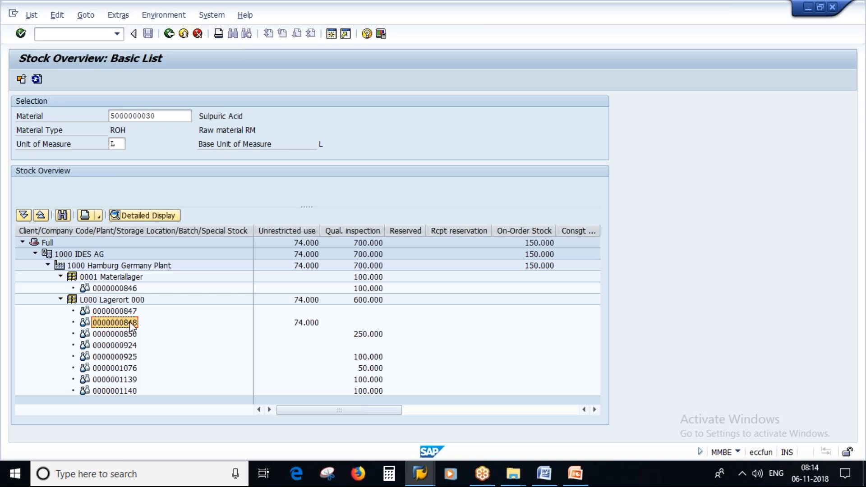
Step: Open a blank Notepad document and write the heading "Goods Issue" followed by a blank line
click(16, 473)
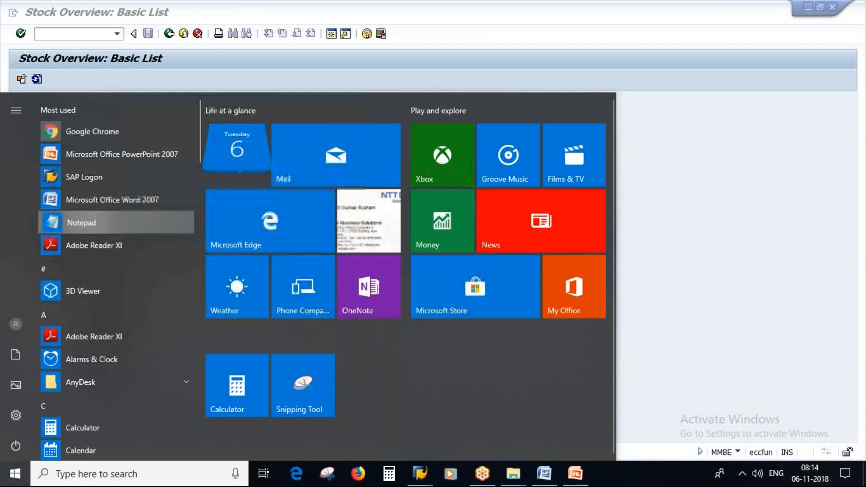
click(80, 223)
text(Un)
key(BackSpace)
key(BackSpace)
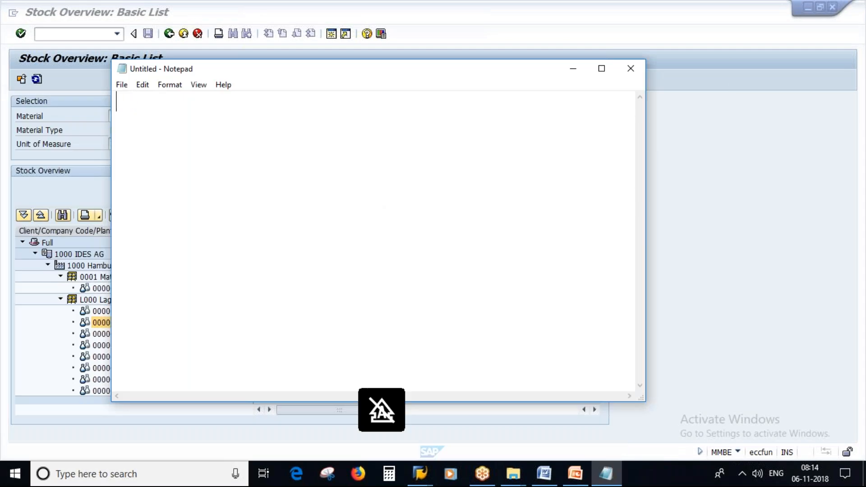
text(Goods Issue)
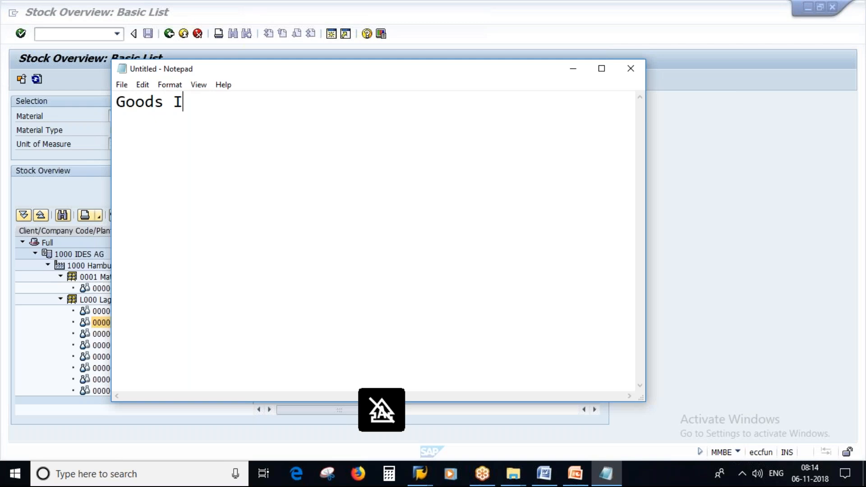
key(Return)
key(Return)
Step: Write the list item "A) Unplanned Goods Issue" under the heading
key(Caps_Lock)
text(A)
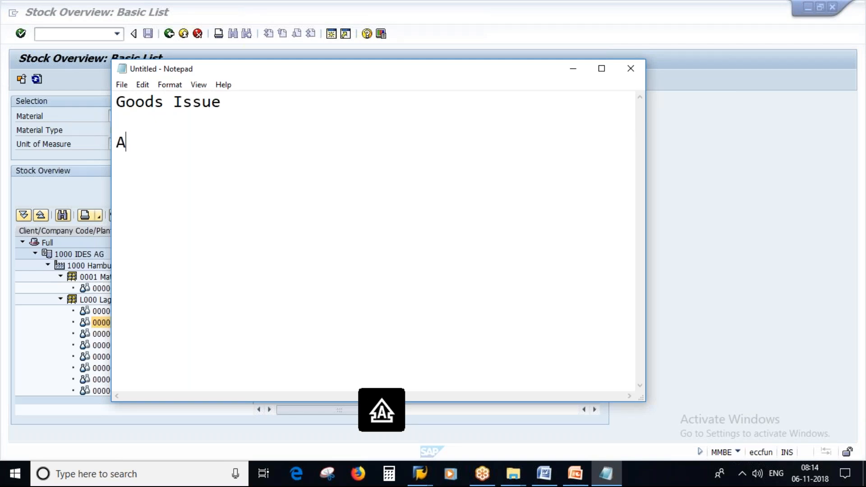
text())
key(Caps_Lock)
text(u)
key(Caps_Lock)
text(NPLNN)
key(BackSpace)
key(BackSpace)
key(BackSpace)
key(BackSpace)
key(BackSpace)
key(BackSpace)
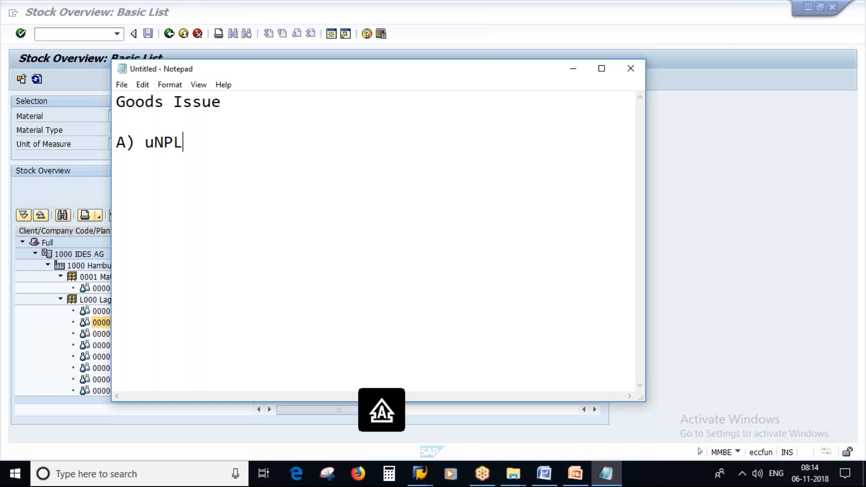
text(U)
key(Caps_Lock)
text(np)
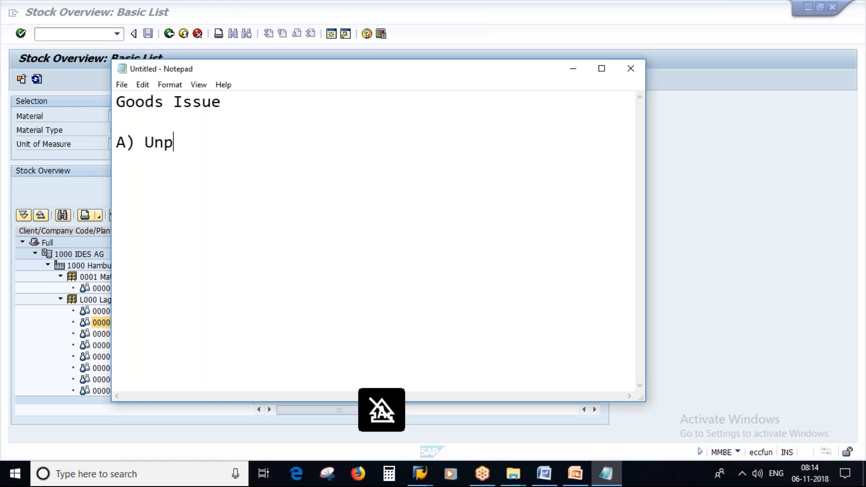
text(lanned)
key(Caps_Lock)
text(G)
key(Caps_Lock)
text(oods Issue)
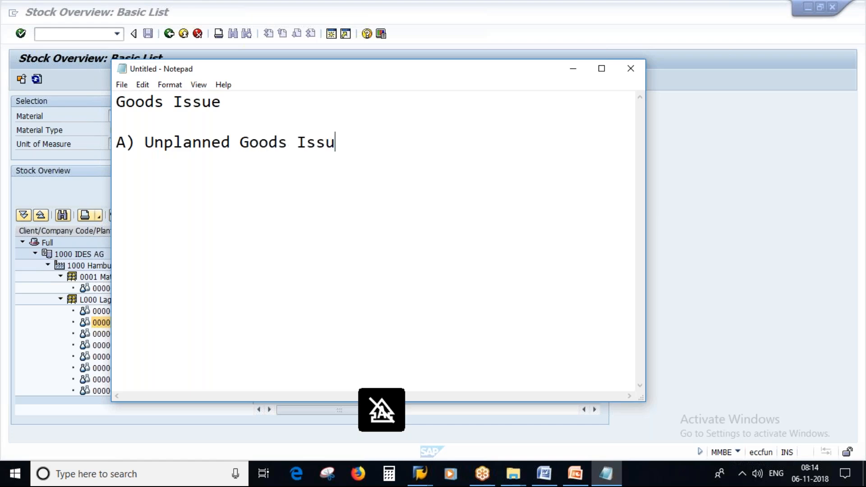
Step: Write the list item "B) Planned Goods Issue" on the line below item A
key(Return)
text(b)
key(BackSpace)
key(Caps_Lock)
text(B) Planned)
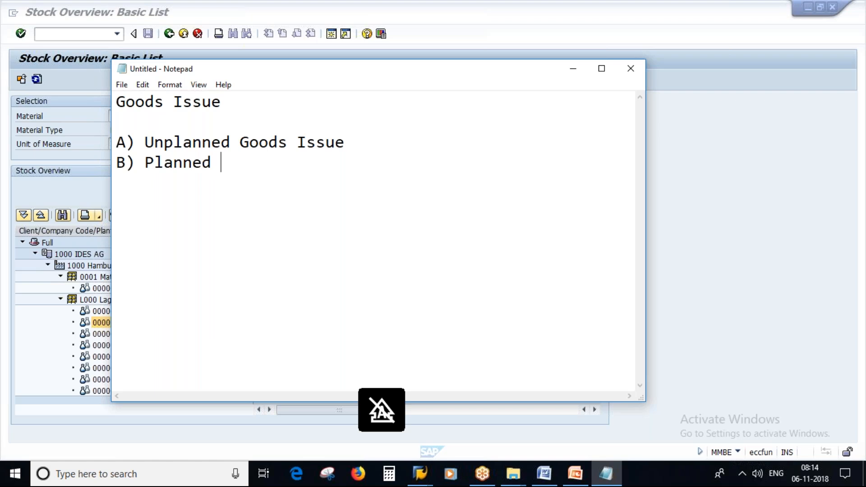
key(Caps_Lock)
text(Gg)
key(BackSpace)
text(oods Issue)
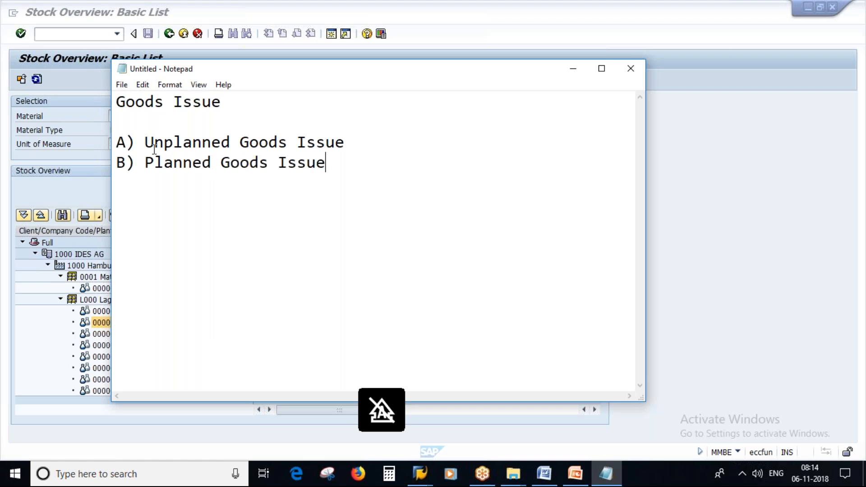
Step: Insert blank lines between items A and B and write "=> Goods issue for costcenter" among them
drag(145, 142, 355, 142)
click(351, 147)
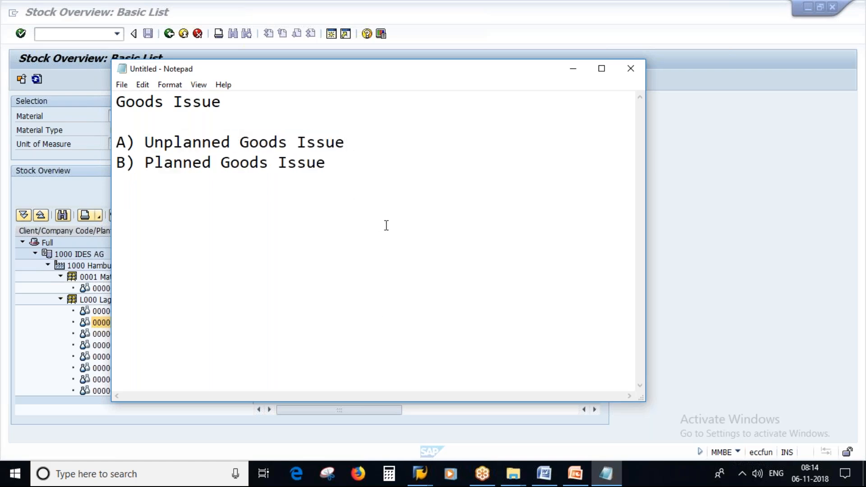
key(Return)
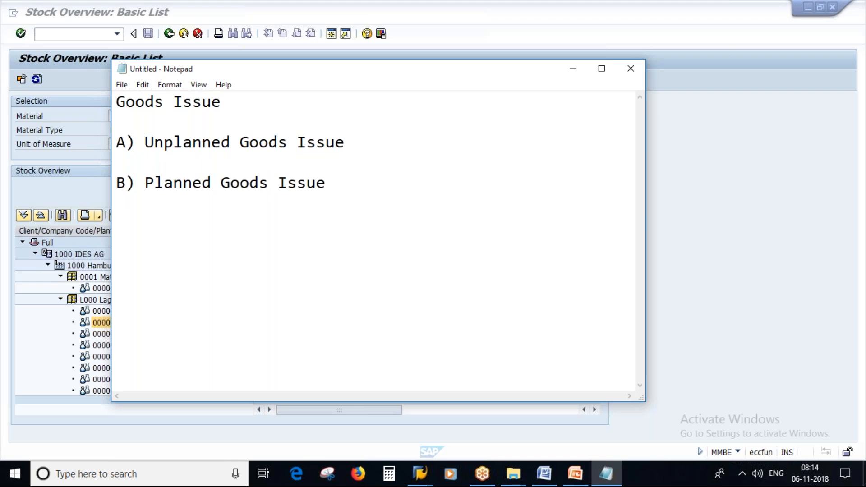
key(Return)
key(Up)
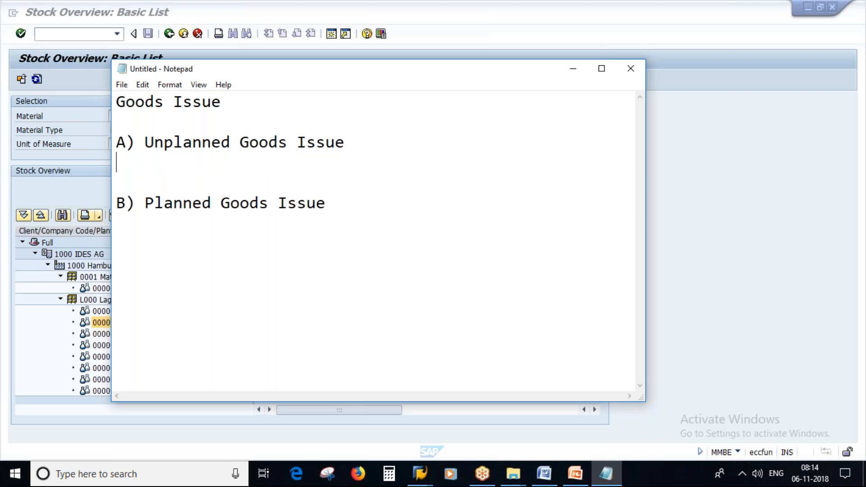
key(Return)
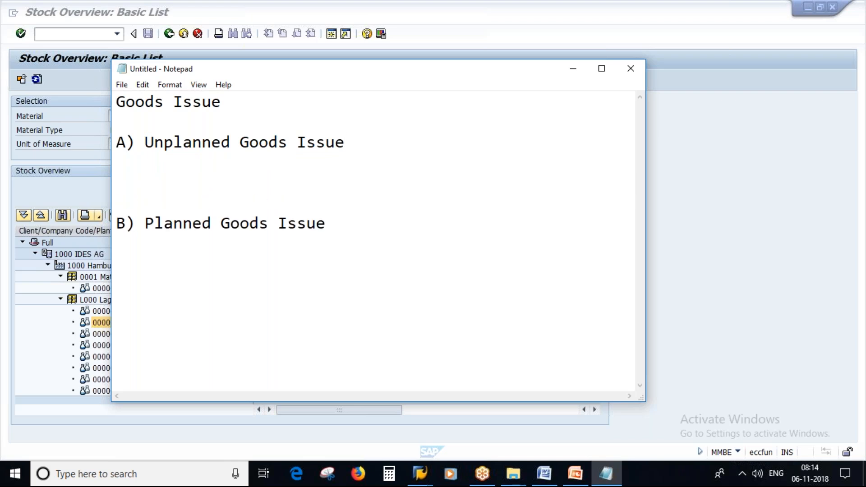
text(=> Goods)
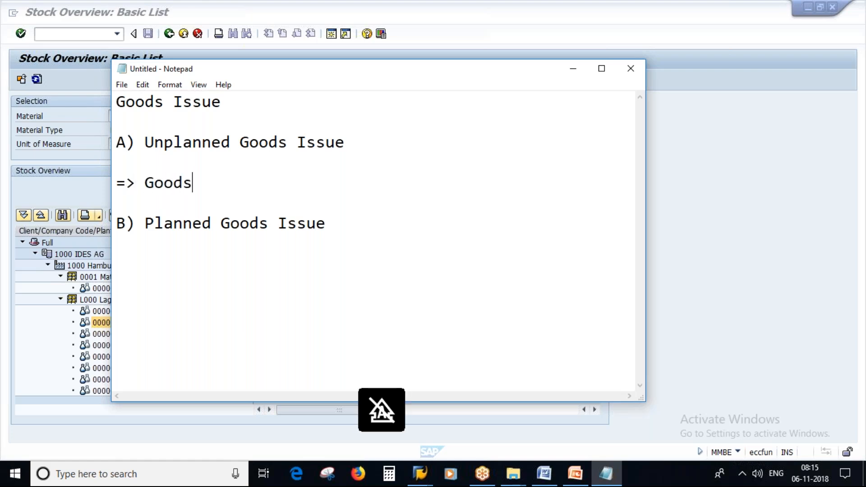
text( issue for)
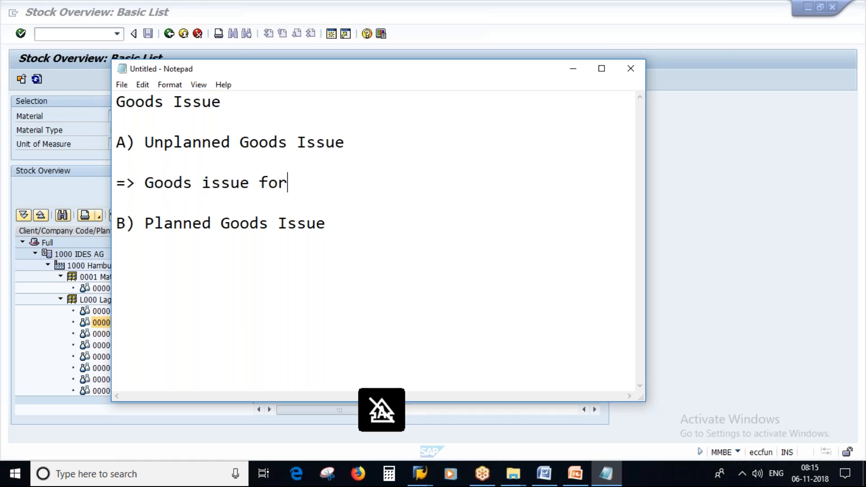
text( cost)
text(cneter)
key(BackSpace)
key(BackSpace)
key(BackSpace)
key(BackSpace)
text(etr)
key(BackSpace)
key(BackSpace)
key(BackSpace)
key(BackSpace)
text(enter)
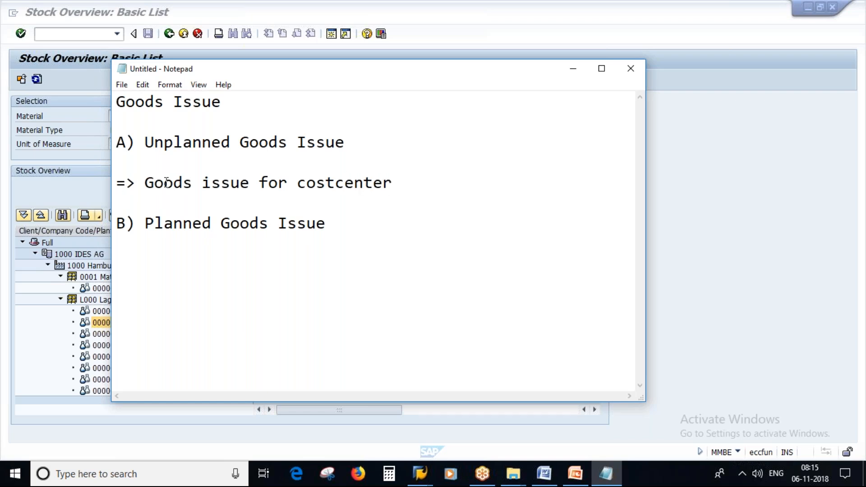
Step: Remove the blank line between item A and the "=> Goods issue for costcenter" line, and indent that line by one space
click(353, 146)
key(Delete)
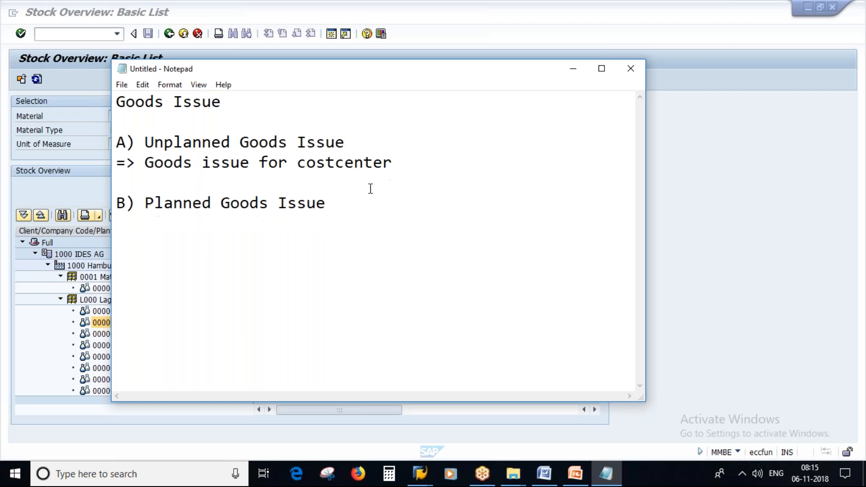
click(117, 163)
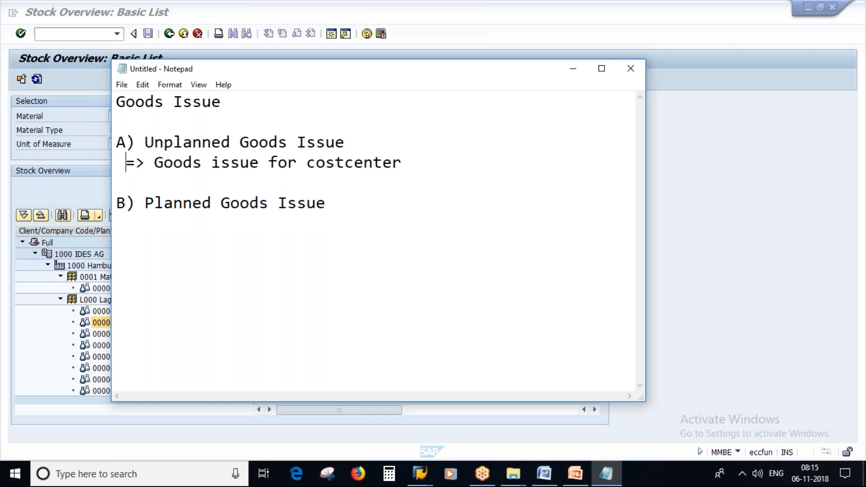
Step: Switch to SAP and start transaction migo in a new session
click(429, 476)
click(332, 34)
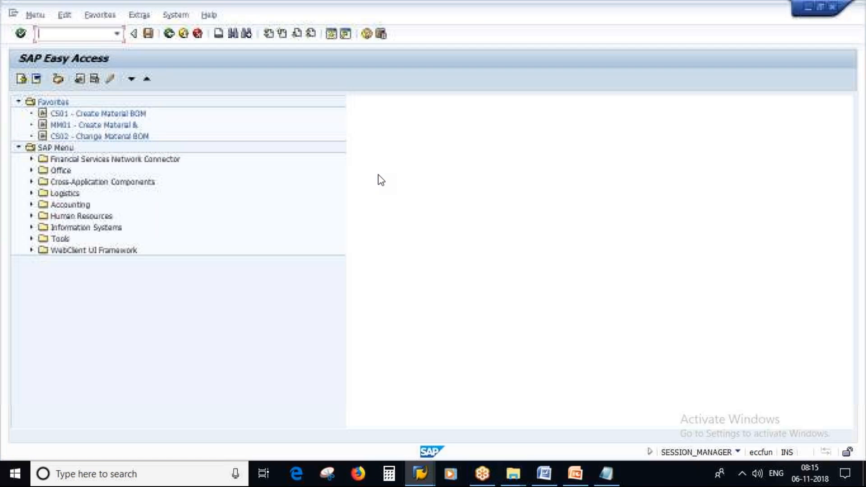
text(migo)
key(Return)
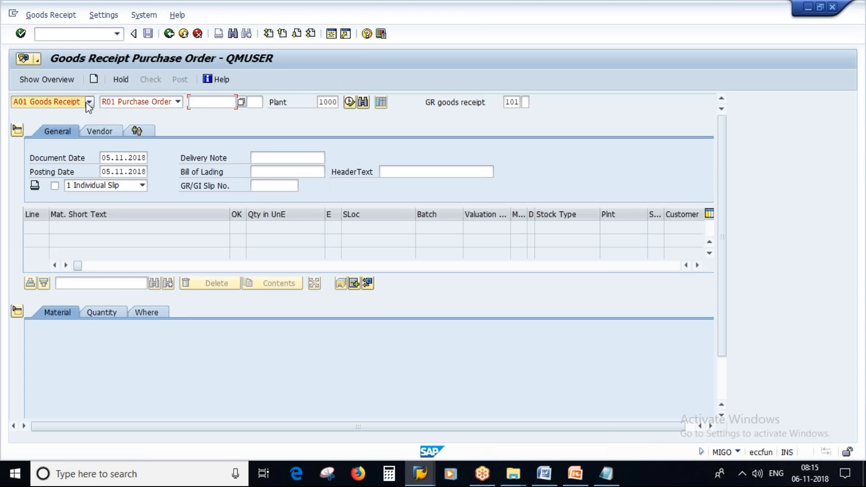
Step: Set the transaction to A07 Goods Issue with reference R10 Other, and clear the special stock indicator beside movement type 201
click(87, 102)
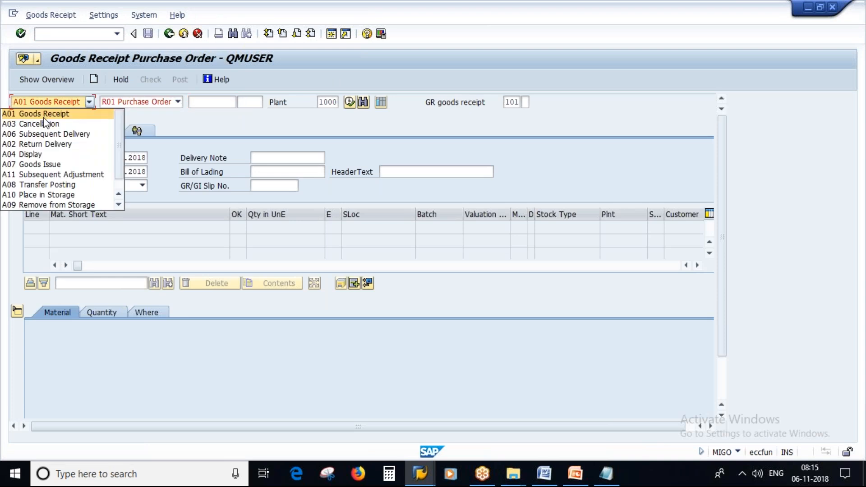
click(52, 164)
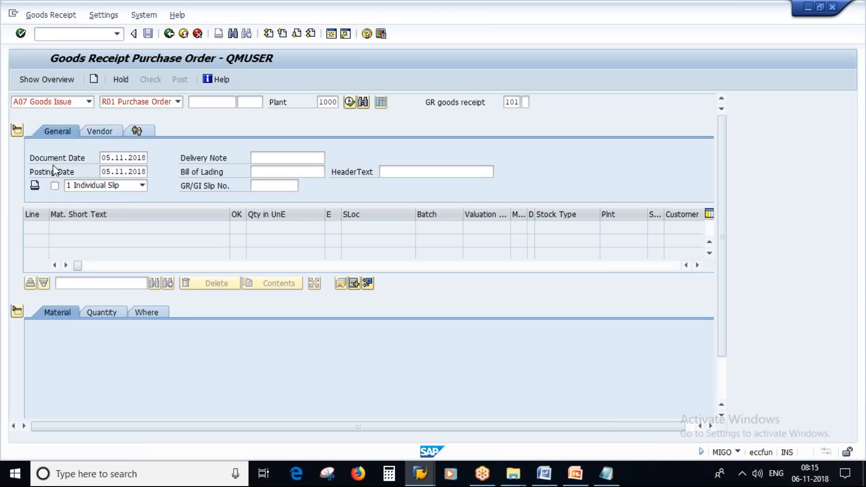
click(178, 101)
click(121, 133)
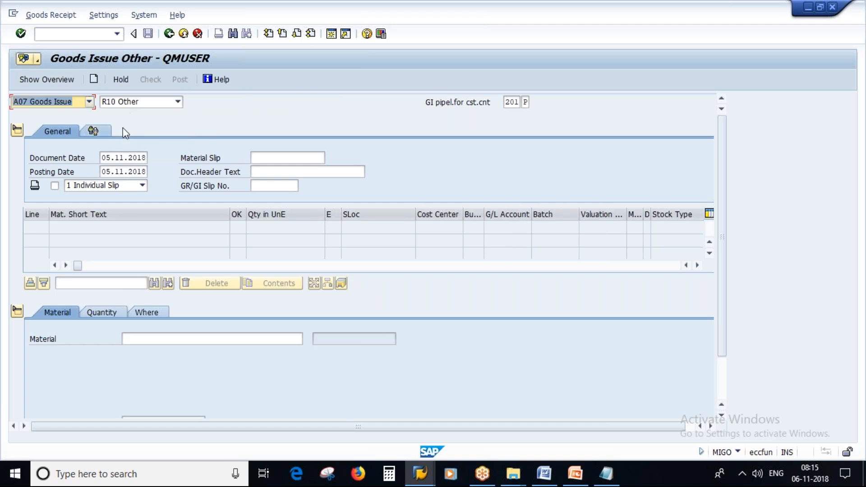
click(525, 102)
key(BackSpace)
key(Return)
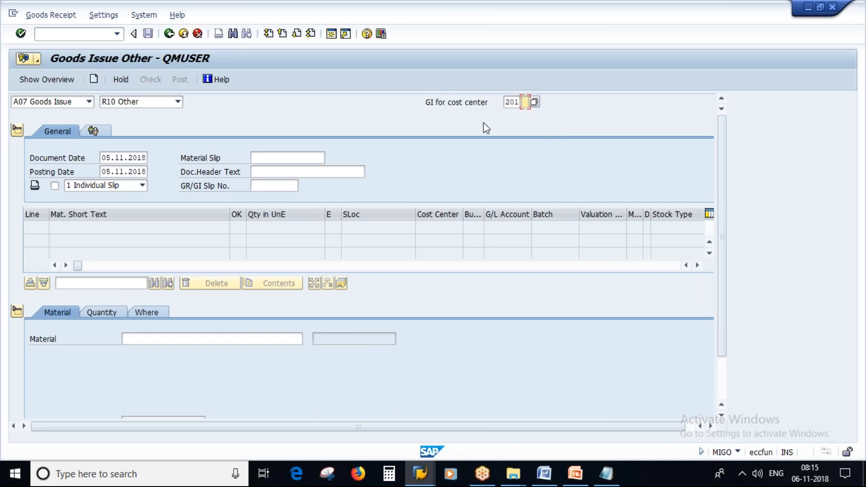
drag(427, 103, 493, 100)
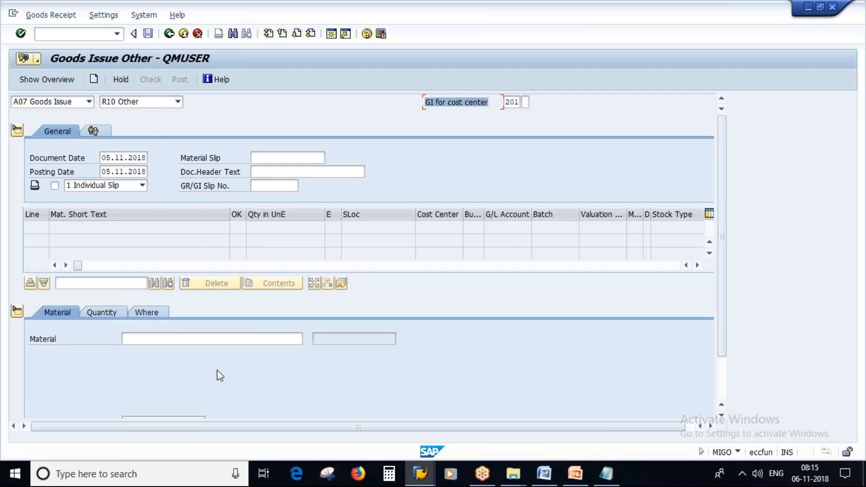
click(143, 339)
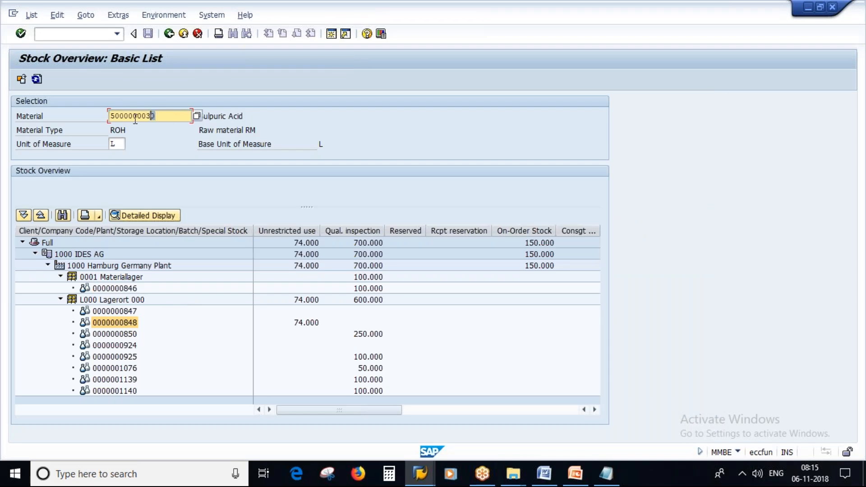
drag(153, 115, 69, 119)
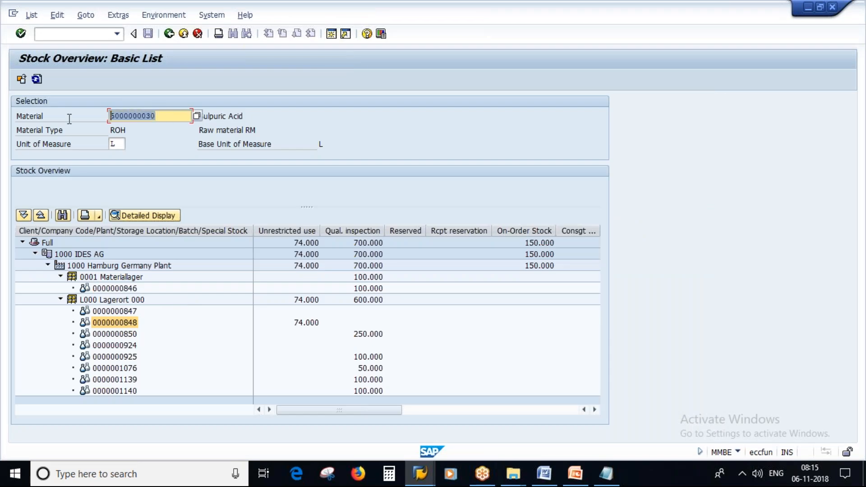
key(ctrl+c)
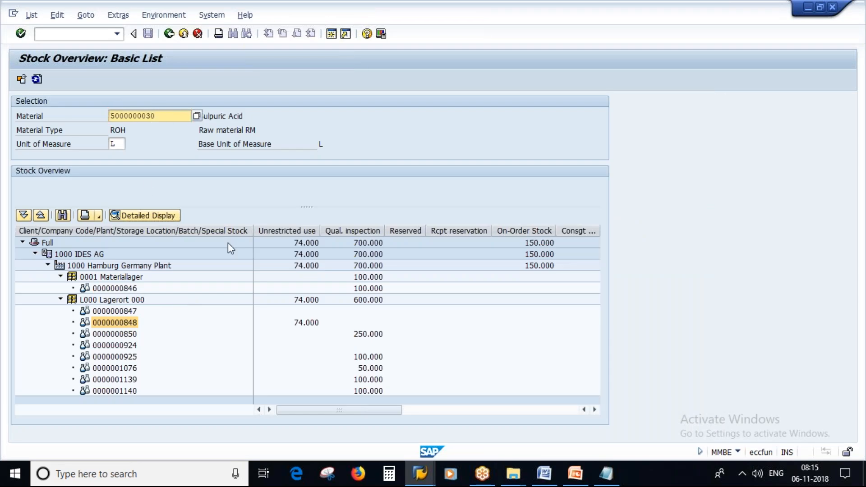
key(alt+Tab)
key(ctrl+v)
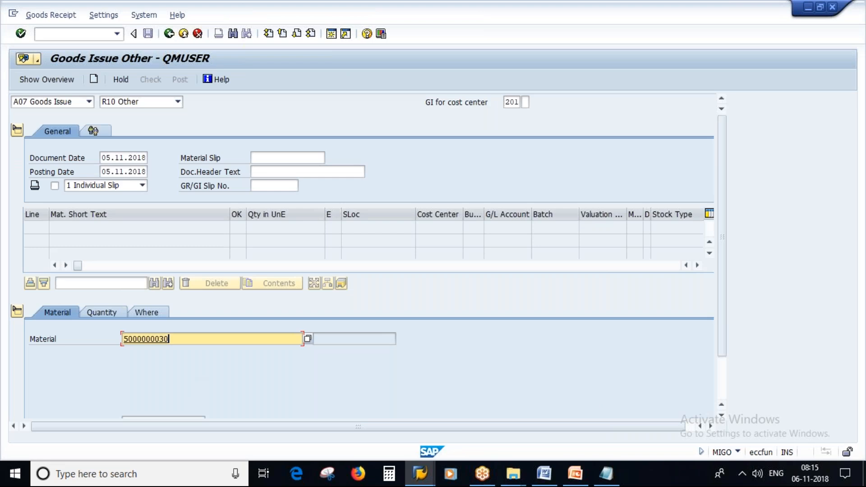
Step: Set the item's quantity in unit of entry to 50 and confirm the entry
click(101, 310)
text(50)
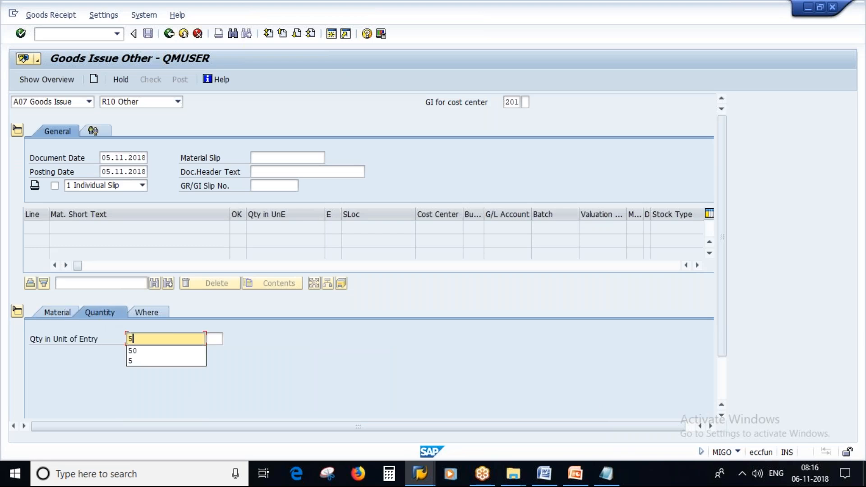
key(Return)
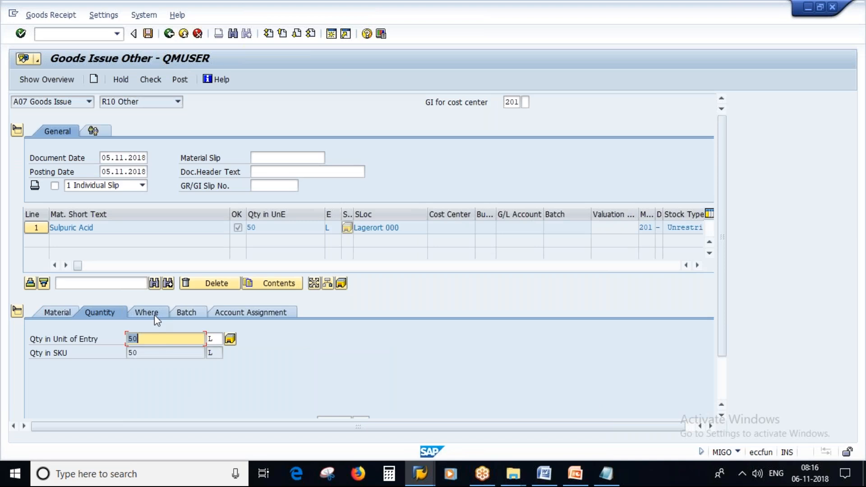
click(155, 315)
double_click(129, 339)
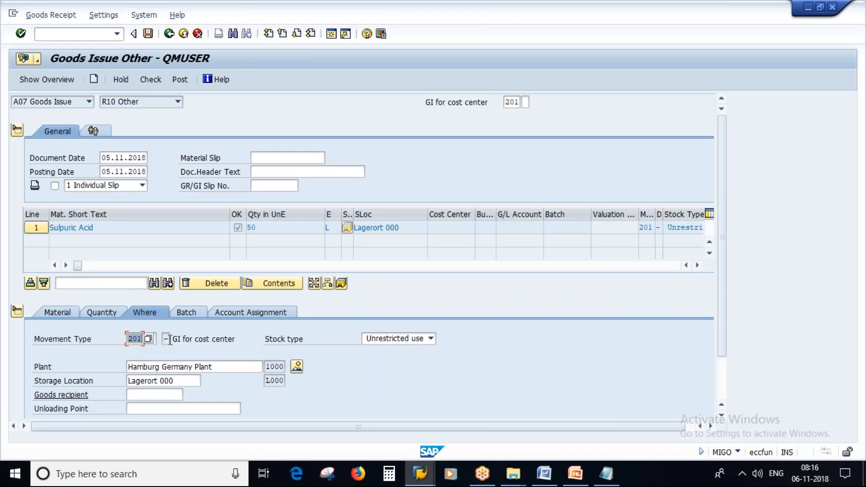
drag(173, 339, 99, 367)
drag(183, 385, 129, 381)
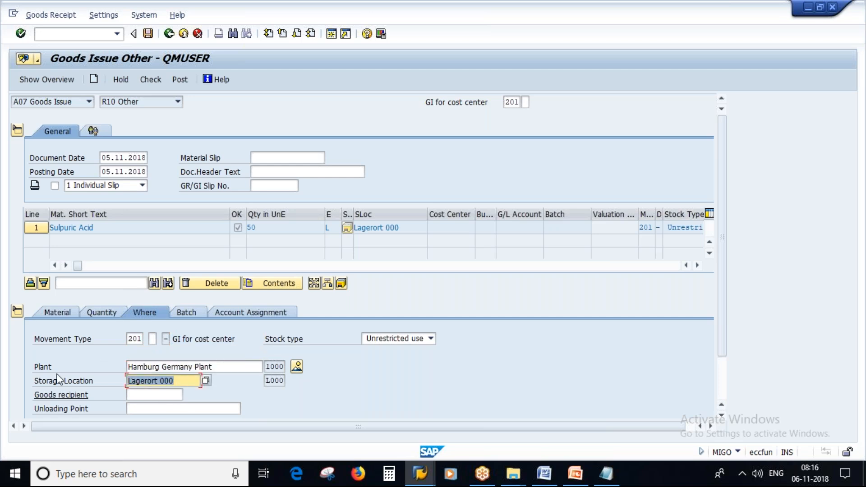
click(186, 313)
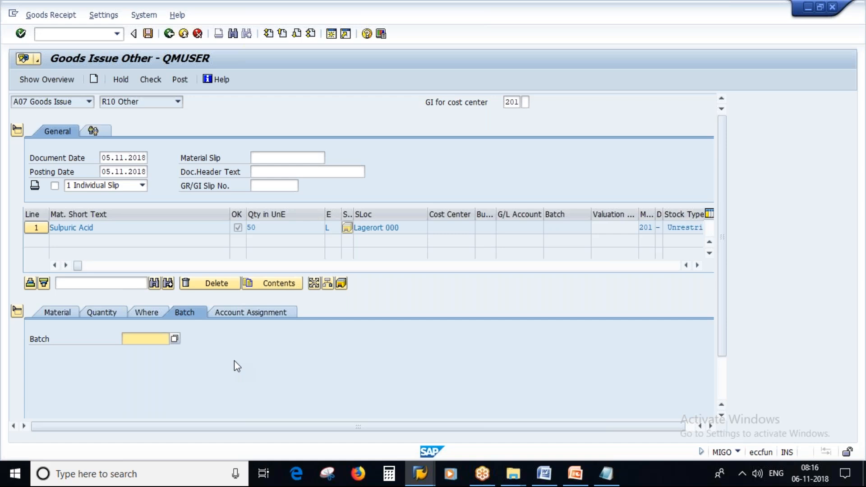
key(alt+Tab)
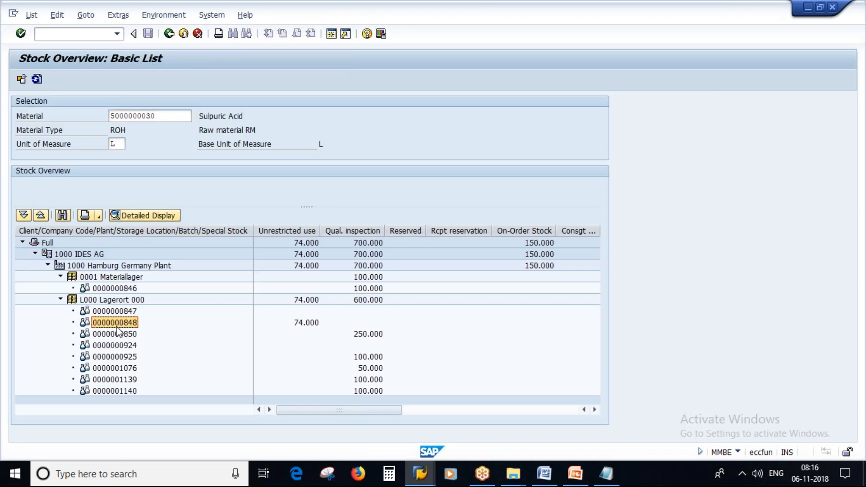
key(alt+Tab)
key(ctrl+v)
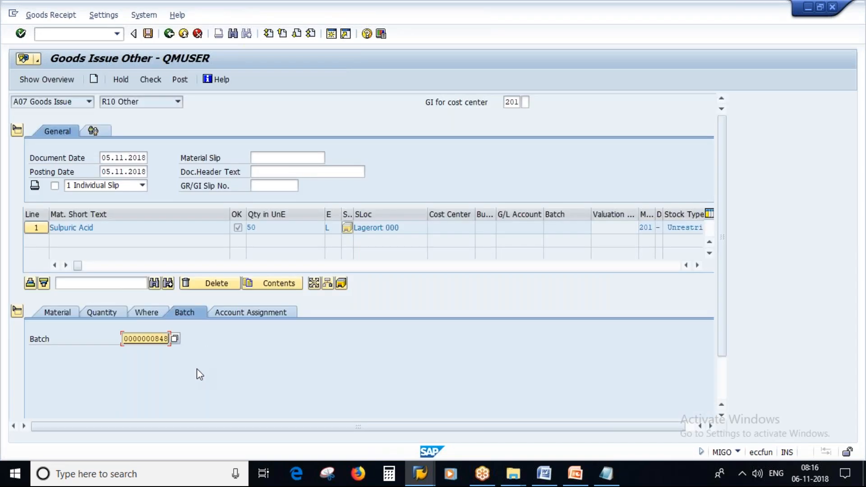
key(Return)
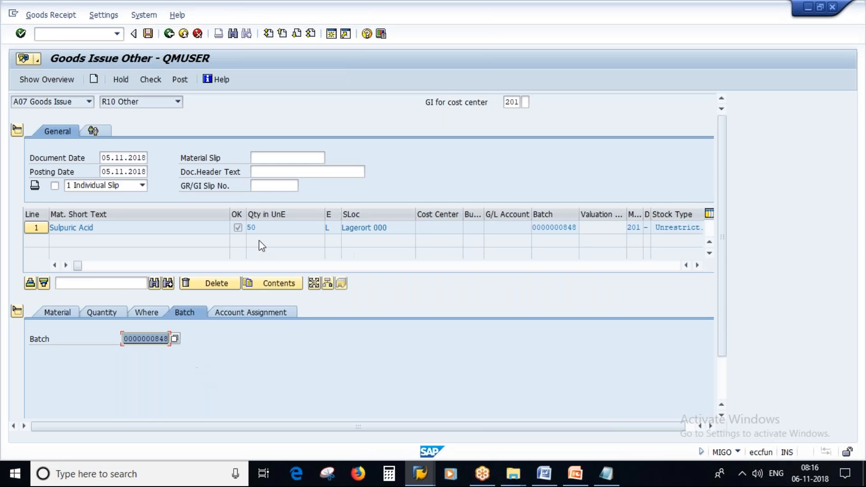
Step: Check the goods issue document, assign the item to cost center 1000, and check the document again
click(150, 83)
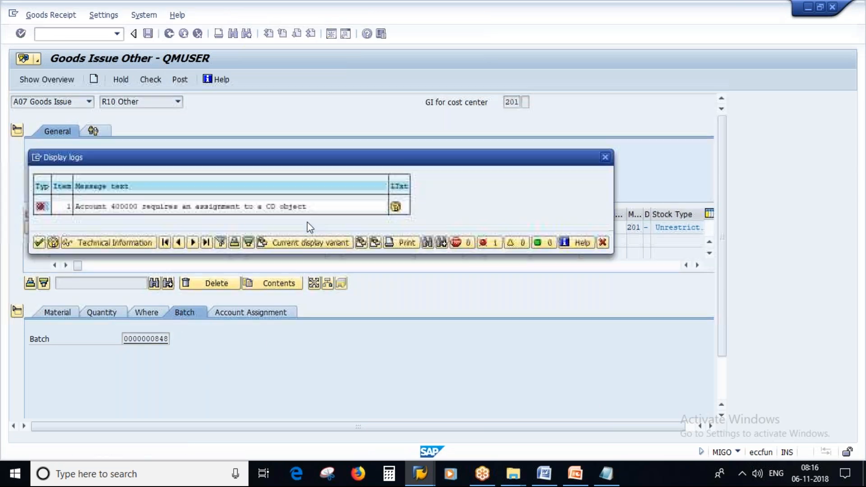
click(38, 243)
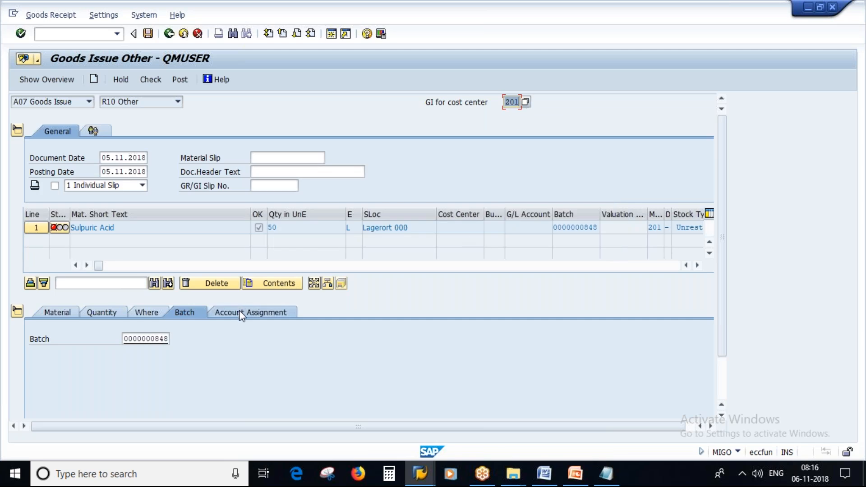
click(263, 312)
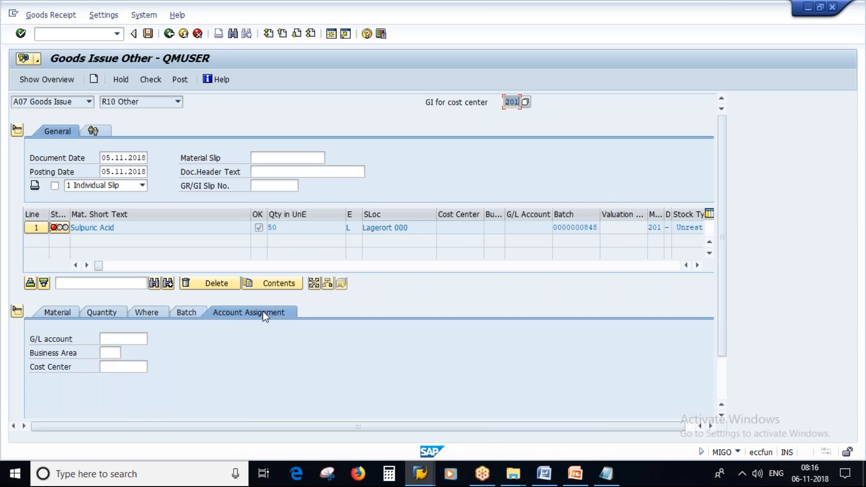
click(123, 367)
click(120, 379)
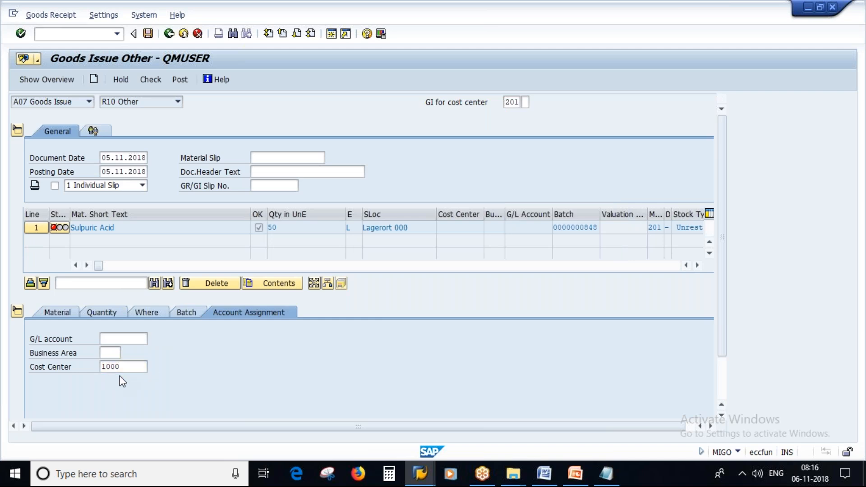
key(Return)
click(150, 80)
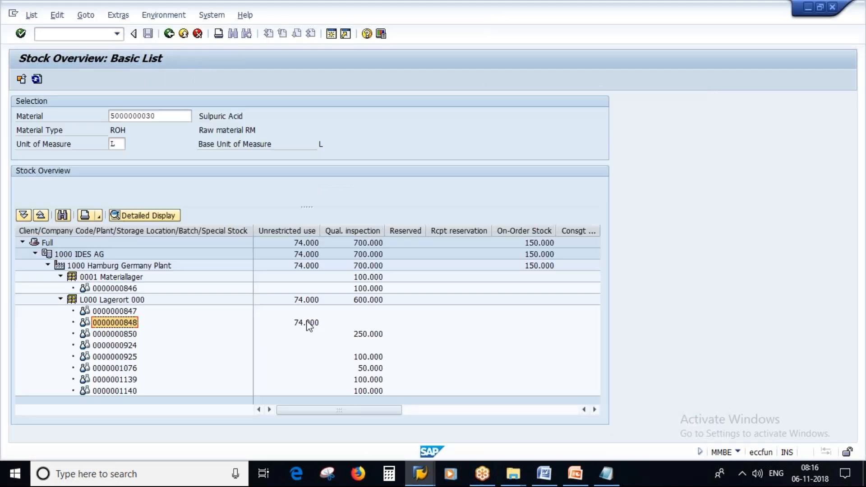
click(302, 323)
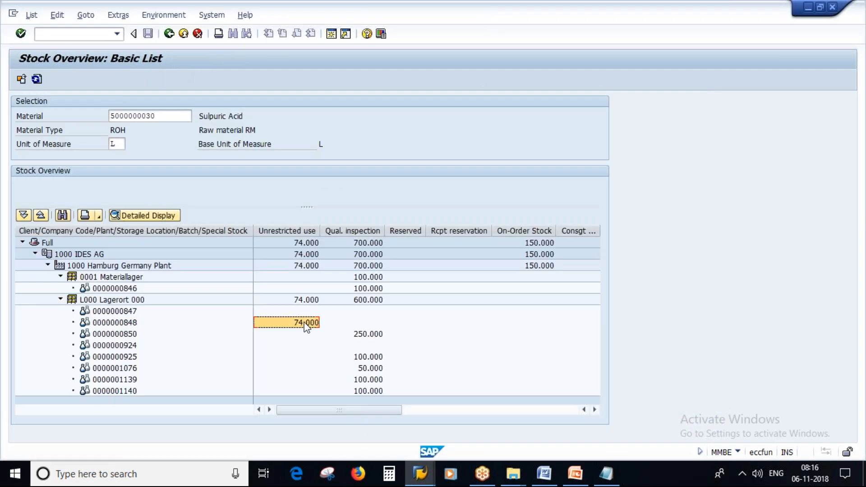
double_click(307, 323)
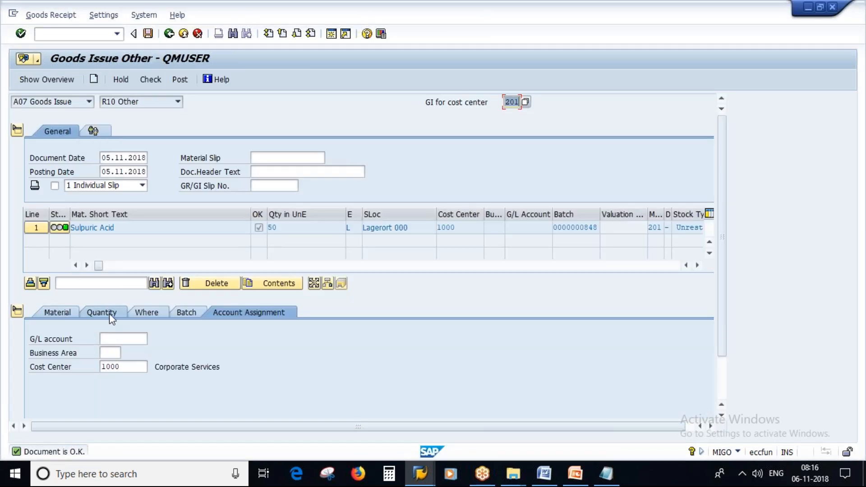
click(109, 313)
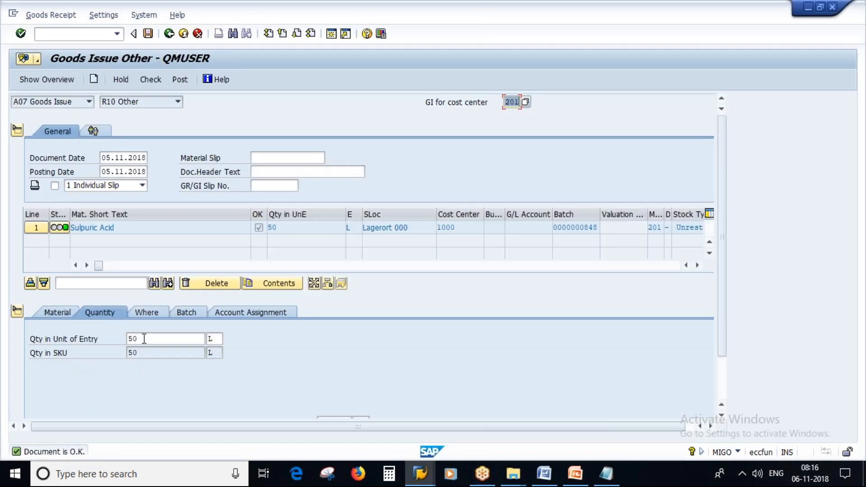
drag(142, 339, 118, 338)
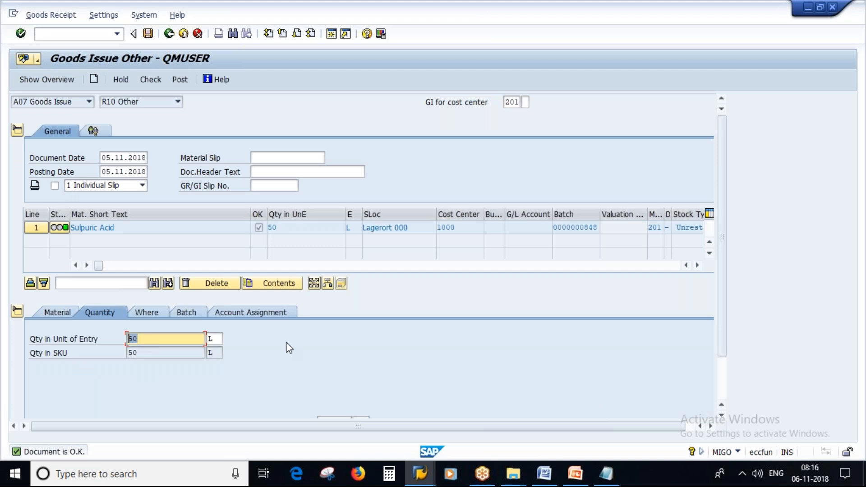
key(alt+Tab)
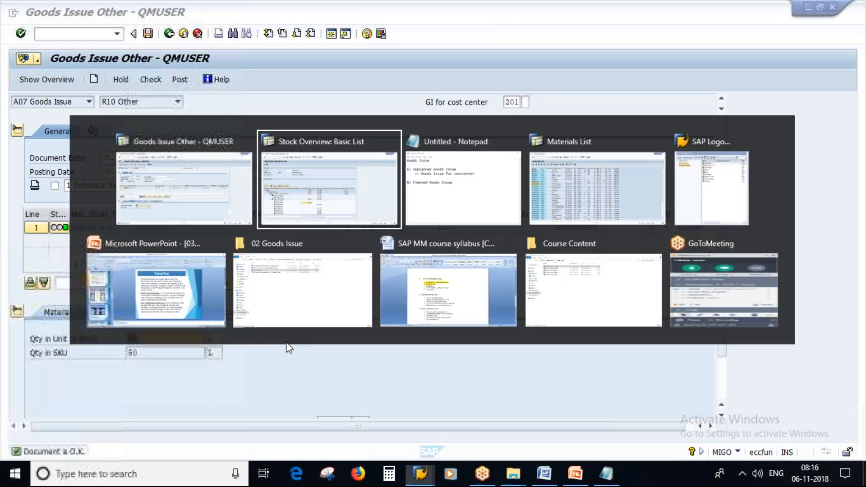
key(alt+Tab)
click(179, 77)
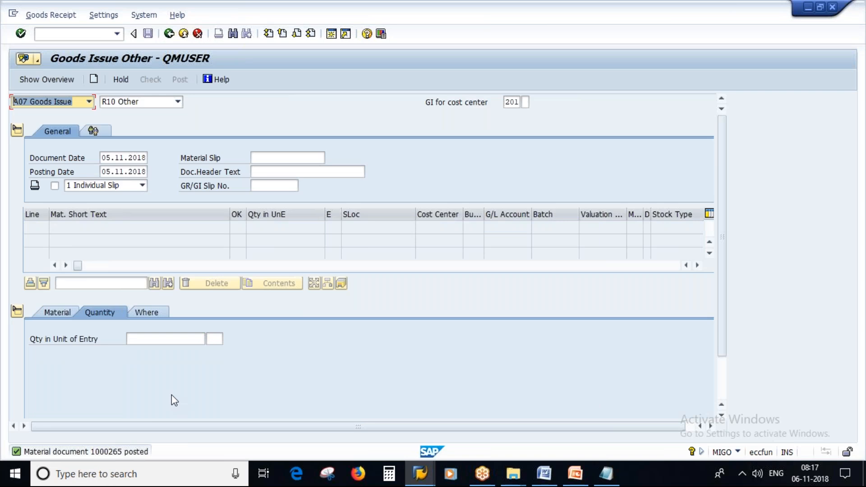
click(423, 474)
click(333, 406)
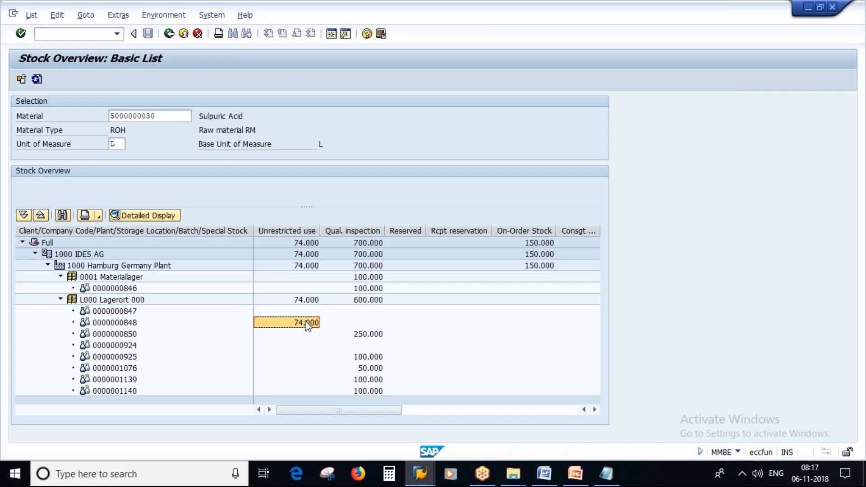
click(135, 323)
click(302, 323)
click(36, 80)
right_click(306, 327)
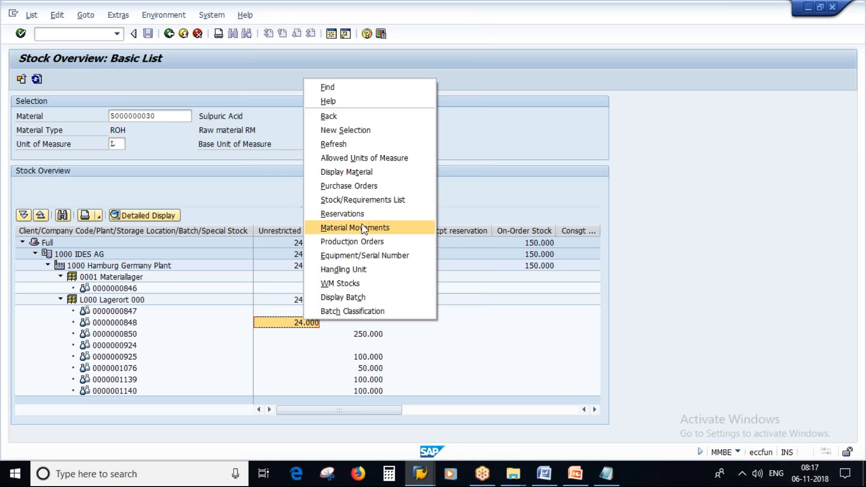
click(345, 227)
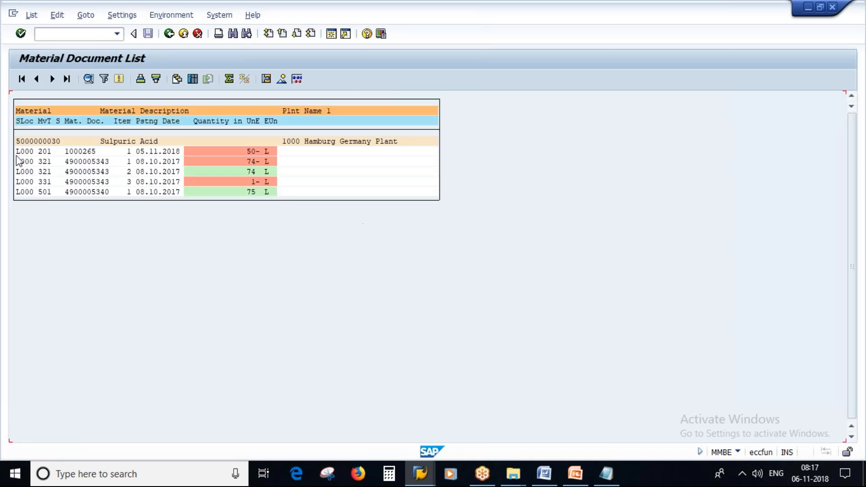
click(47, 152)
click(165, 153)
click(44, 154)
Step: Look over the Notepad outline, switch to PowerPoint, and view the Types of Goods Issue and Sampling slides
click(606, 473)
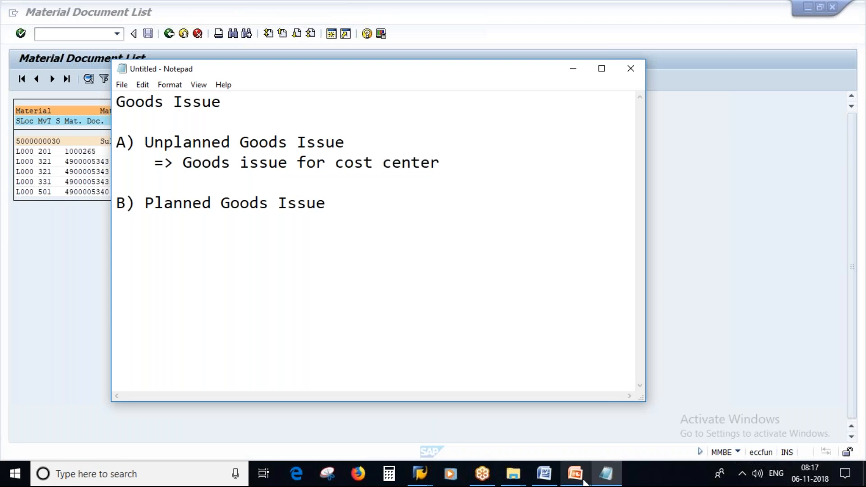
click(577, 481)
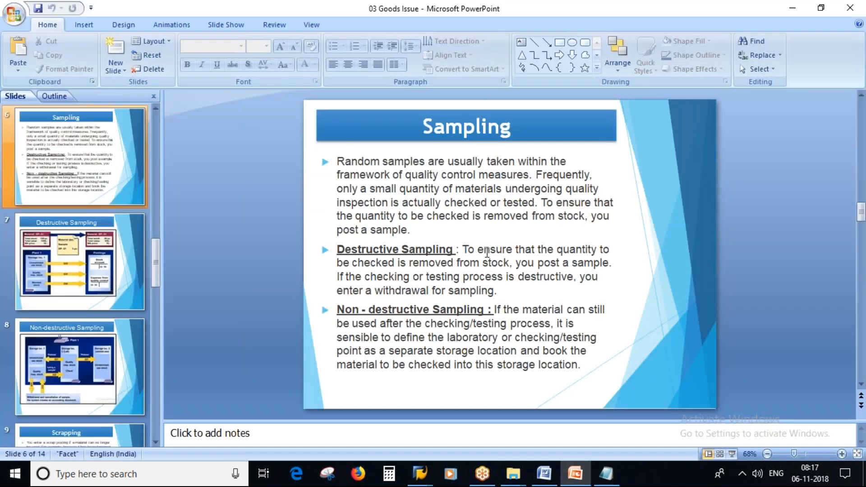
scroll(56, 165, up, 2)
click(56, 164)
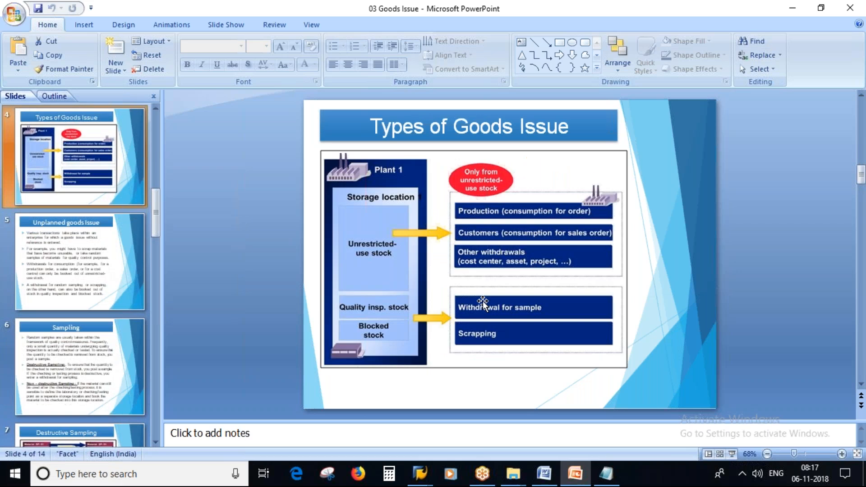
click(61, 343)
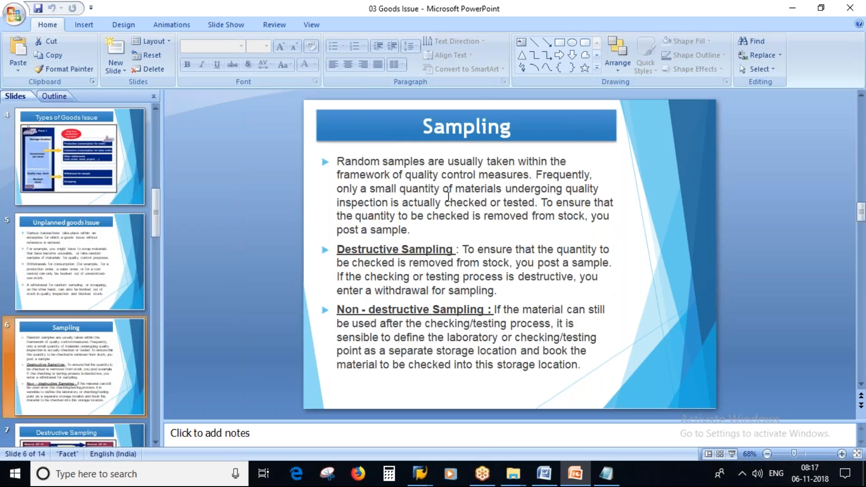
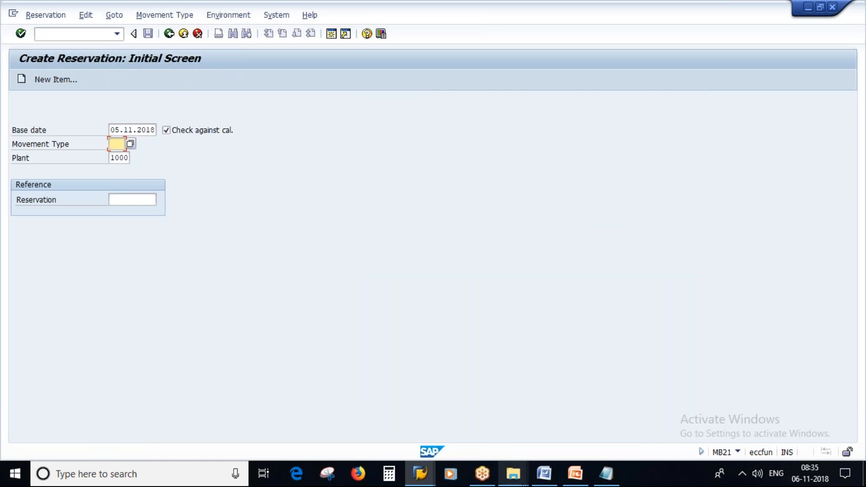
Step: Switch to the SAP MM course syllabus in Word, view the Inventory Management topics, and return to SAP
click(543, 474)
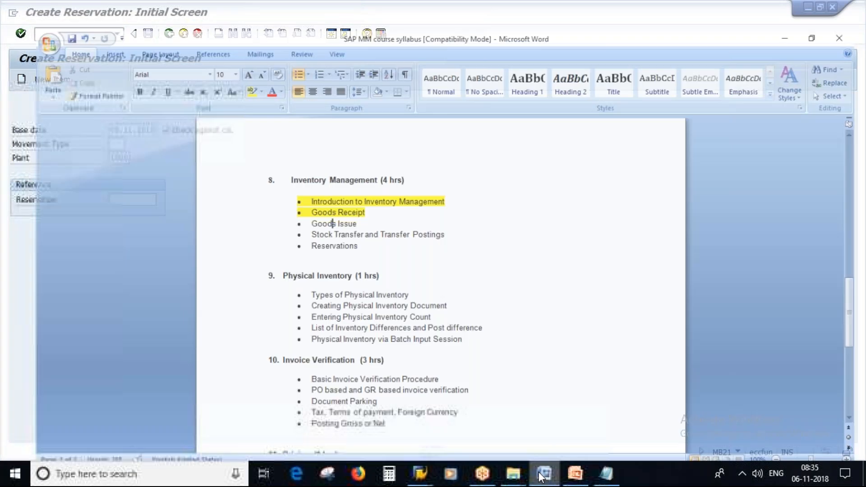
click(314, 228)
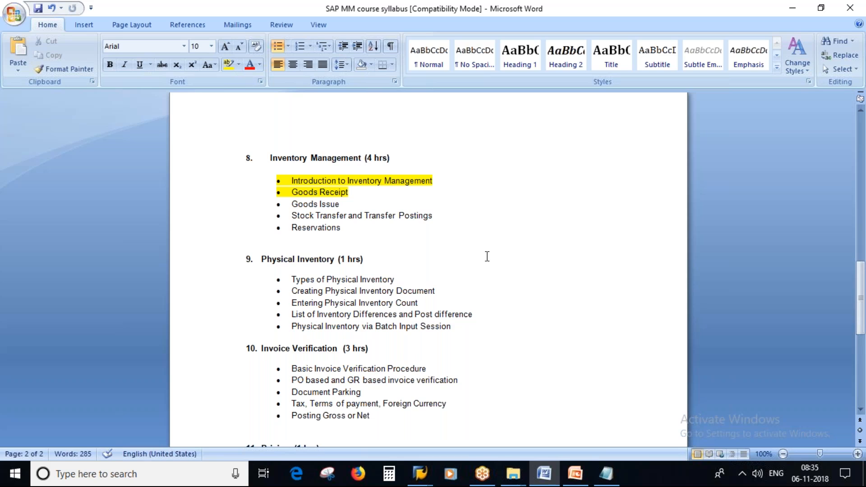
click(792, 8)
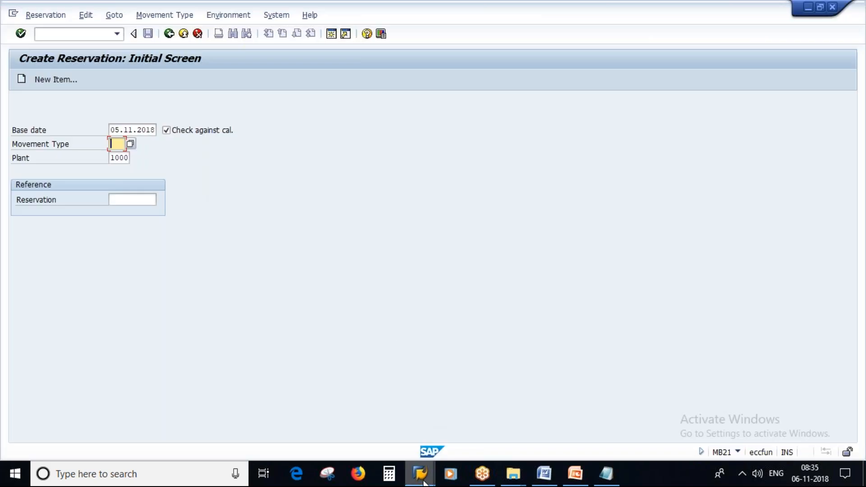
Step: Leave the reservation screen for the material display session and start the Materials List transaction MM60 there
mouse_move(424, 482)
click(373, 413)
click(169, 34)
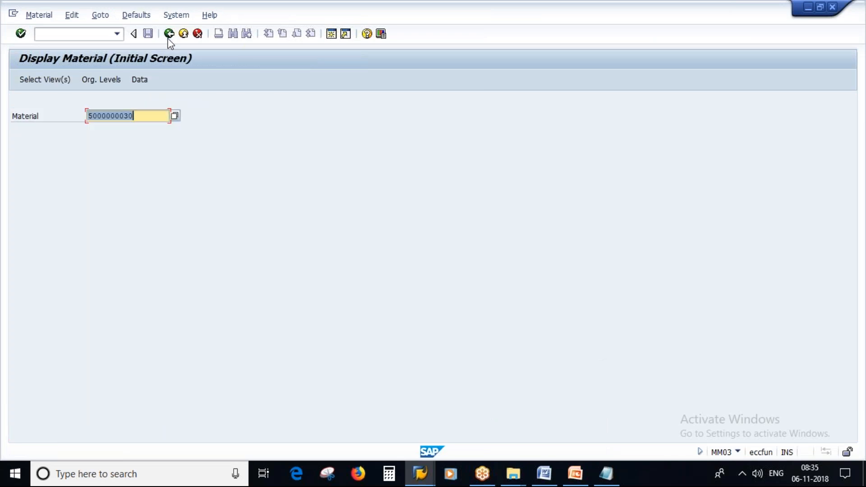
click(76, 36)
text(/NMM60)
key(Return)
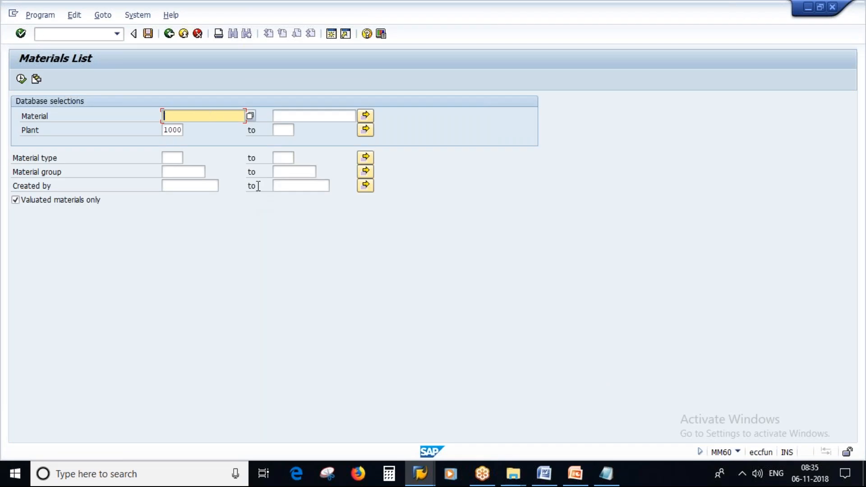
Step: Run the materials list for plant 1000 restricted to material type ROH
click(172, 159)
text(roh)
click(186, 186)
click(182, 195)
click(20, 80)
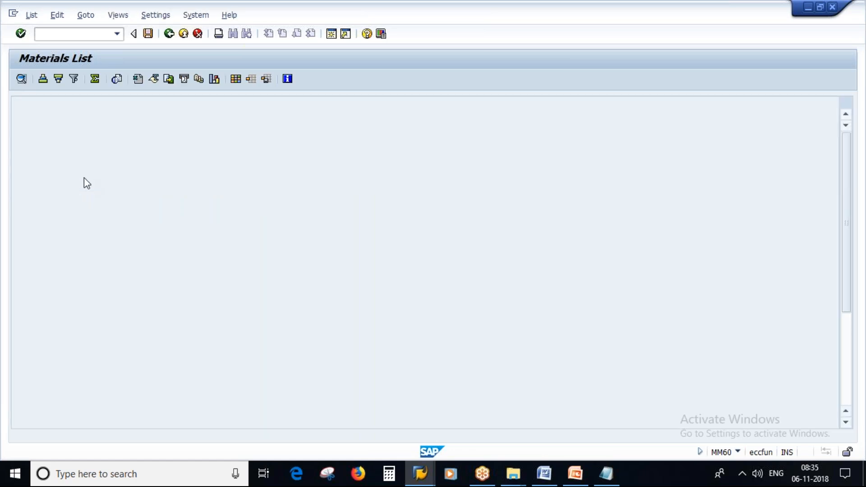
click(82, 307)
click(82, 305)
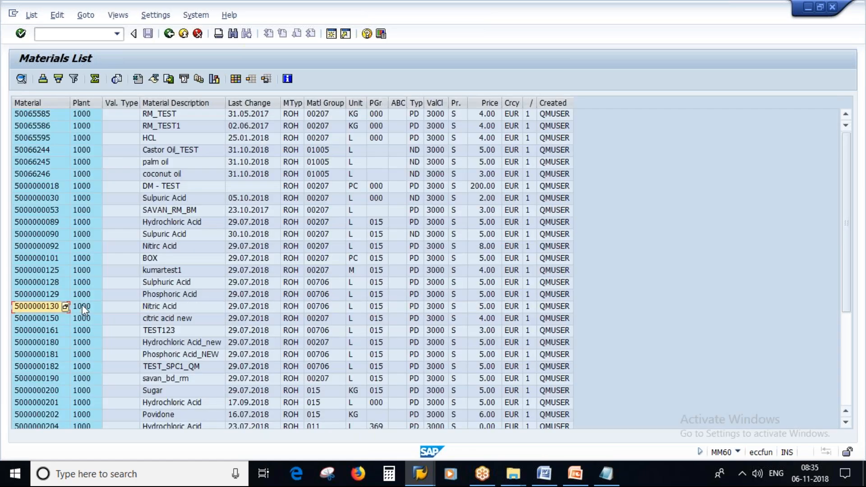
click(331, 35)
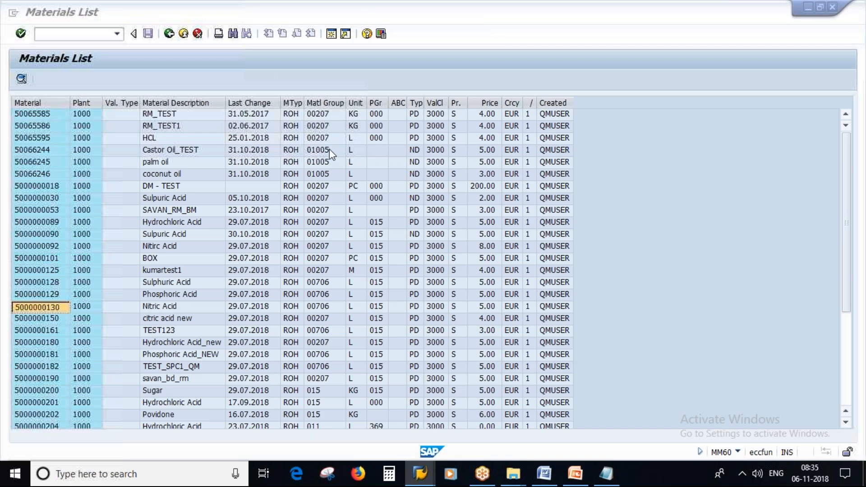
text(MMBE)
key(Return)
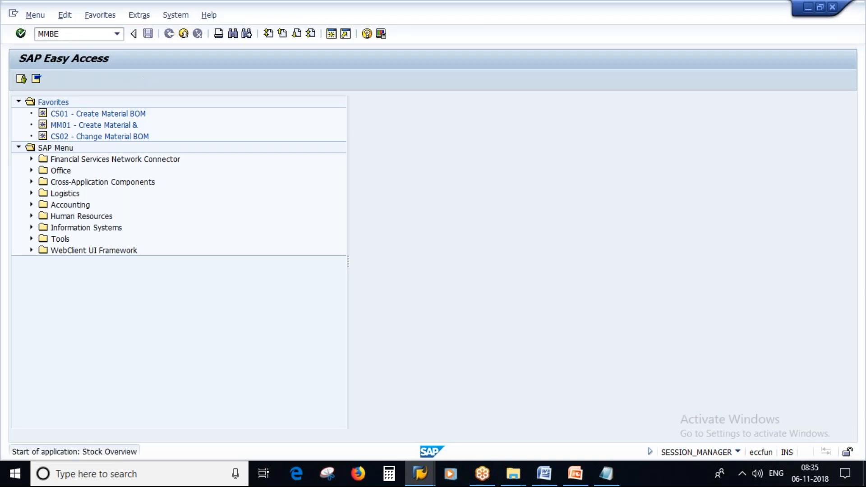
key(ctrl+v)
click(21, 80)
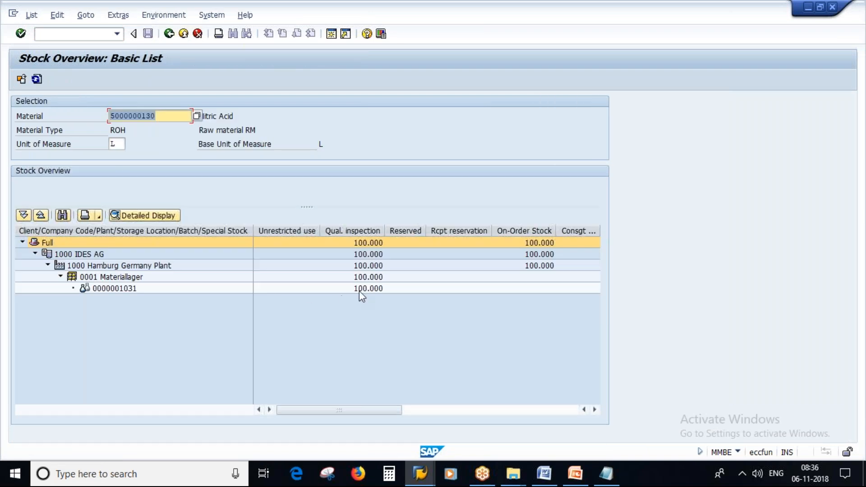
click(360, 290)
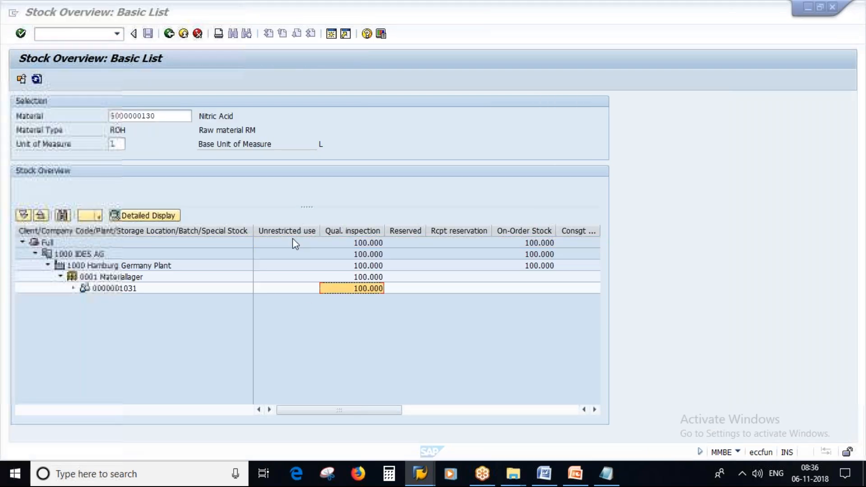
key(F3)
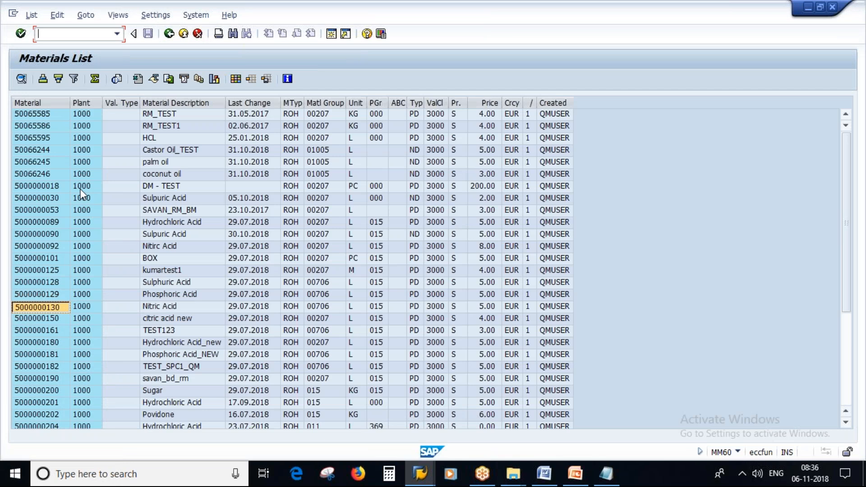
click(39, 248)
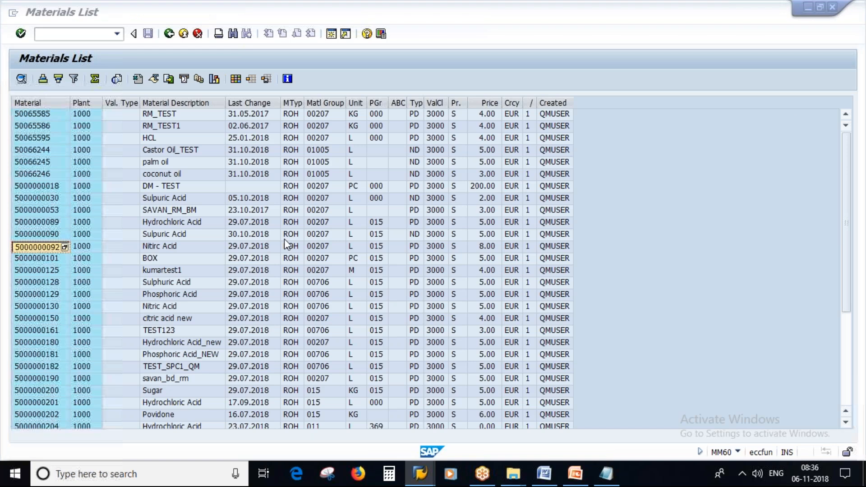
key(alt+Tab)
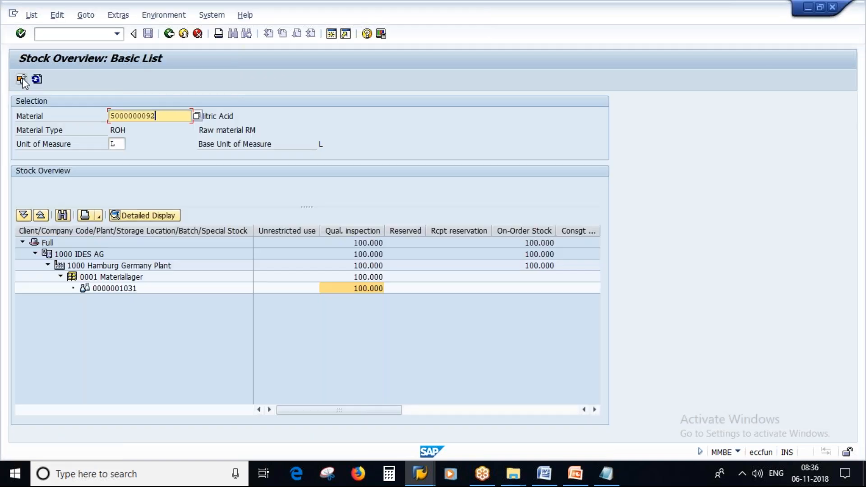
click(22, 79)
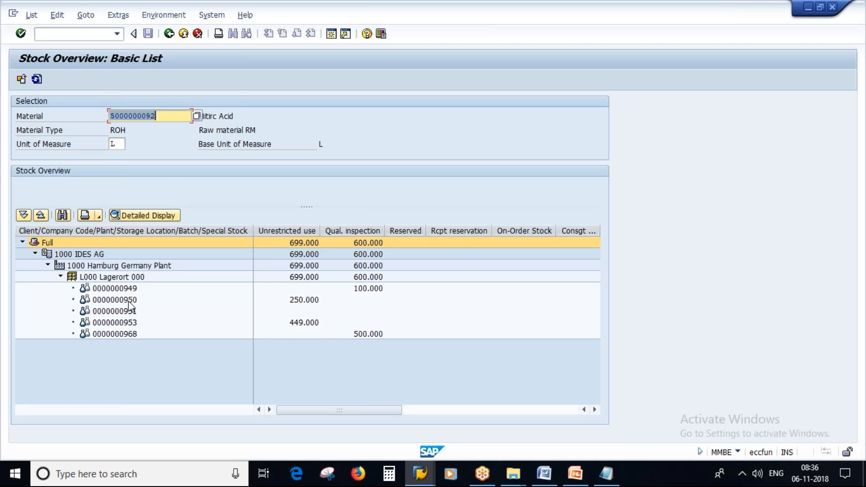
click(295, 300)
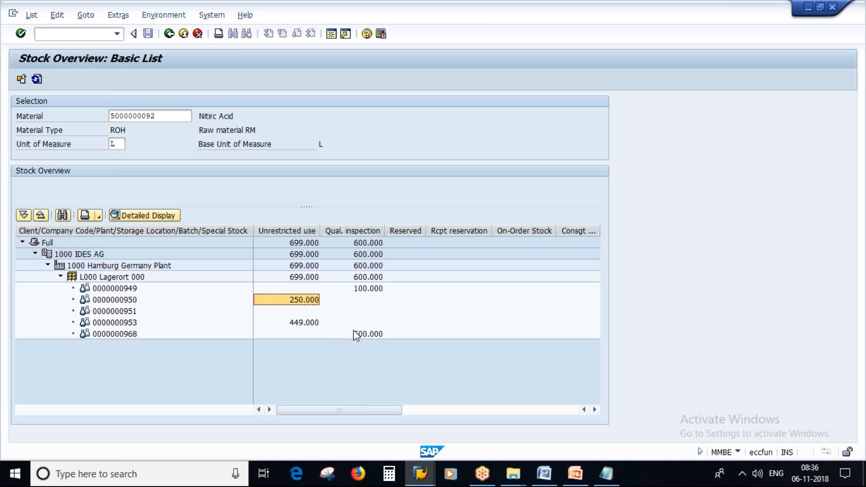
click(124, 301)
click(295, 301)
Step: Return to the Create Reservation session and continue to the item entry with movement type 201 for plant 1000
click(425, 477)
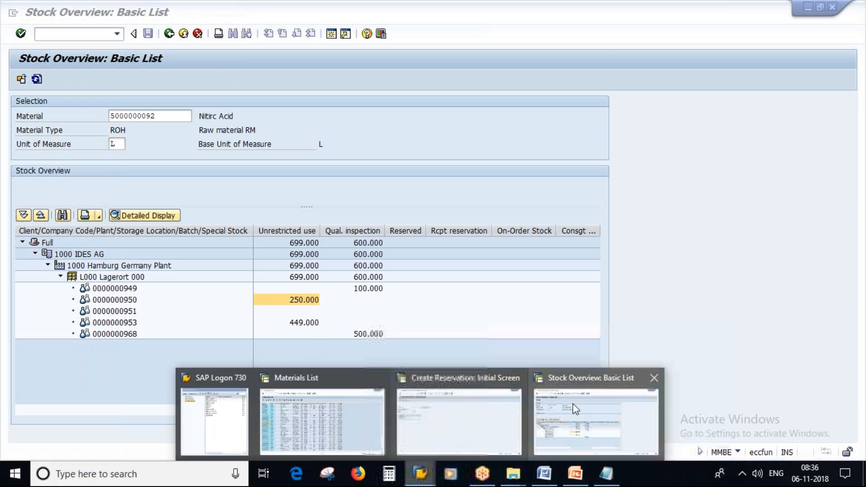
click(440, 408)
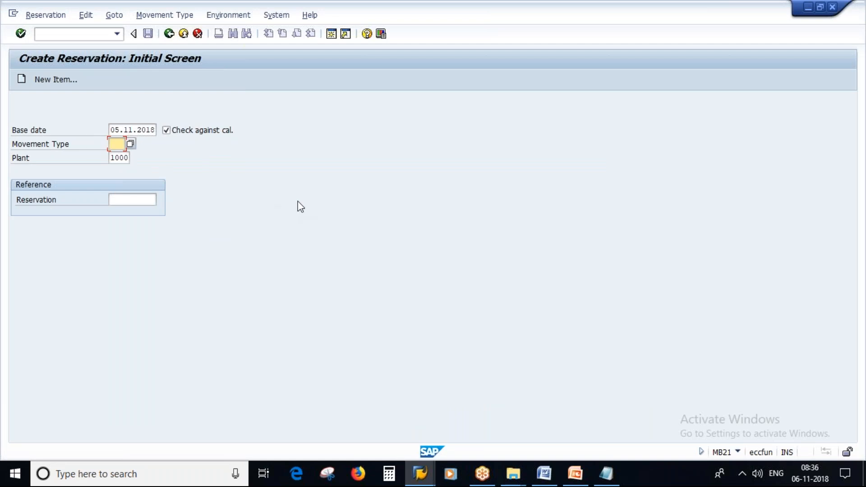
text(201)
click(112, 159)
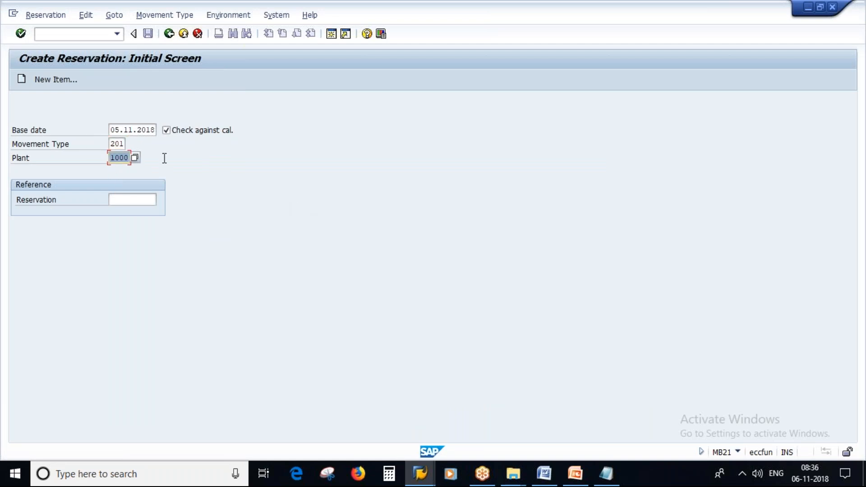
drag(113, 128, 175, 195)
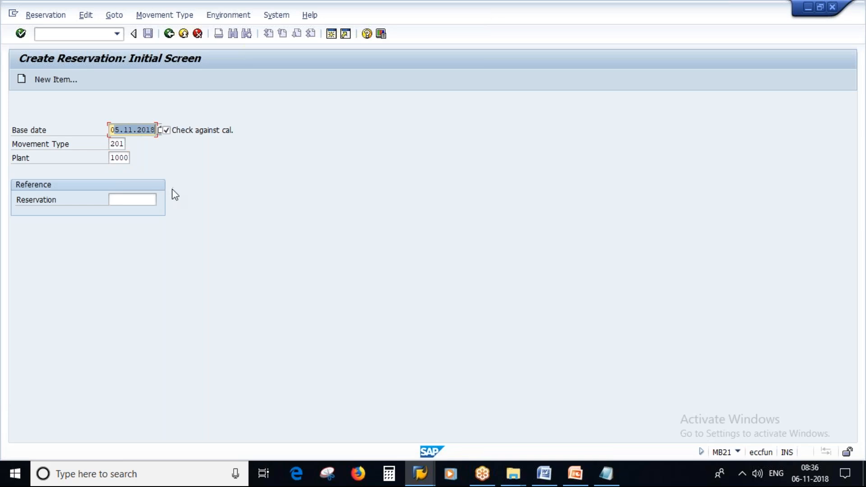
key(Return)
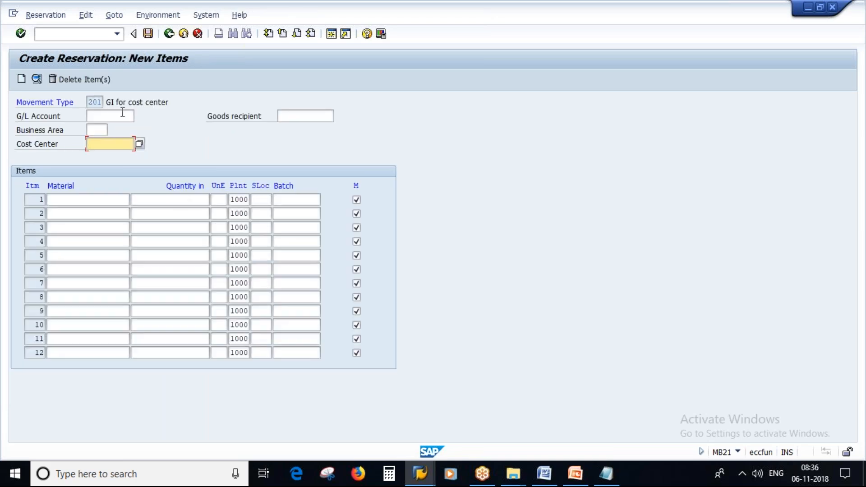
Step: Look up the cost centers by name and assign Quality Inspection, 4280, to the reservation
click(141, 144)
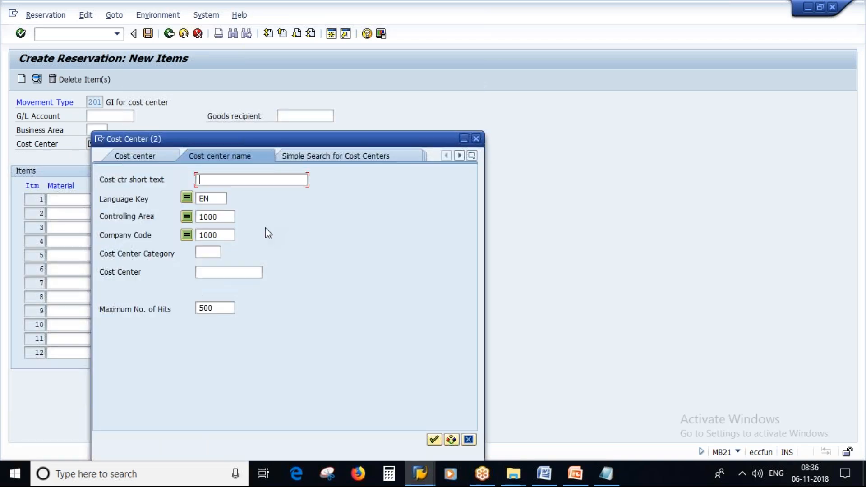
click(433, 439)
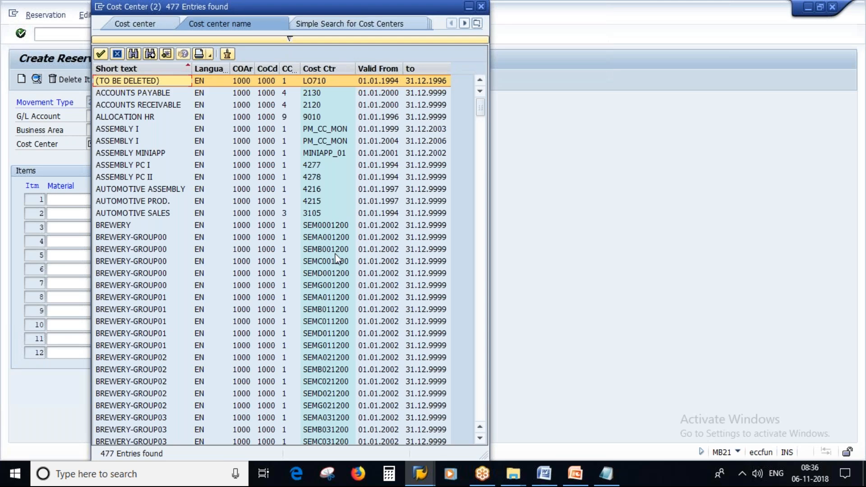
scroll(336, 259, down, 10)
scroll(336, 260, down, 20)
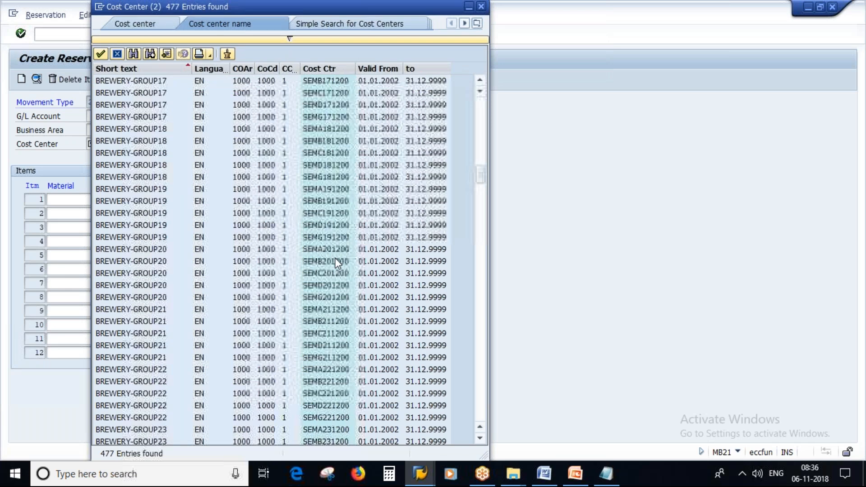
scroll(336, 262, down, 10)
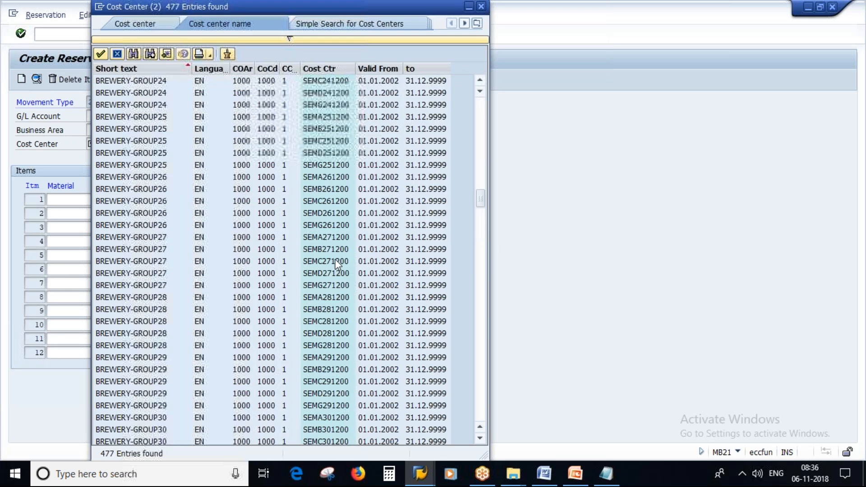
scroll(336, 264, down, 10)
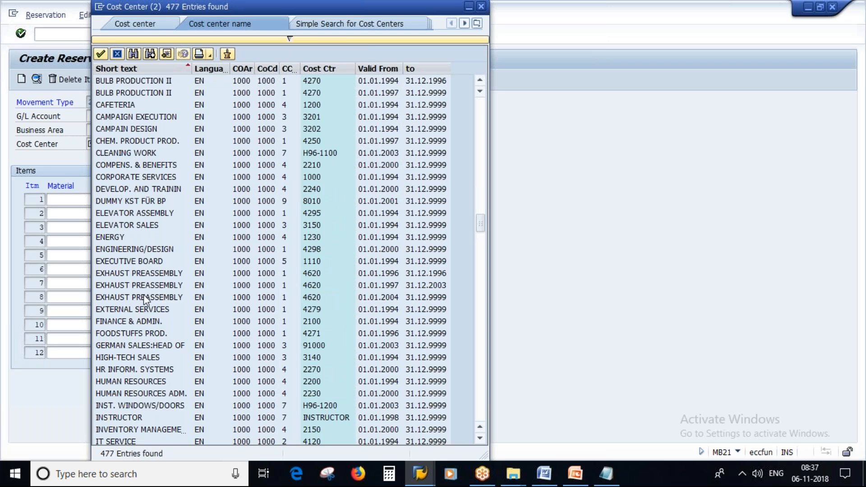
scroll(145, 300, down, 1)
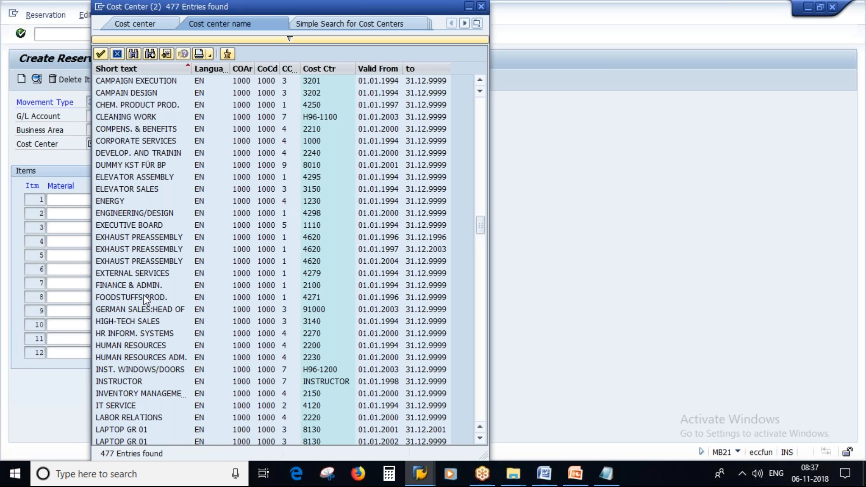
scroll(143, 295, down, 1)
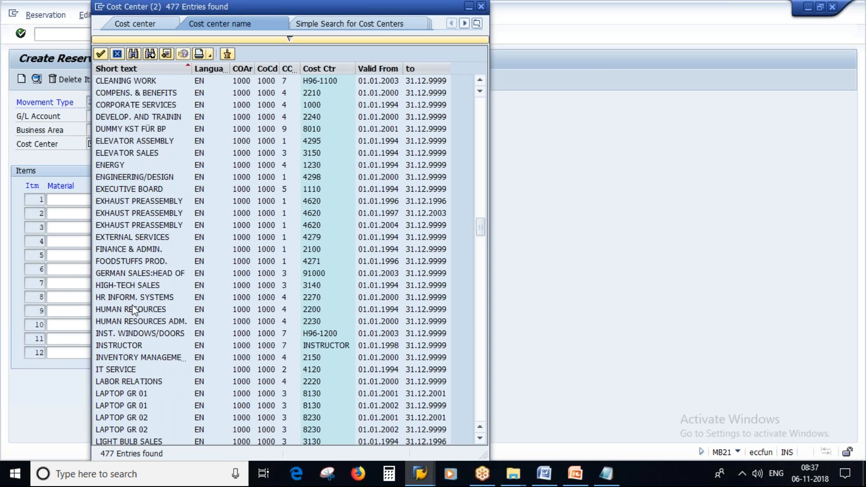
scroll(133, 310, down, 1)
scroll(133, 310, down, 1)
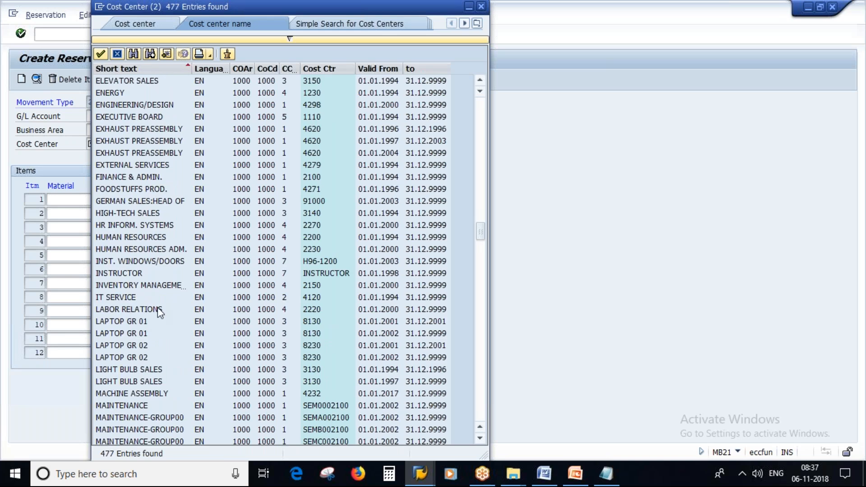
scroll(159, 311, down, 15)
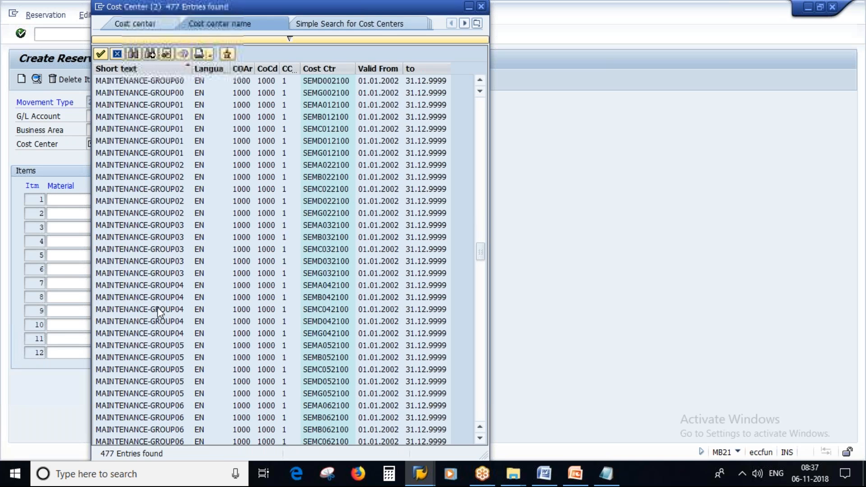
scroll(158, 305, down, 15)
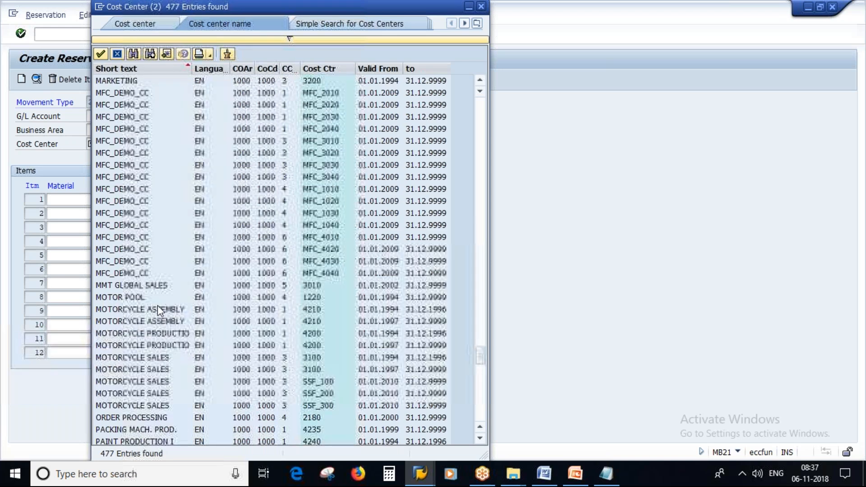
scroll(158, 310, down, 3)
scroll(159, 310, down, 9)
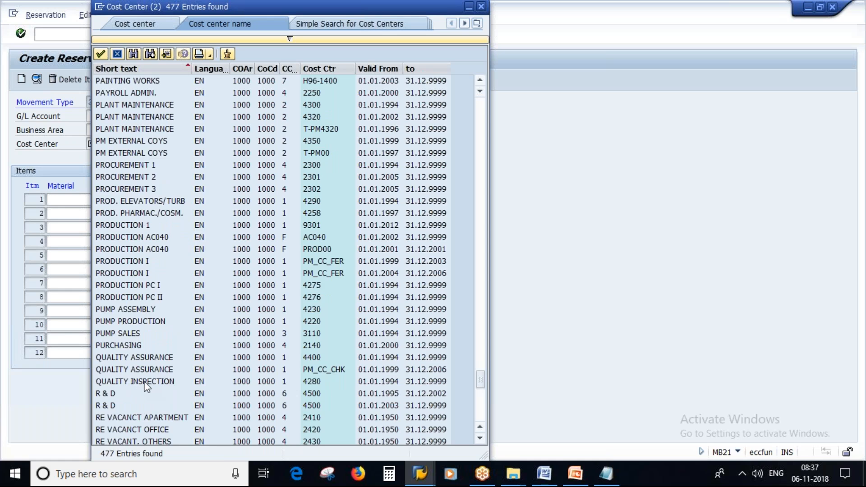
click(147, 382)
double_click(147, 382)
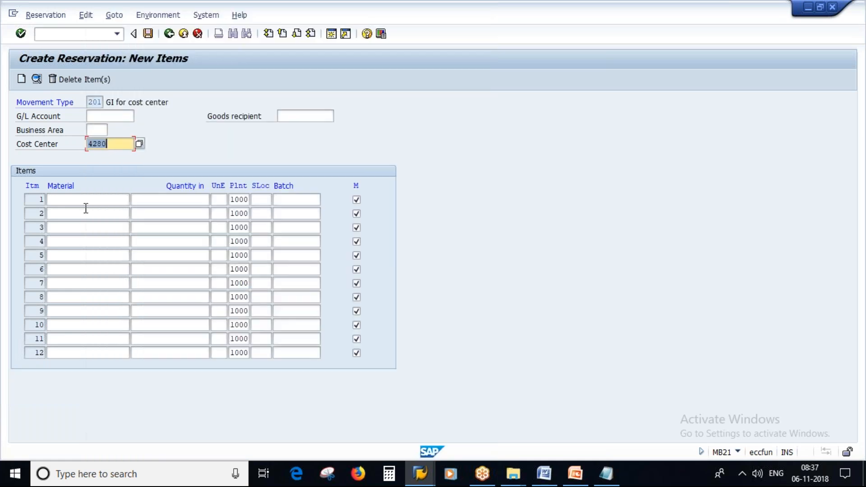
click(74, 201)
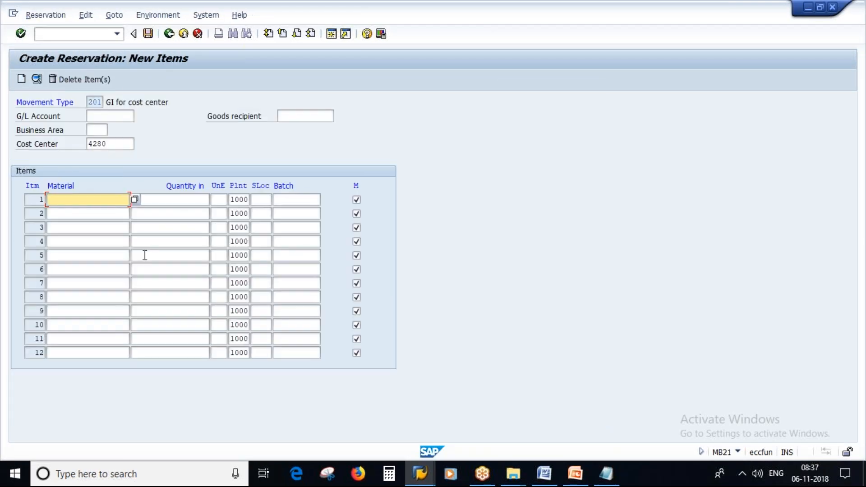
key(ctrl+v)
click(184, 199)
text(100)
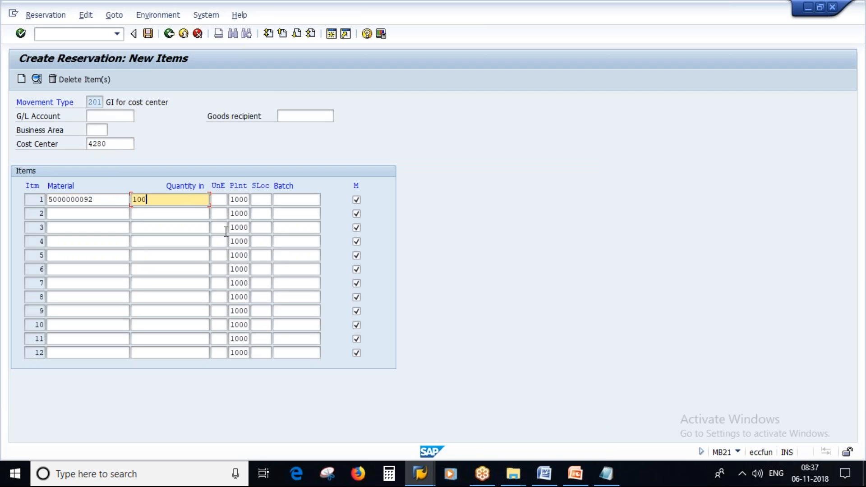
key(Return)
key(Return)
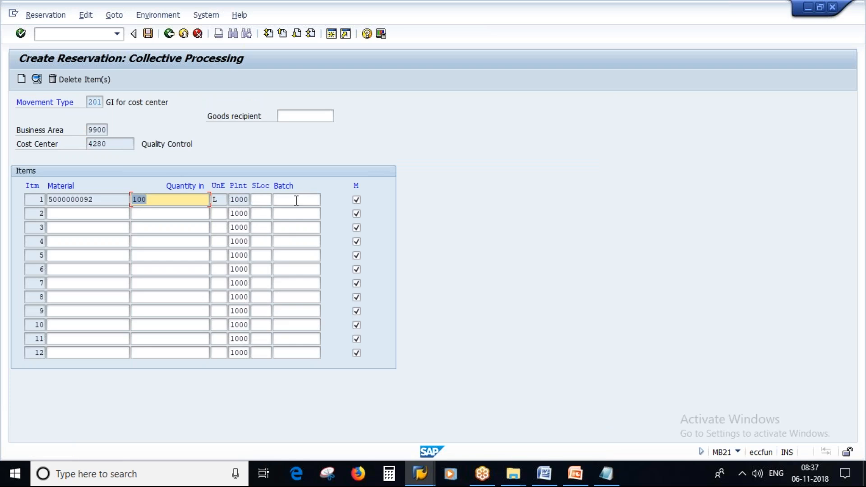
click(299, 200)
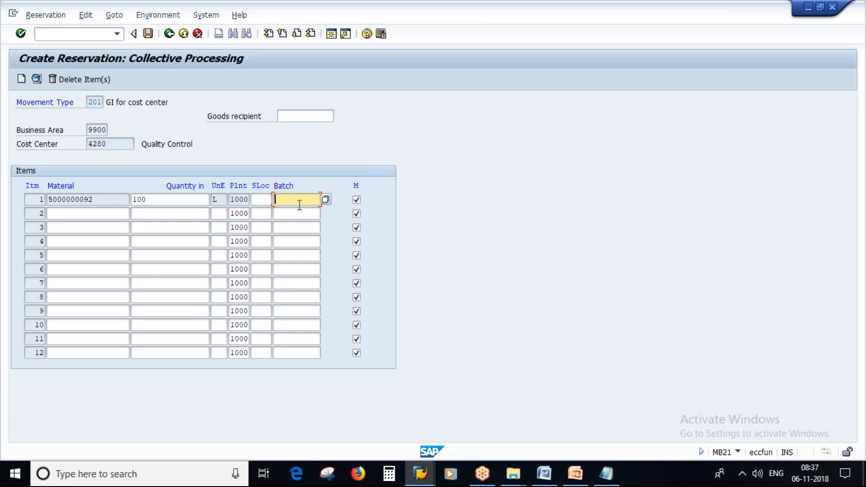
click(147, 34)
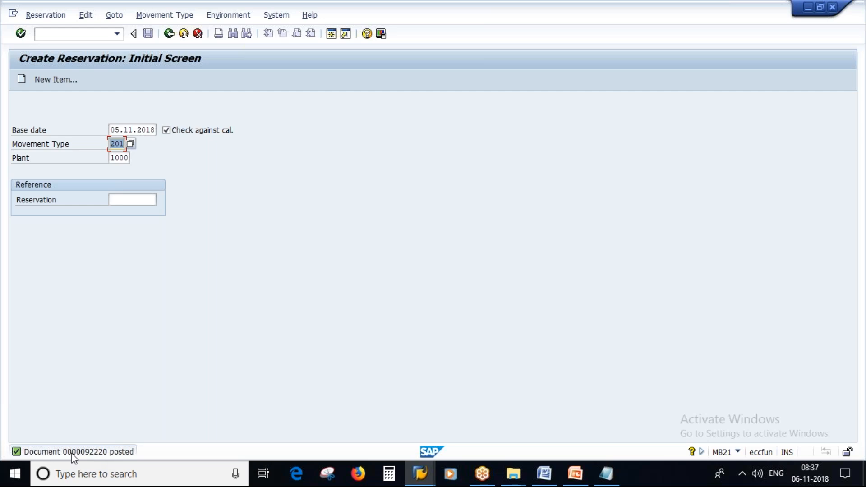
Step: Open the change screen for the reservation just posted and check its reservation number
click(45, 15)
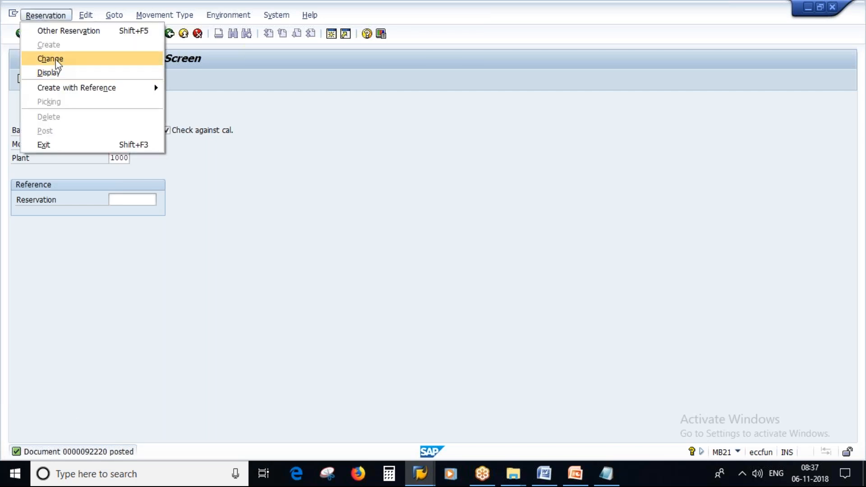
click(50, 58)
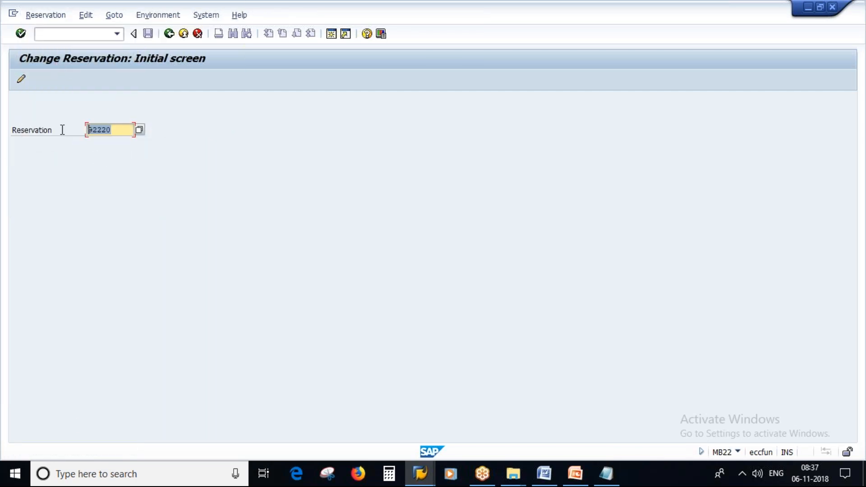
click(62, 194)
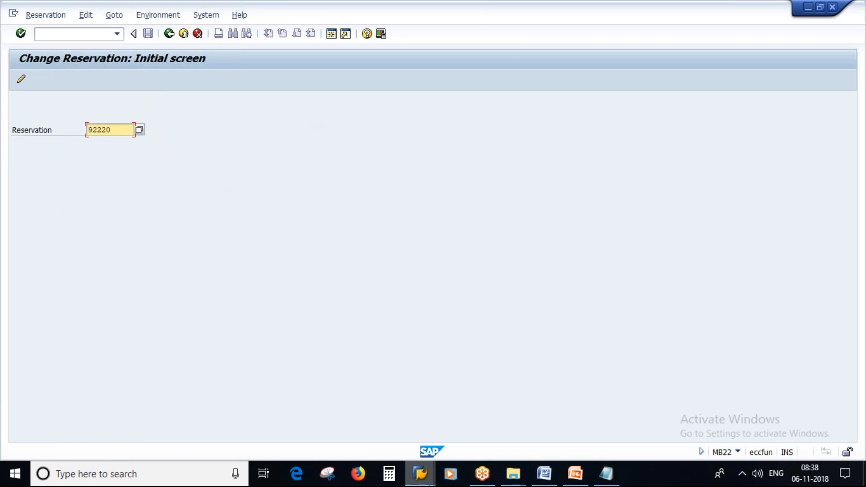
Step: Go to the free SAP Easy Access session, start MIGO and set the transaction type to A07 Goods Issue
click(420, 473)
click(548, 397)
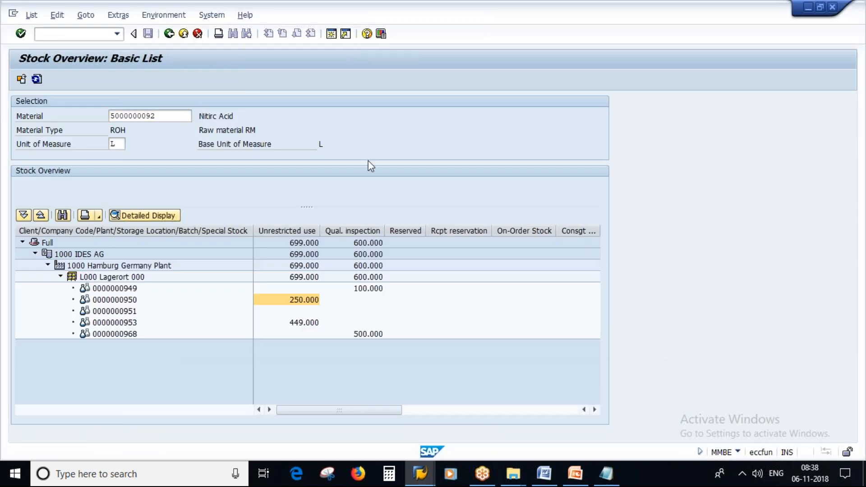
key(alt+Tab)
text(MIGO)
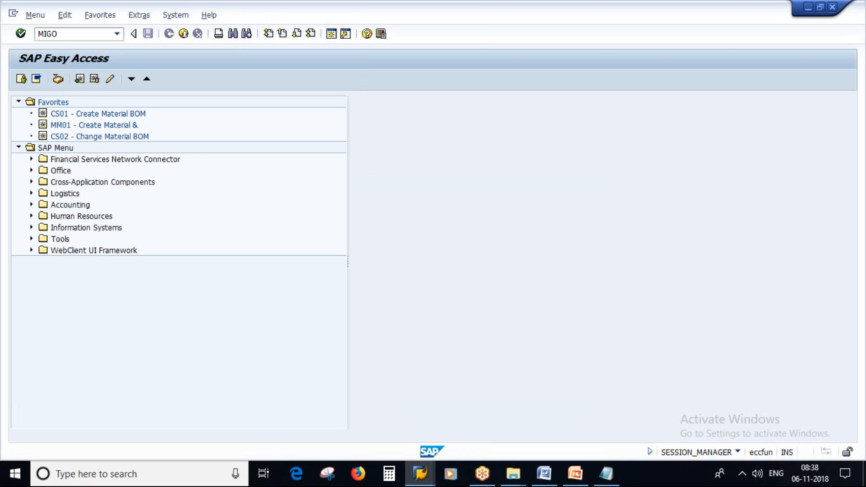
key(Return)
click(89, 104)
click(36, 115)
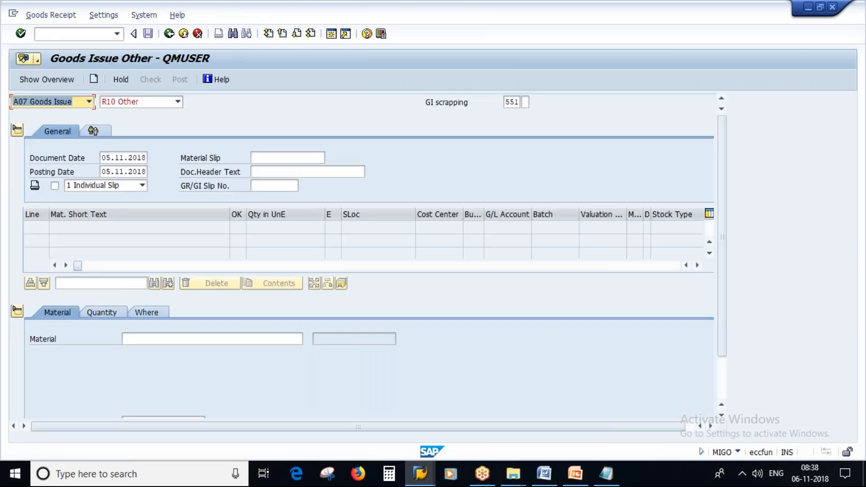
Step: Set the reference document to R09 Reservation, load reservation 92220, and review the item's quantity and storage location details
click(177, 102)
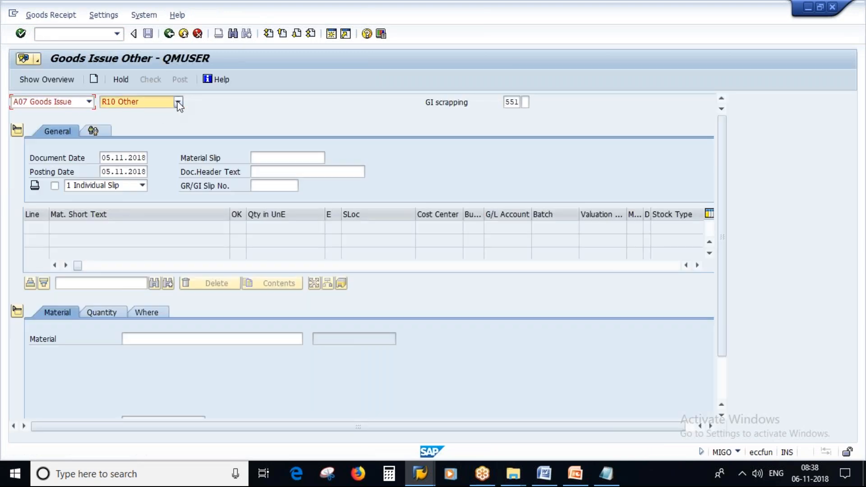
click(136, 155)
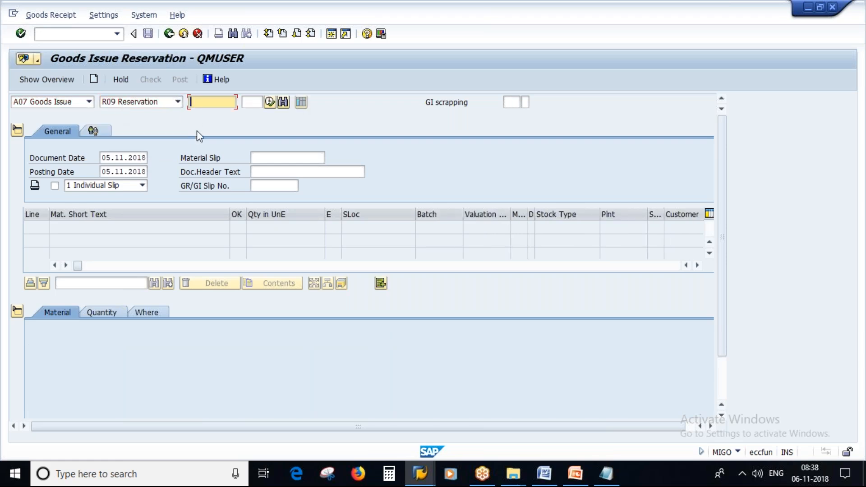
text(92220)
key(Return)
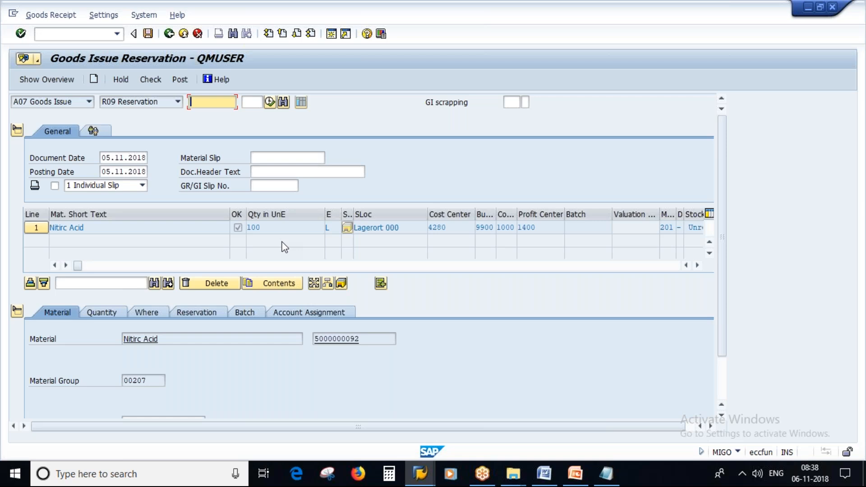
click(111, 312)
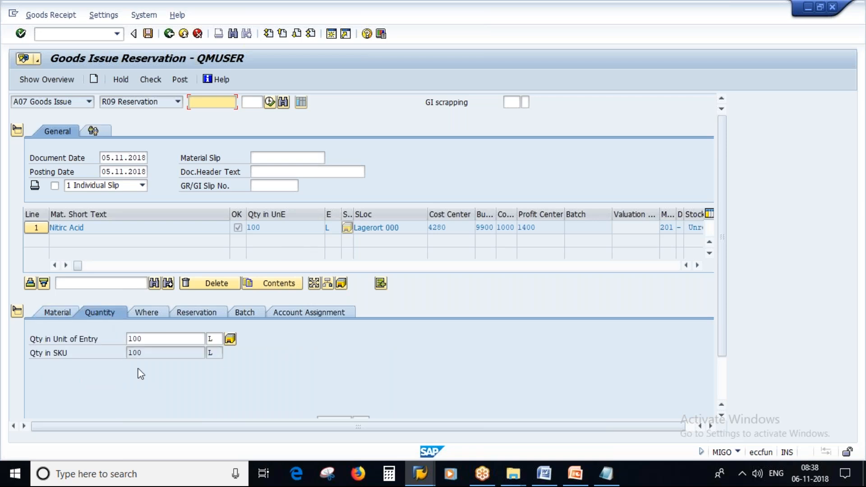
click(144, 312)
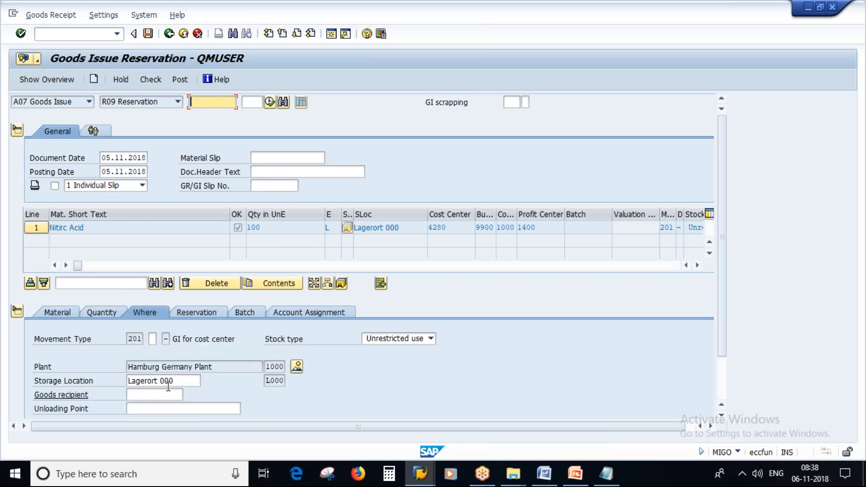
click(246, 314)
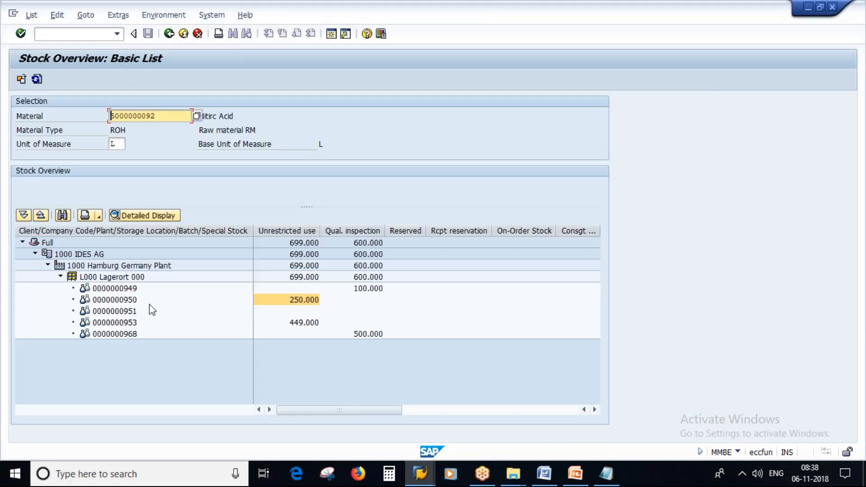
click(120, 303)
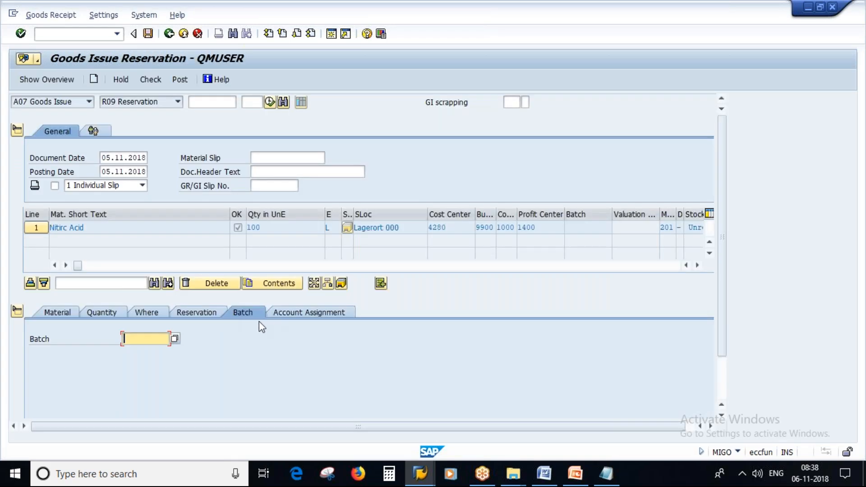
key(ctrl+v)
key(Return)
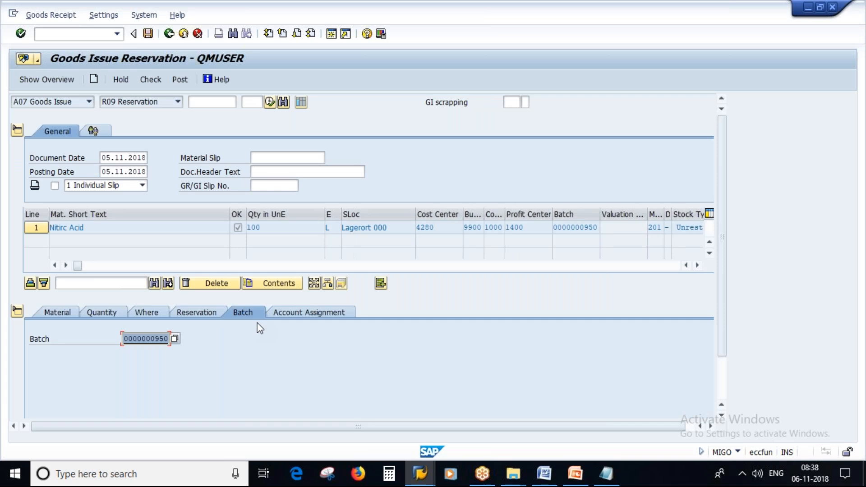
click(150, 79)
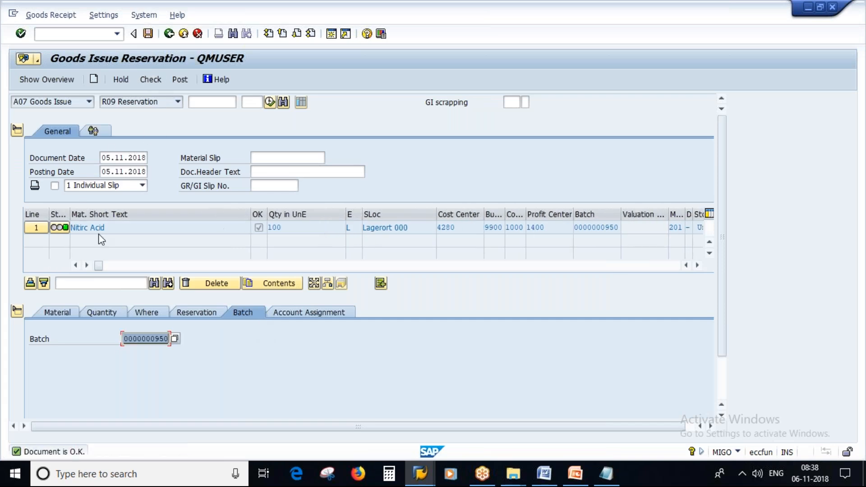
click(180, 79)
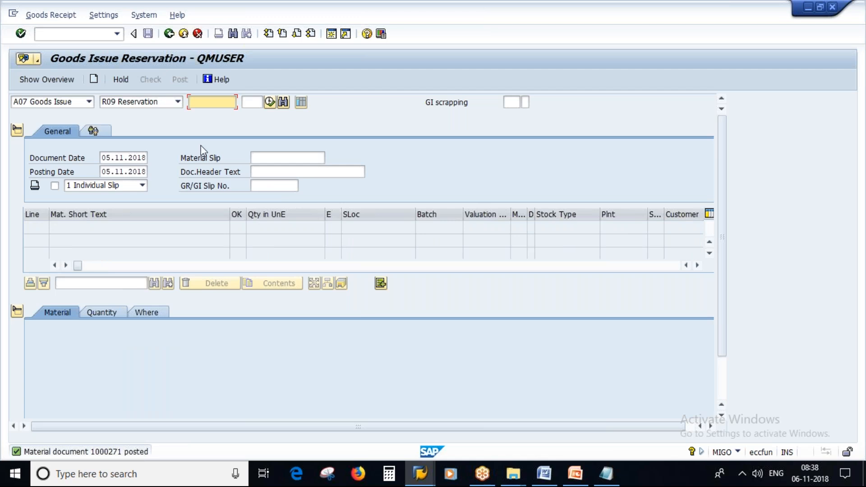
click(421, 474)
click(523, 433)
click(301, 301)
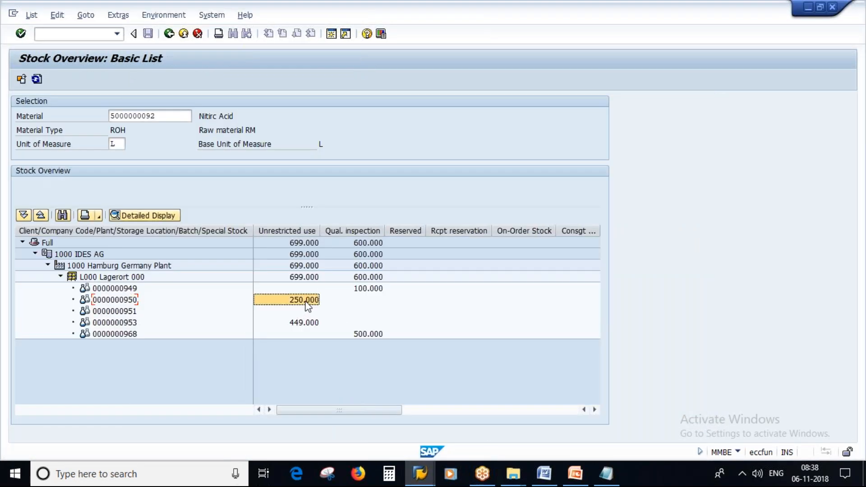
click(36, 80)
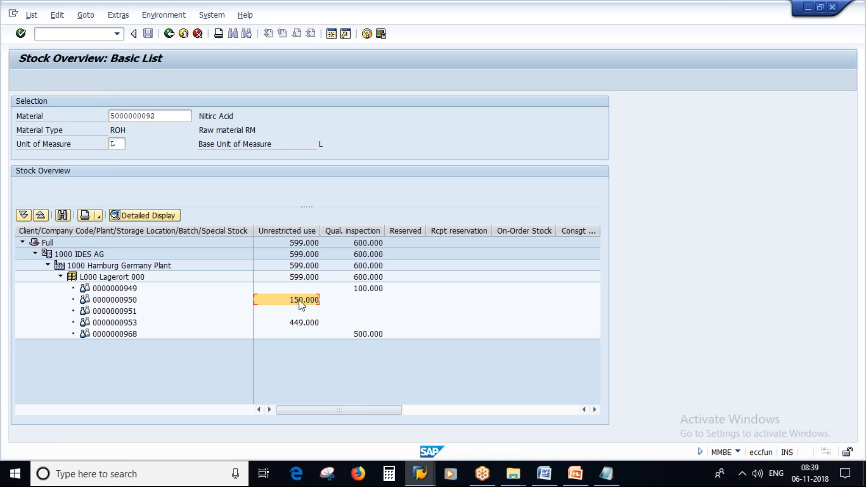
right_click(301, 305)
click(358, 205)
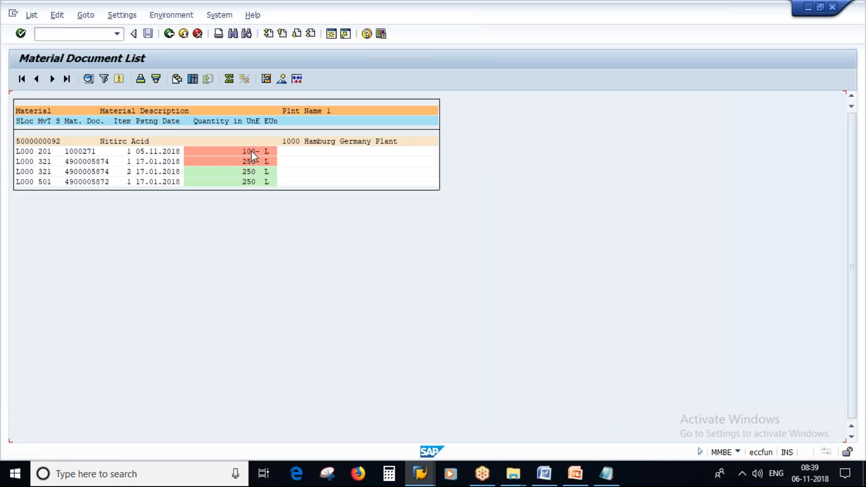
click(44, 152)
Step: Switch to the Notepad outline and highlight the line Goods Issue for Reservation under Planned Goods Issue
click(607, 478)
drag(174, 263, 443, 259)
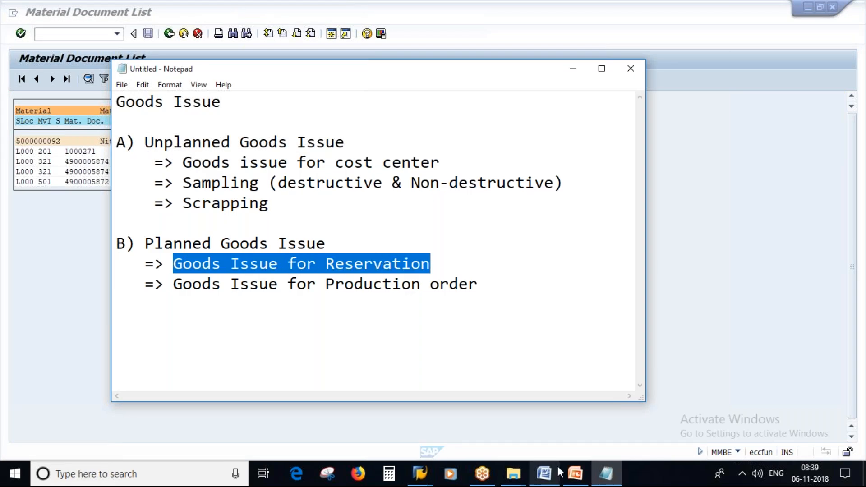
click(582, 476)
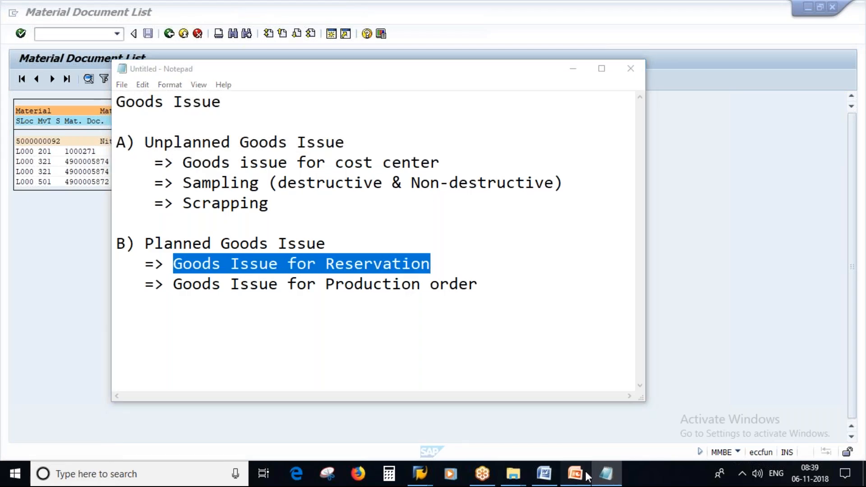
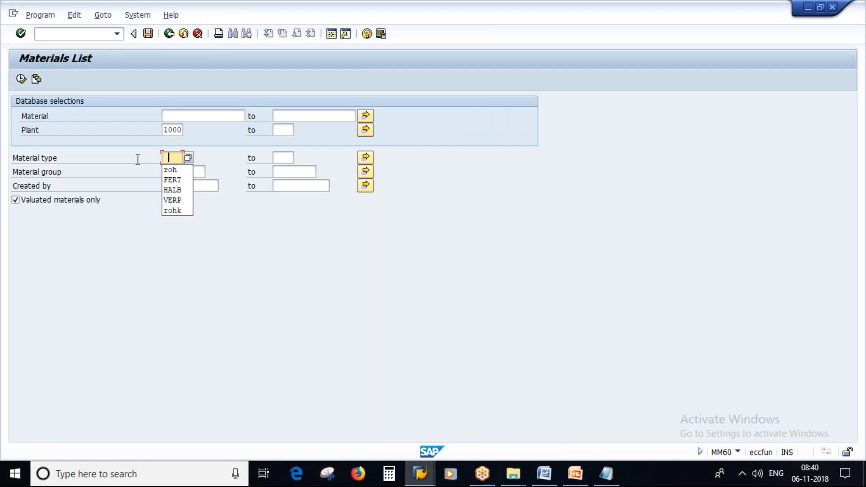
Step: List the FERT materials of plant 1000 and copy material number 50065926 of Pepsi bottle 1L
click(179, 181)
click(21, 79)
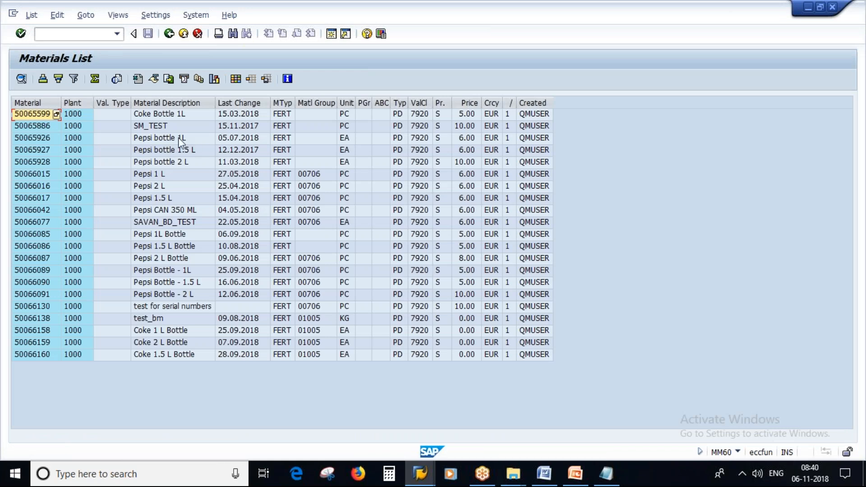
click(181, 141)
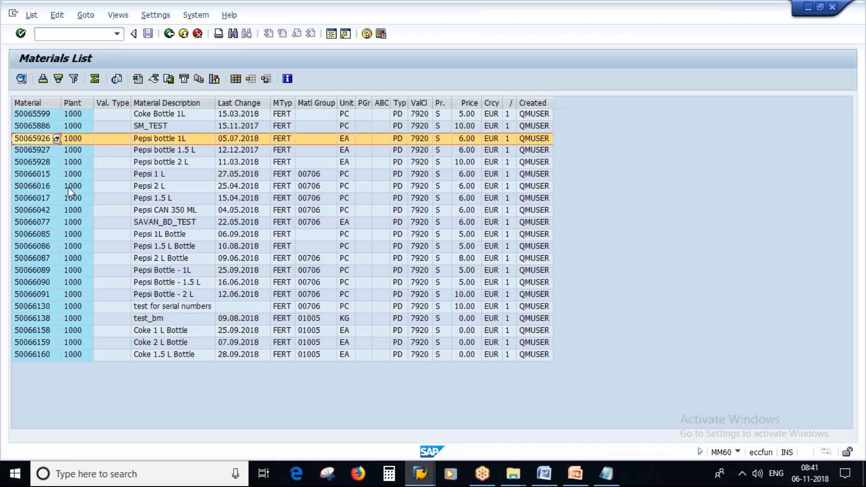
key(ctrl+c)
key(ctrl+c)
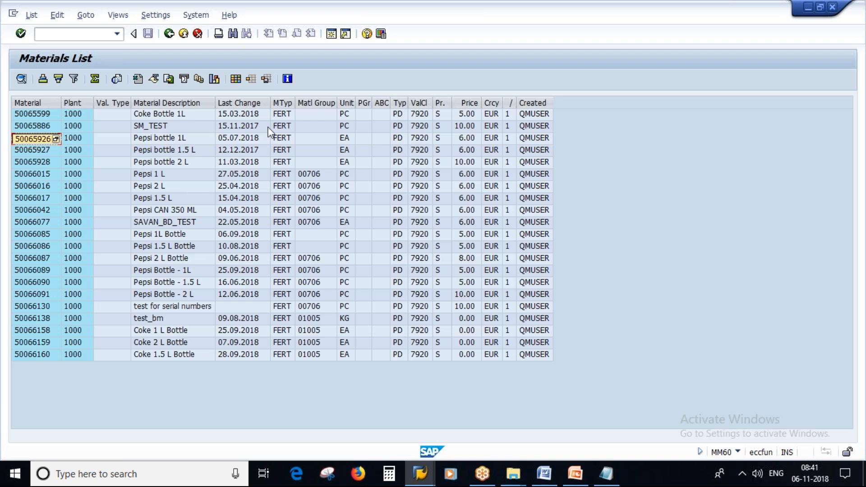
Step: Start CO01 in a new session and begin a production order for material 50065926 with order type pp01
click(332, 36)
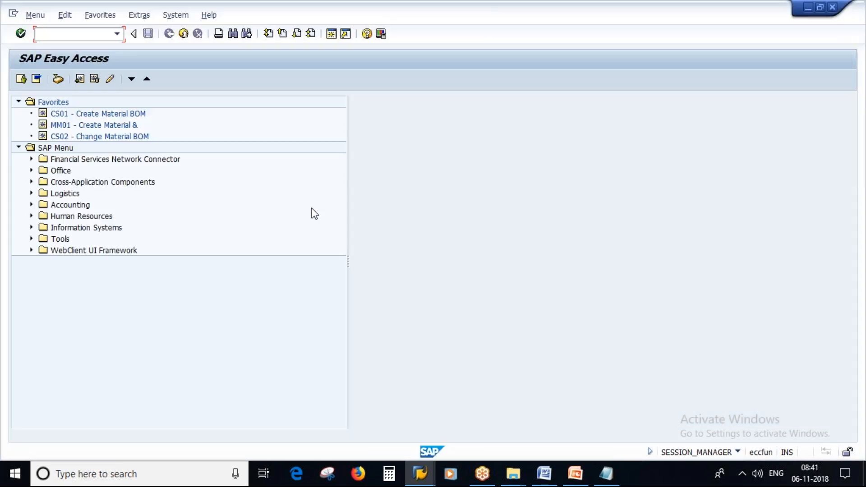
text(CO01)
key(Return)
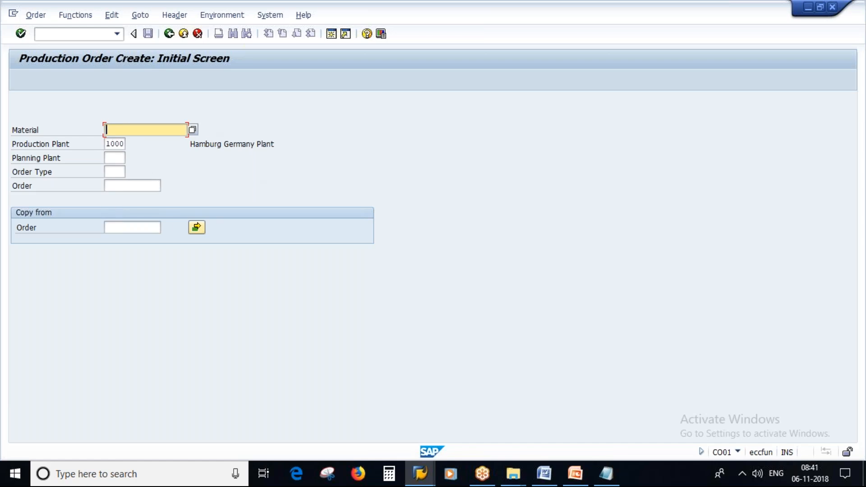
key(ctrl+v)
drag(155, 130, 55, 131)
double_click(111, 144)
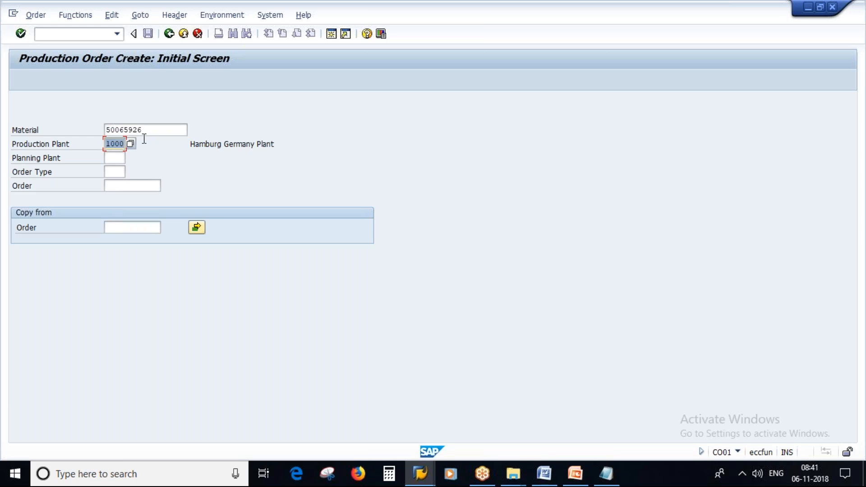
click(114, 171)
text(pp01)
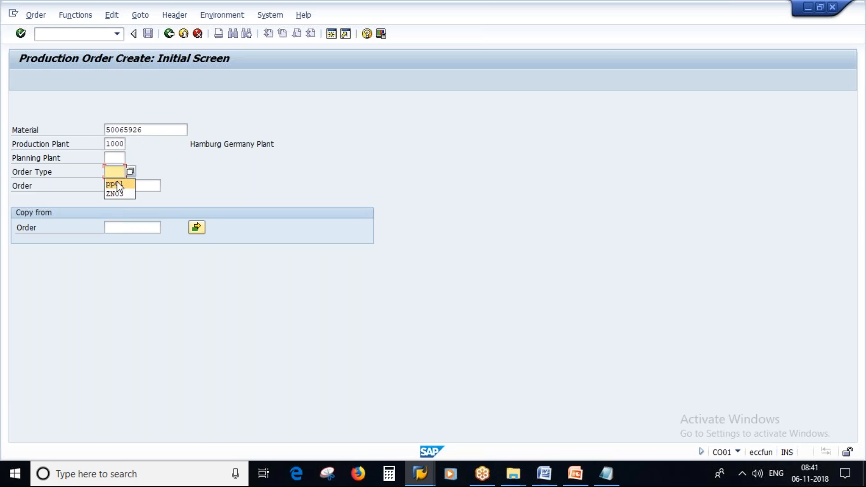
key(Return)
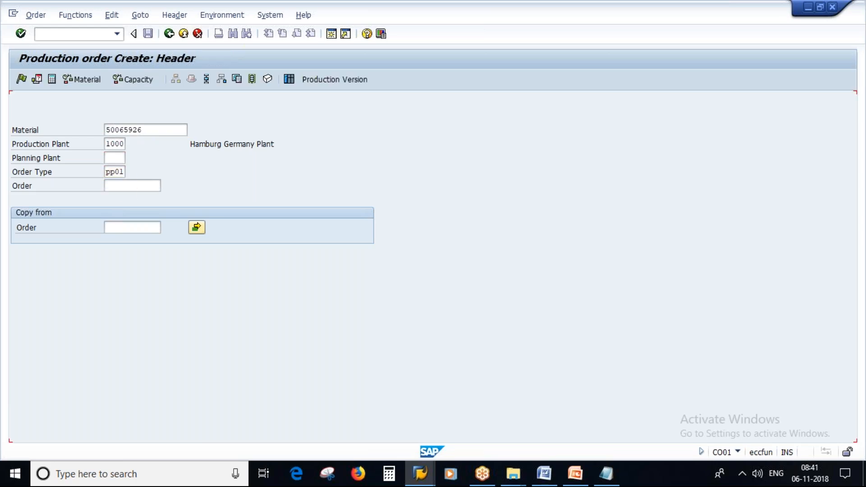
Step: Set the order's total quantity to 100 and scheduling type to 4 Current date, and acknowledge the missing parts message
text(100)
click(117, 221)
click(125, 338)
click(102, 381)
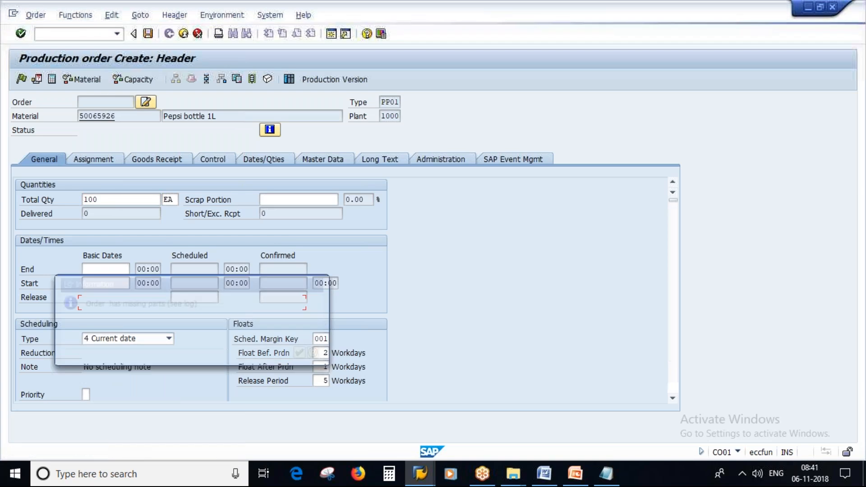
click(300, 353)
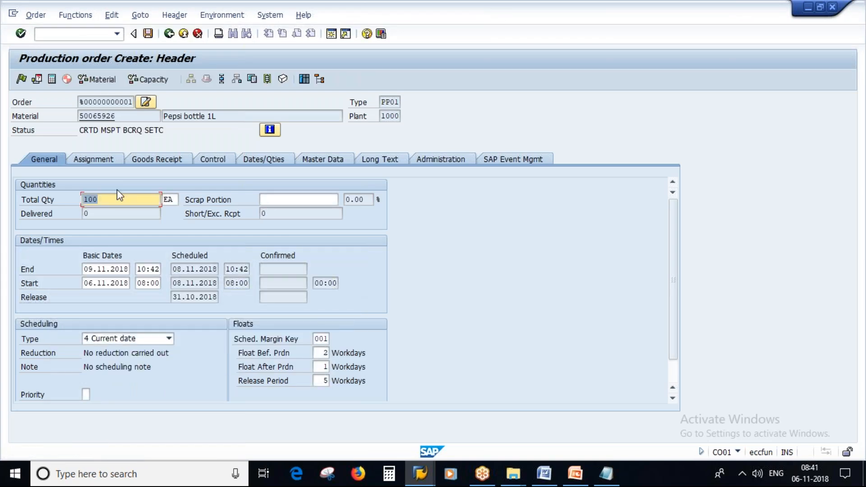
Step: Open the production order's component overview and examine the component numbers and descriptions of the listed items
click(238, 80)
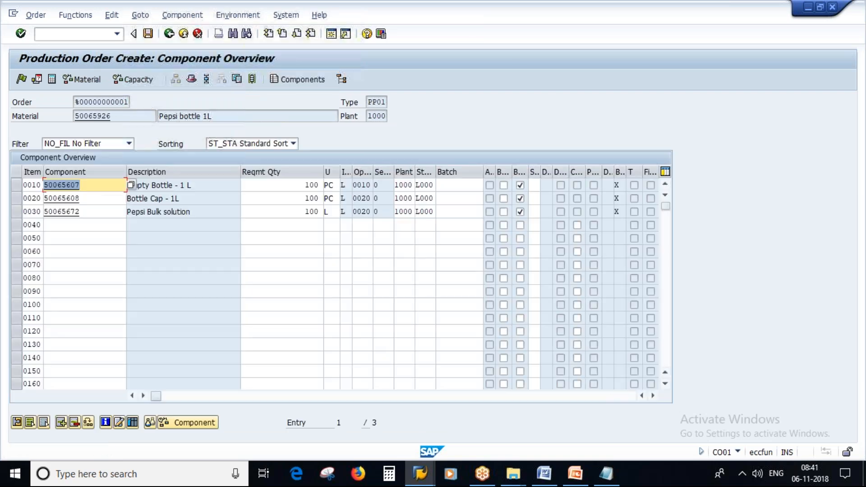
click(96, 185)
click(89, 198)
click(88, 224)
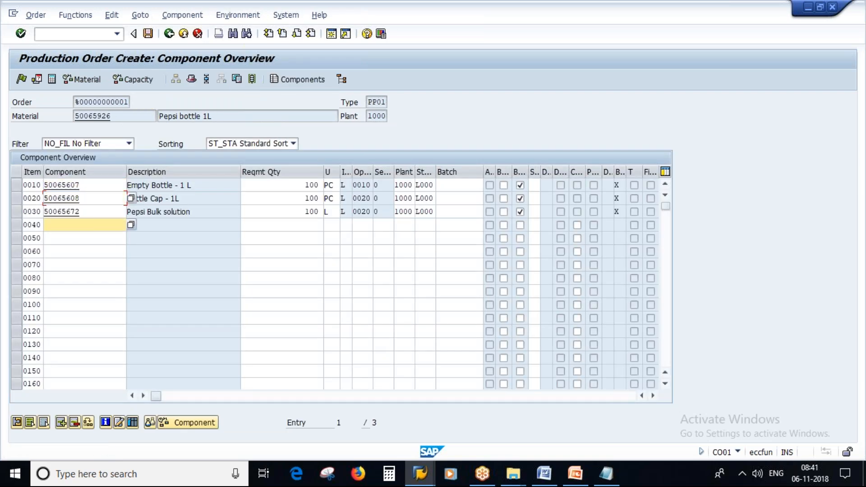
click(87, 186)
click(89, 199)
click(89, 211)
click(200, 185)
click(156, 198)
drag(157, 197, 113, 200)
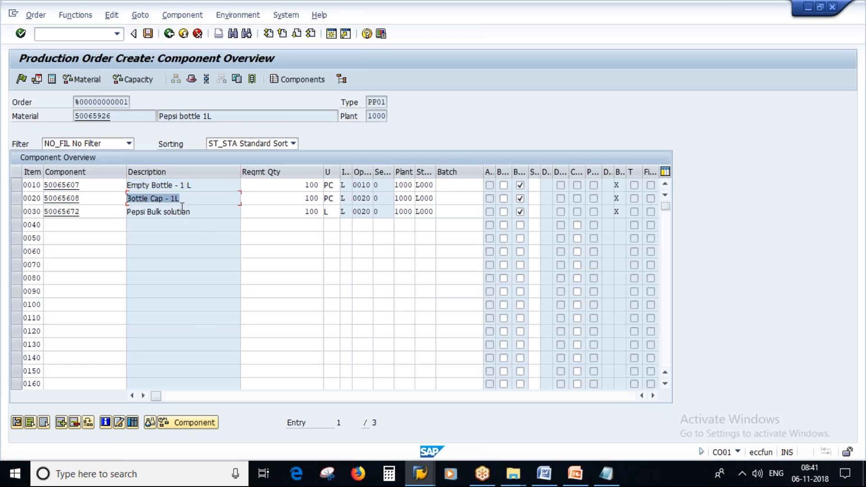
Step: Check the requirement quantities of the three components, consult the production order slide in PowerPoint, and save the production order
drag(200, 212, 81, 211)
double_click(311, 185)
double_click(311, 198)
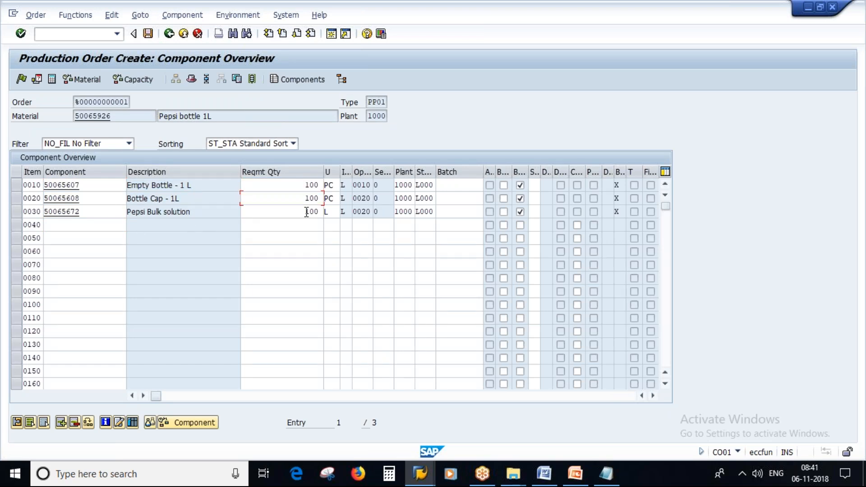
double_click(311, 211)
click(576, 474)
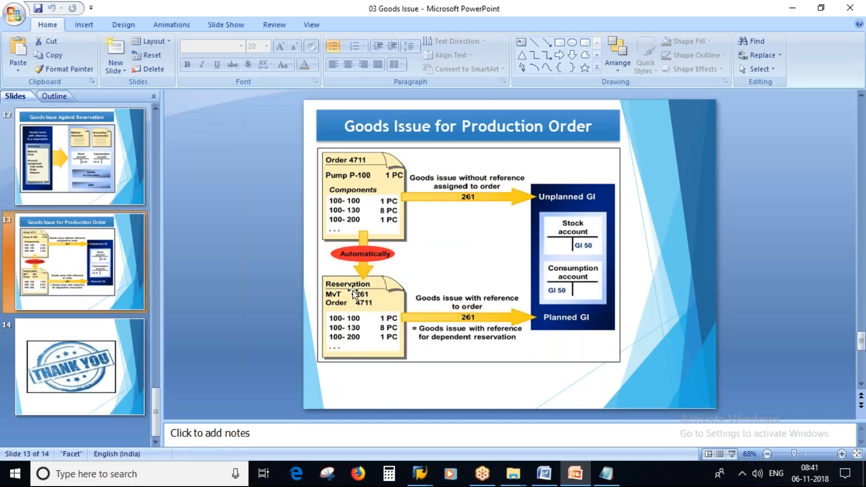
key(alt+Tab)
key(alt+Tab)
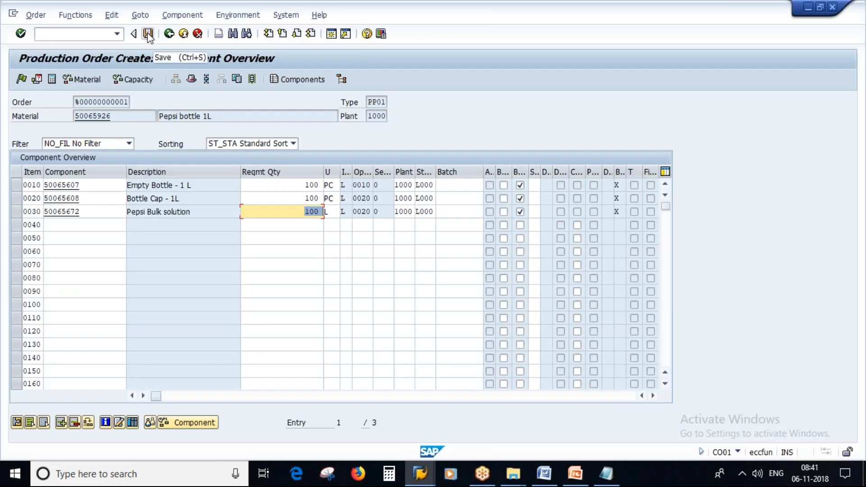
click(148, 34)
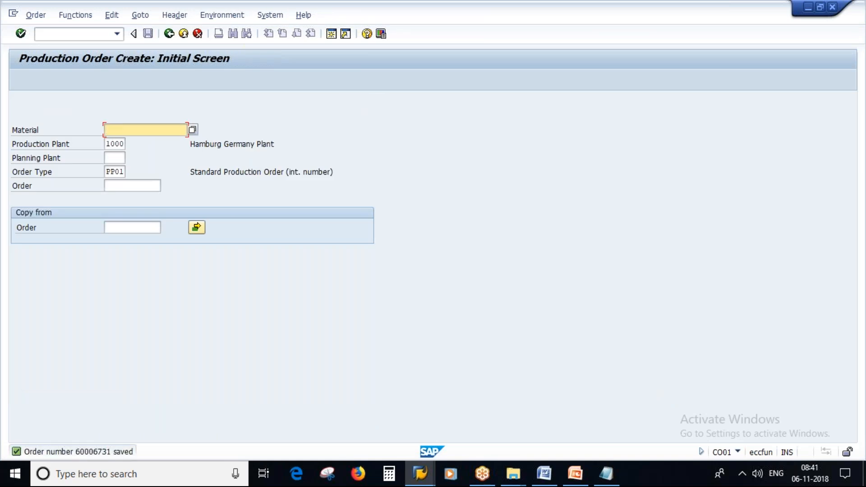
Step: Display the saved production order and review its total quantity and the requirement quantities in its component overview
click(35, 15)
click(64, 89)
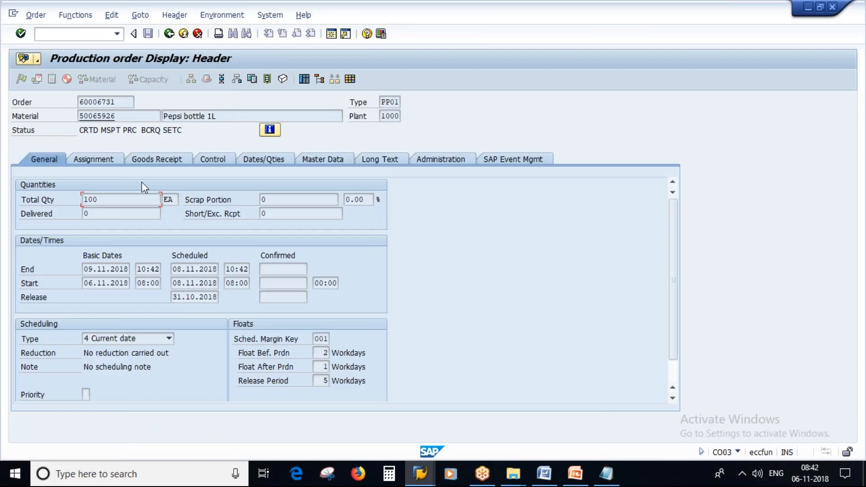
double_click(109, 199)
click(236, 79)
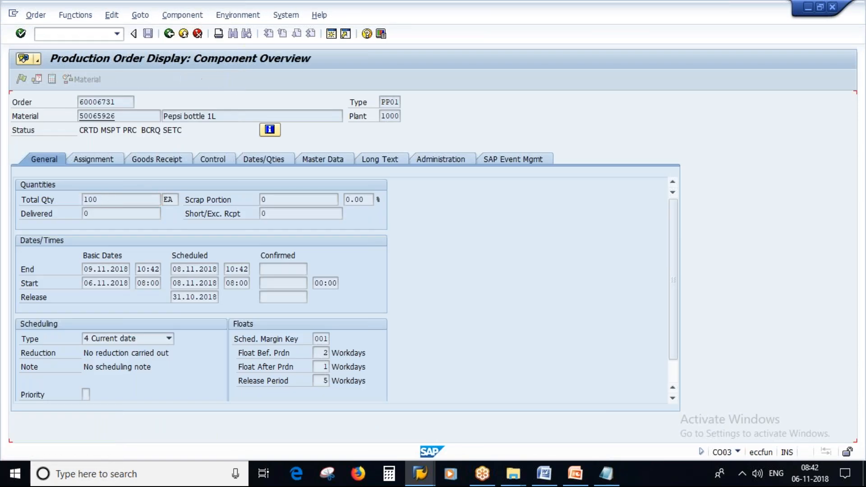
drag(194, 199, 127, 212)
drag(305, 185, 391, 212)
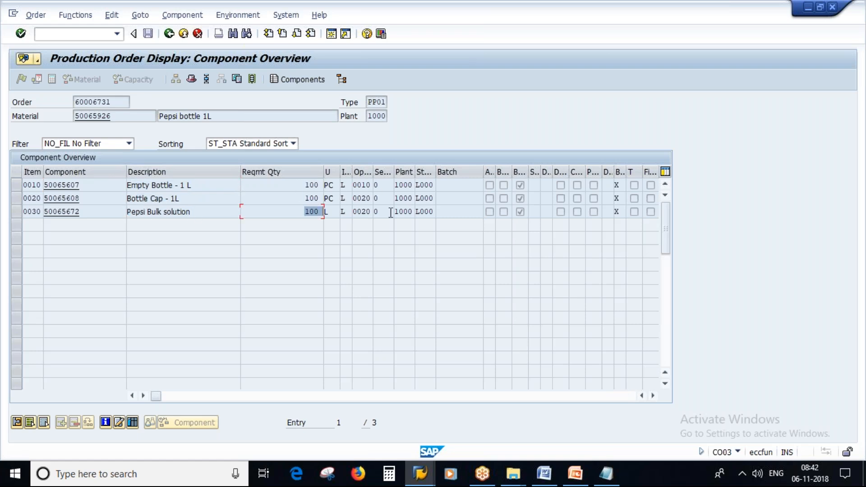
Step: Look up the reservation number in the order's assignment data, compare it with the PowerPoint slide, and try to open the reservation
click(169, 34)
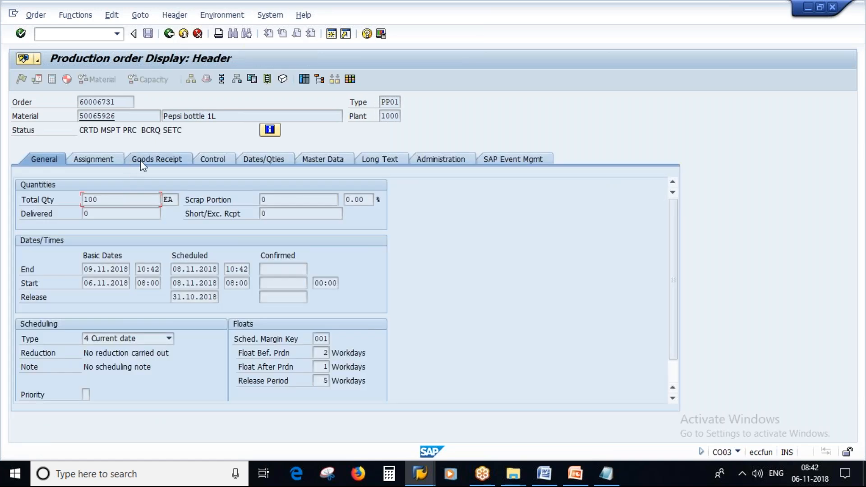
click(92, 161)
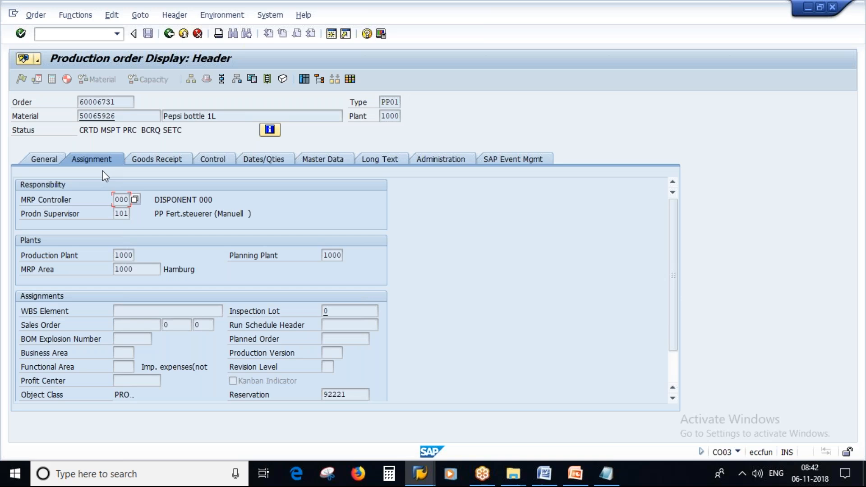
double_click(348, 394)
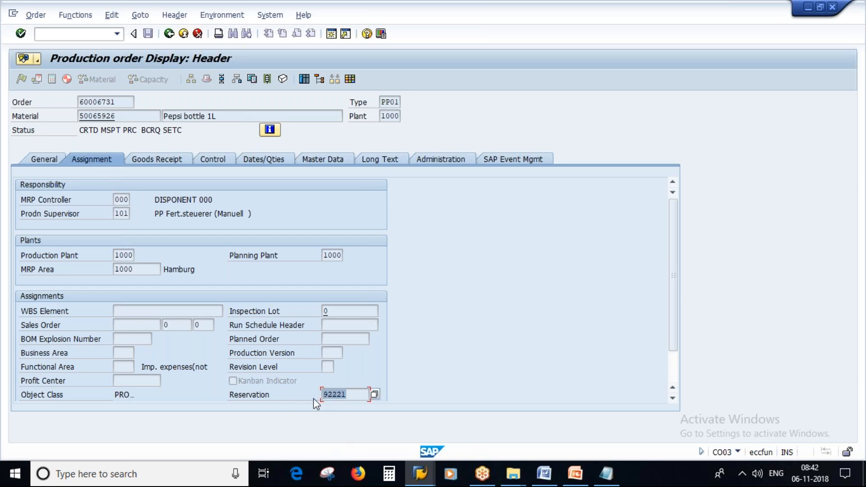
click(575, 473)
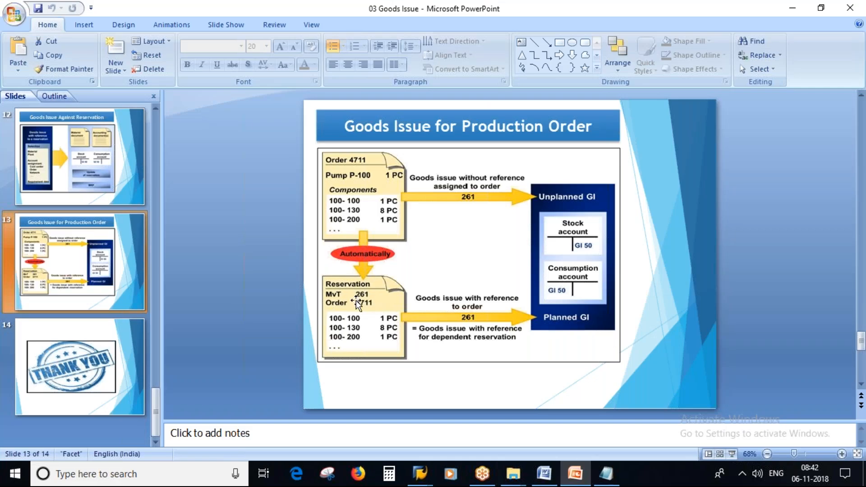
click(420, 473)
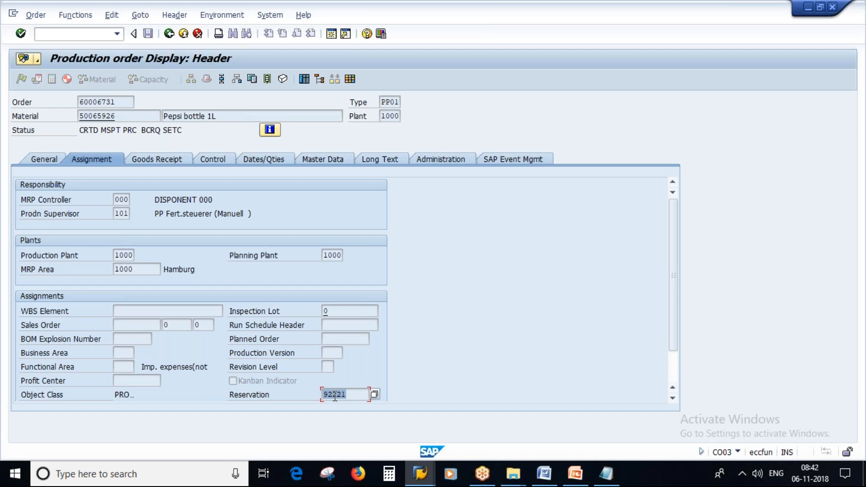
double_click(334, 394)
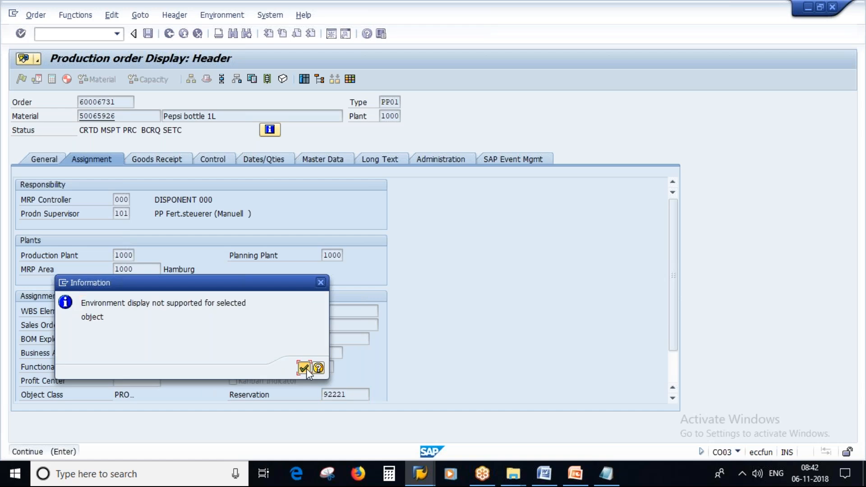
click(304, 368)
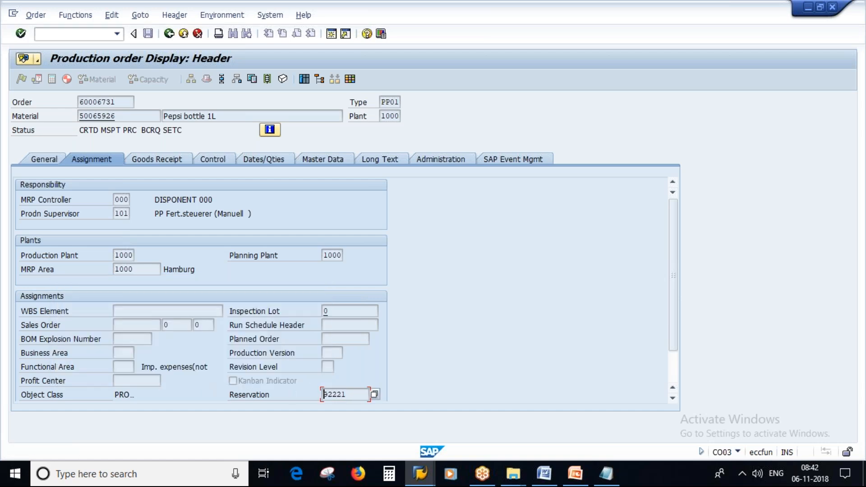
Step: Close the Goods Issue Reservation session and leave the Change Reservation transaction
click(425, 482)
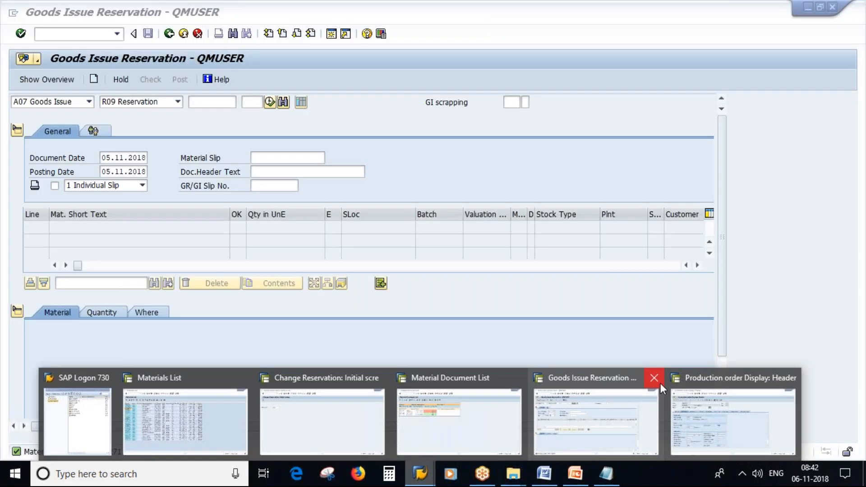
click(654, 379)
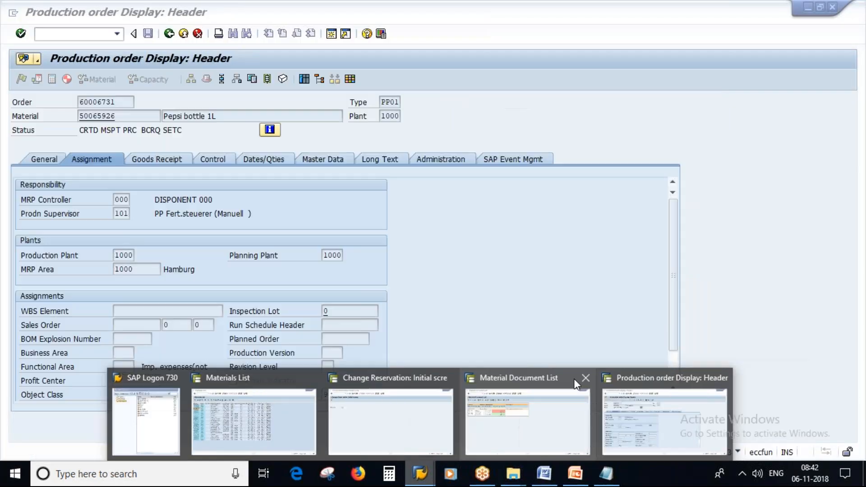
click(169, 34)
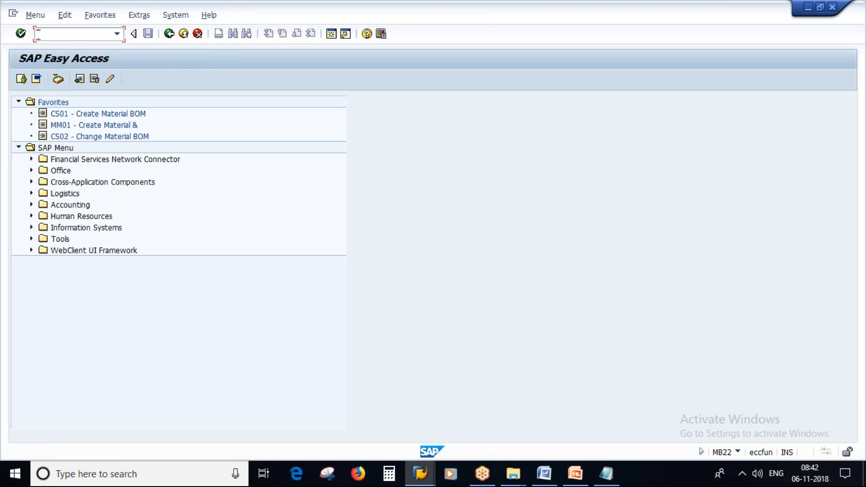
Step: Start transaction MB23 and display reservation 92221
text(MB23)
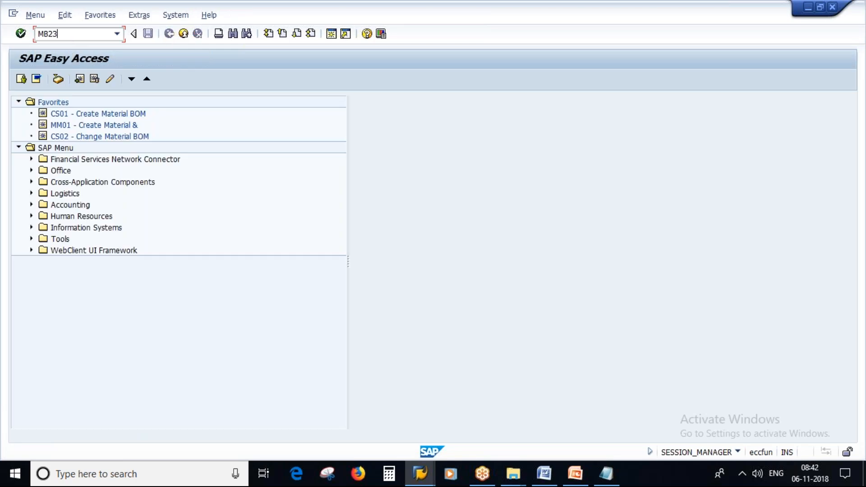
key(Return)
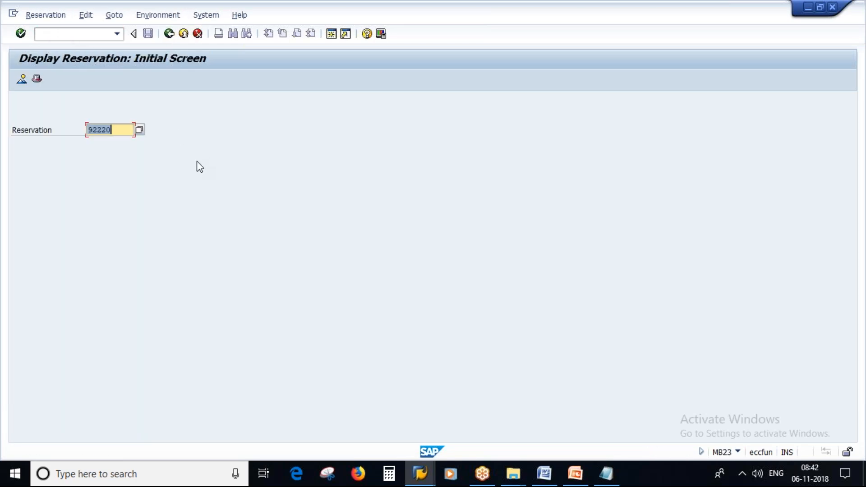
text(92221)
key(Return)
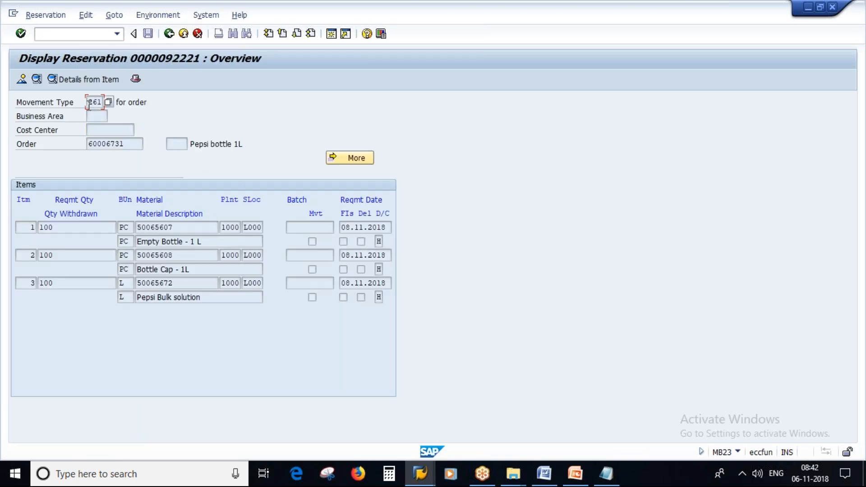
Step: Examine the order, component material numbers and requirement quantities in the overview of reservation 92221
double_click(126, 145)
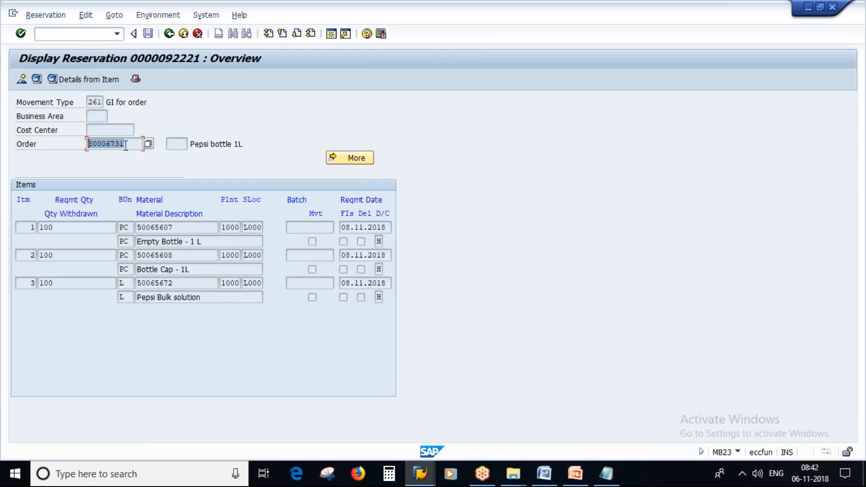
double_click(177, 227)
double_click(186, 255)
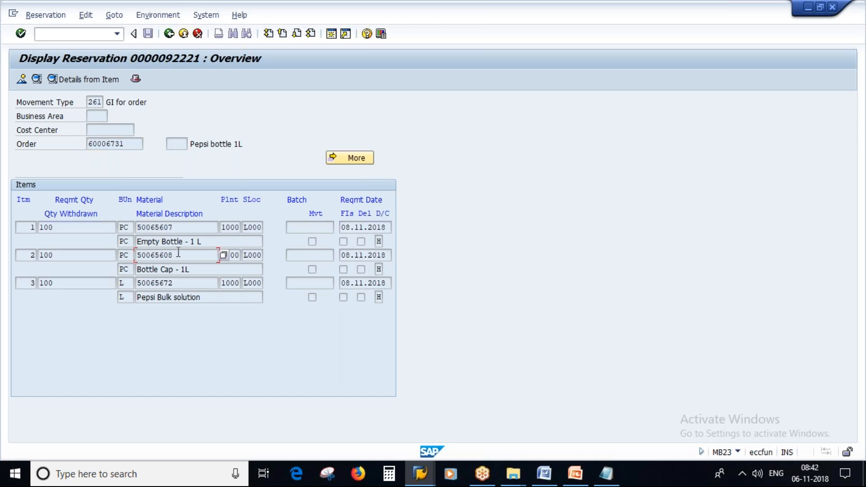
double_click(186, 284)
double_click(176, 228)
double_click(189, 255)
double_click(191, 283)
double_click(54, 226)
double_click(67, 256)
double_click(61, 281)
Step: Open the production order for material 50065926 in change mode and release it after viewing its goods receipt data
click(419, 474)
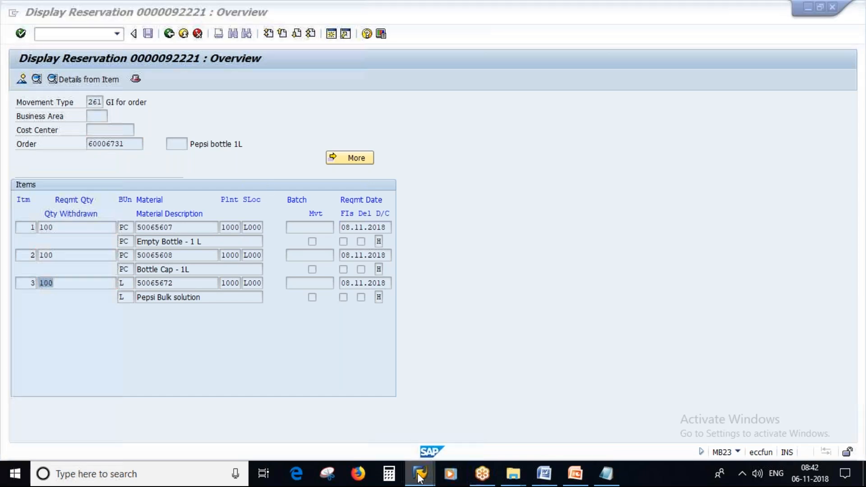
click(566, 400)
click(36, 15)
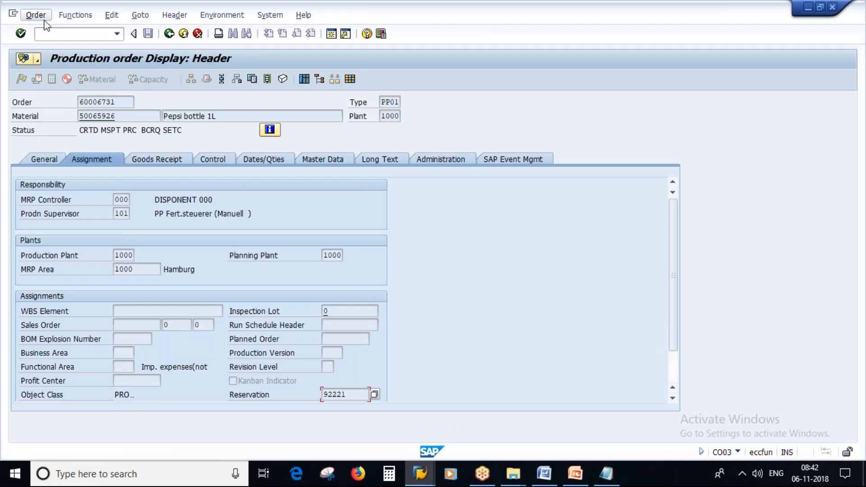
click(48, 74)
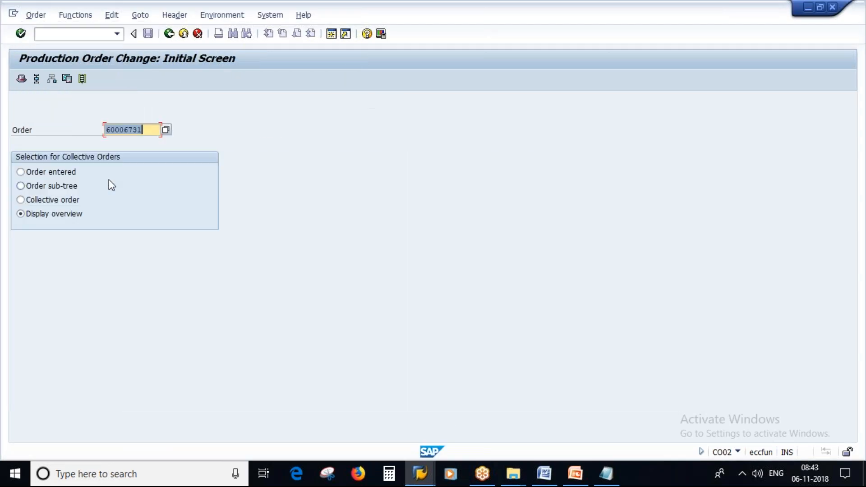
key(Return)
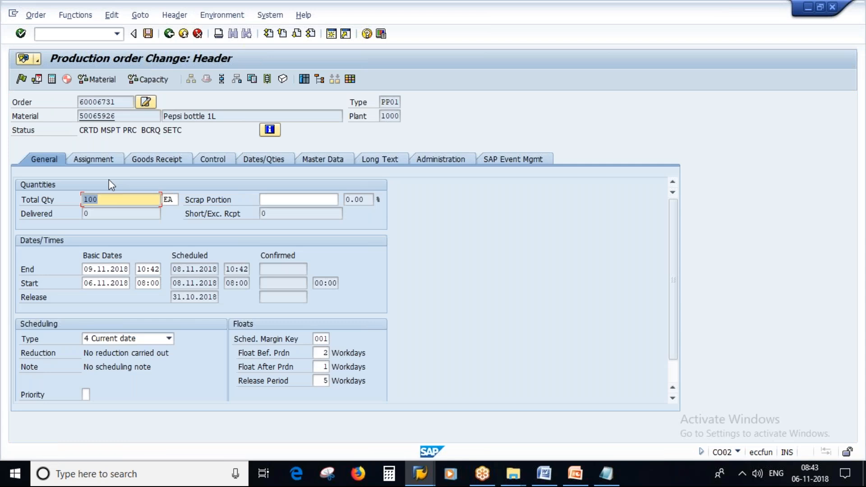
click(172, 160)
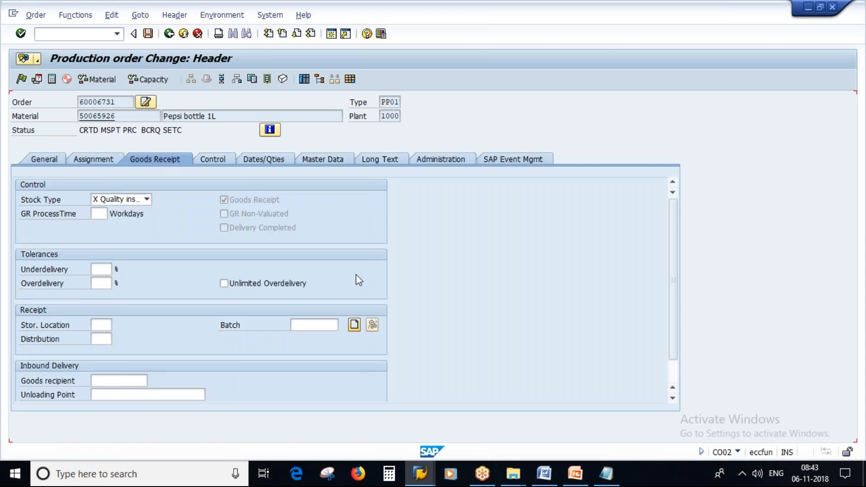
click(21, 79)
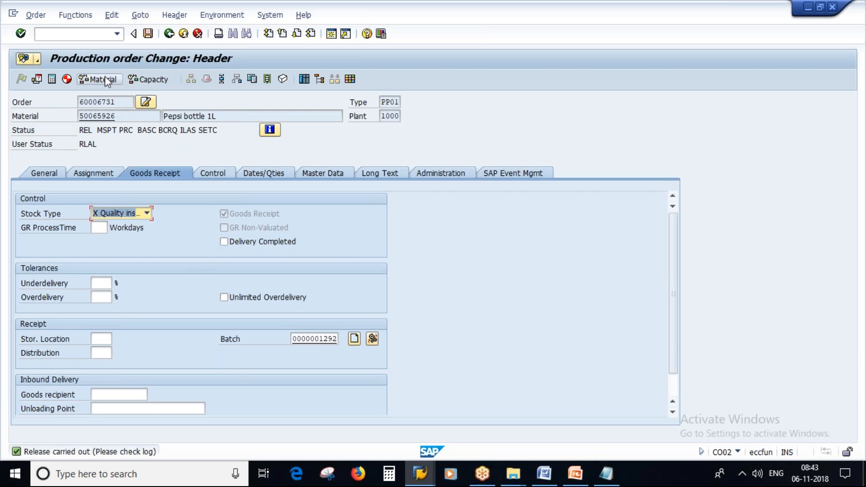
Step: Check the order's material availability, copy number 50065607 from the missing parts overview, and save the production order
click(105, 79)
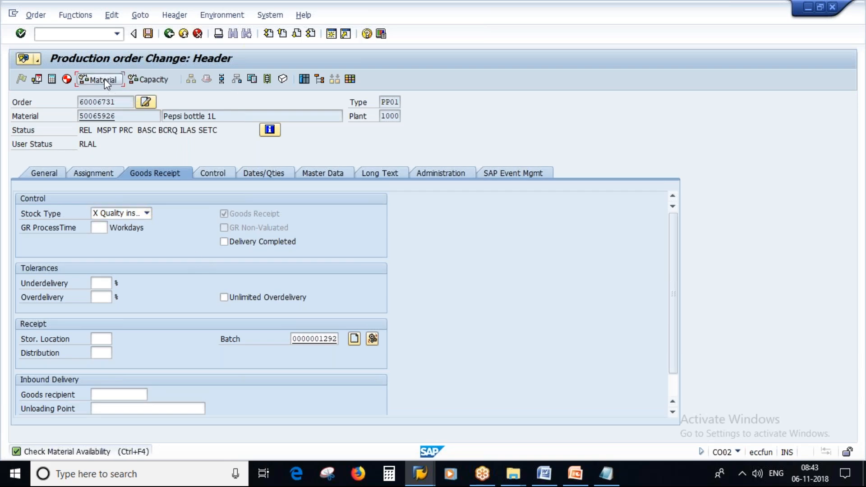
click(252, 219)
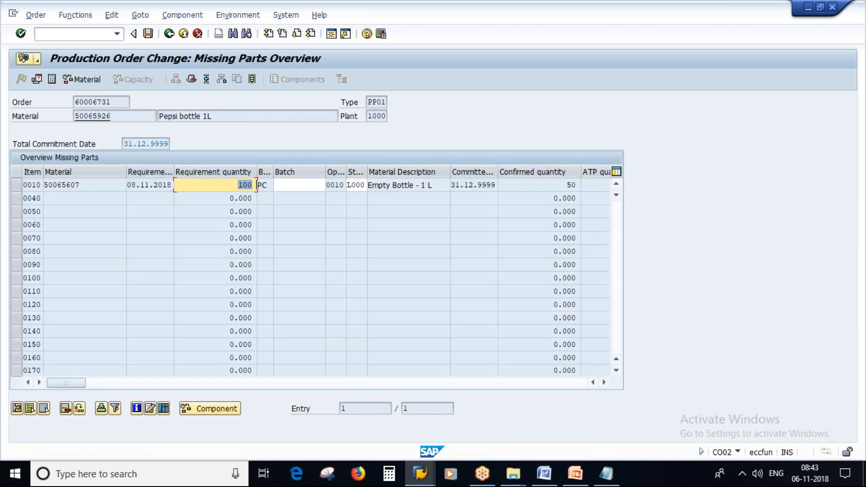
click(89, 185)
key(ctrl+c)
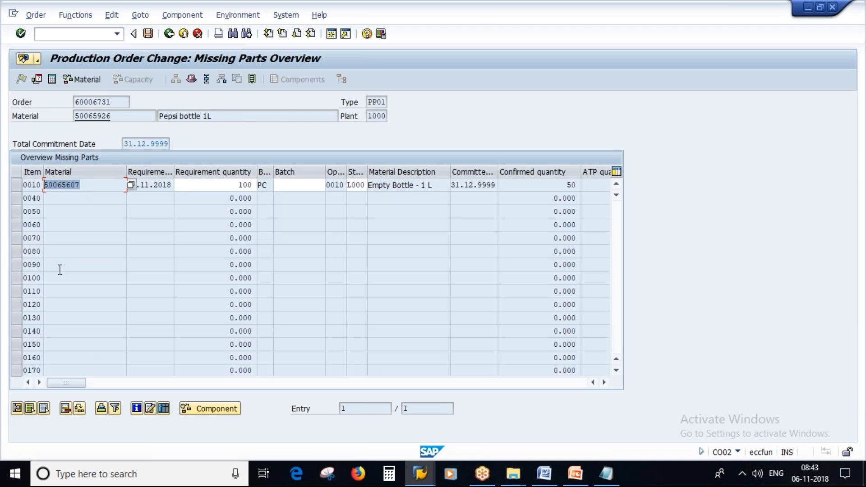
click(60, 270)
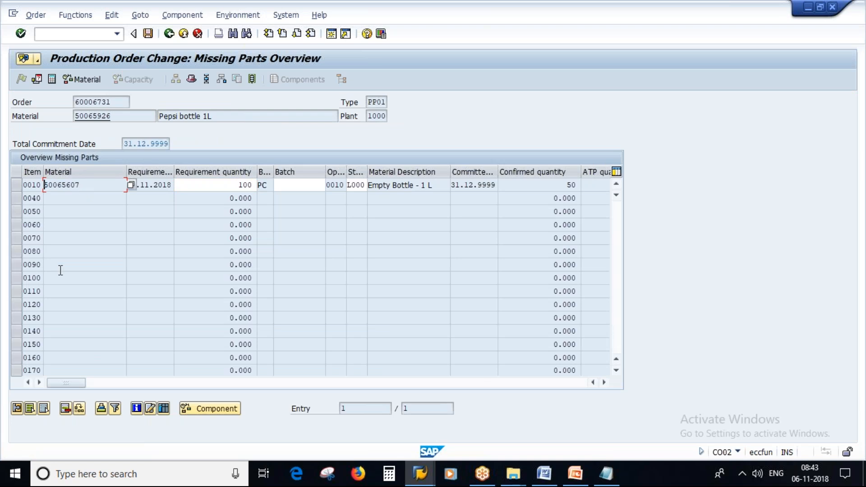
click(147, 33)
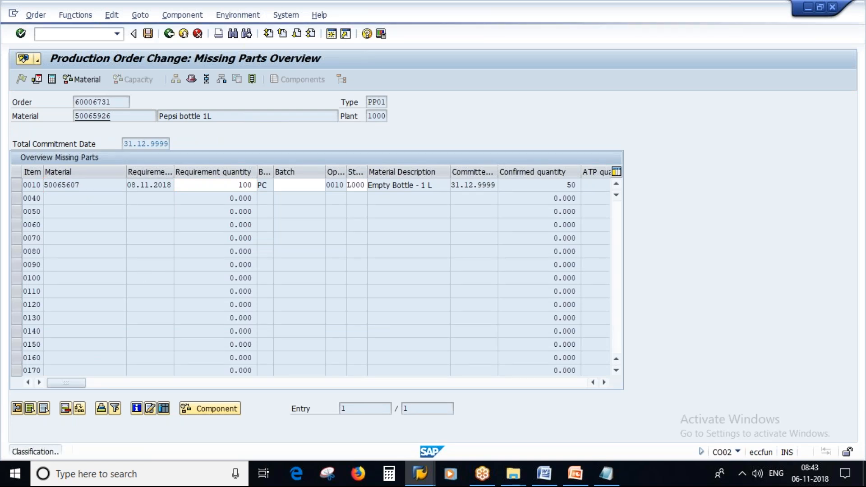
Step: Leave the reservation display and start transaction MB1C with movement type 561 and storage location L000
click(420, 474)
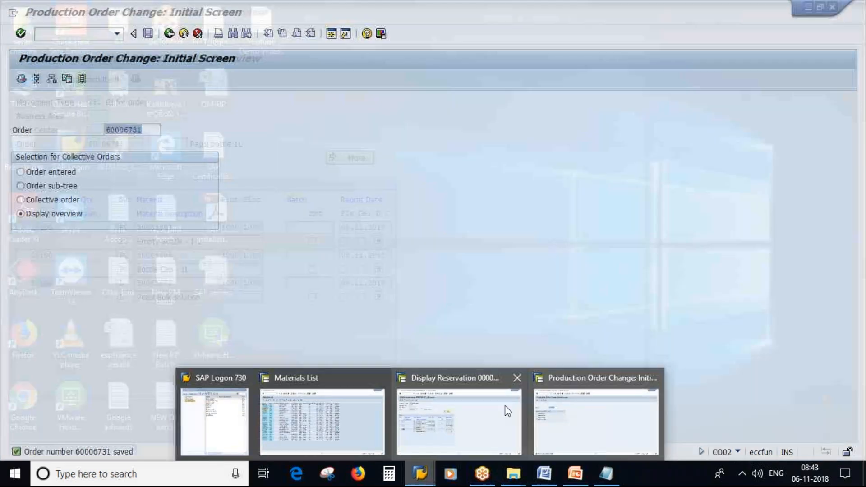
click(507, 410)
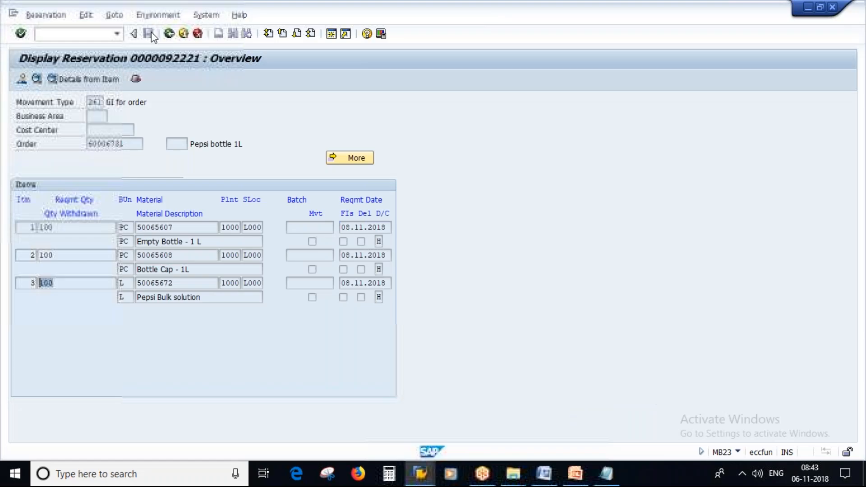
click(170, 33)
click(169, 33)
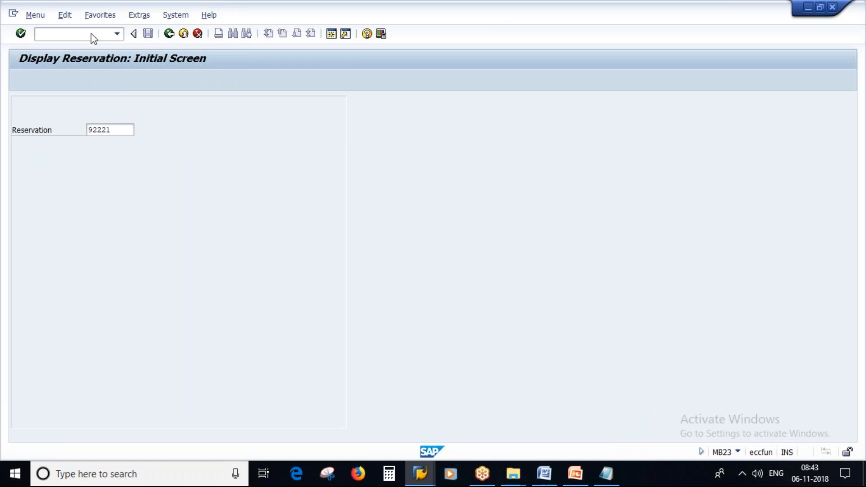
click(91, 35)
text(MB1C)
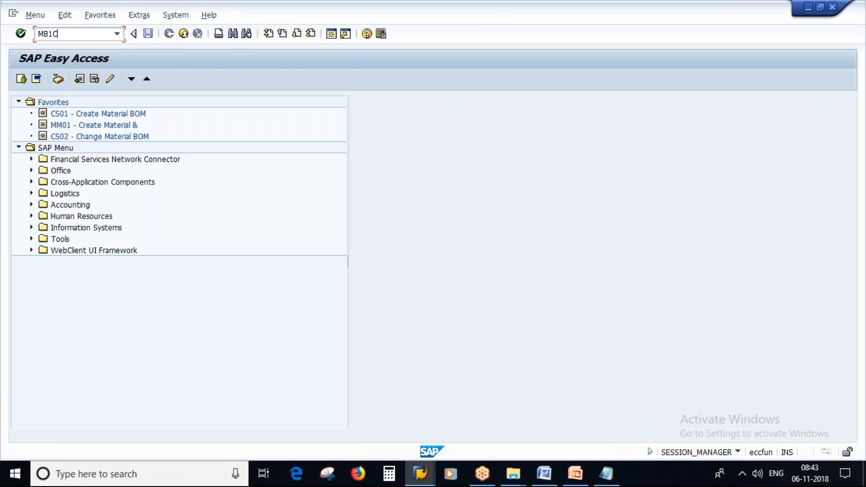
key(Return)
text(561)
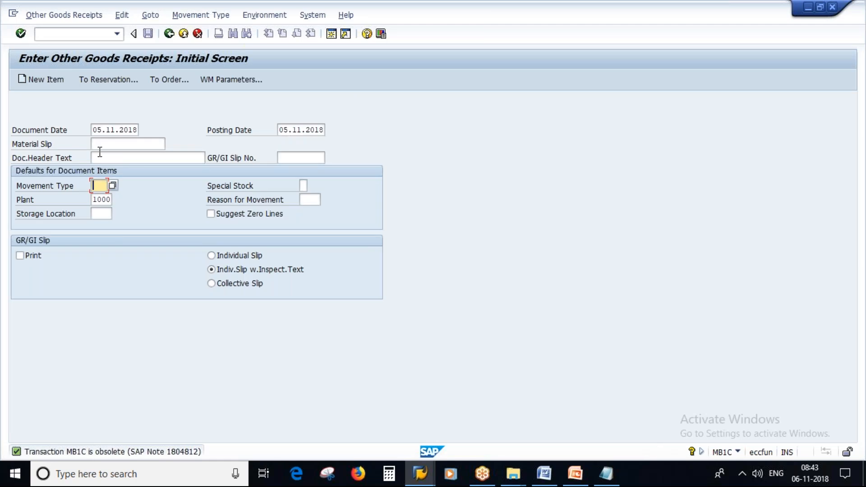
click(100, 214)
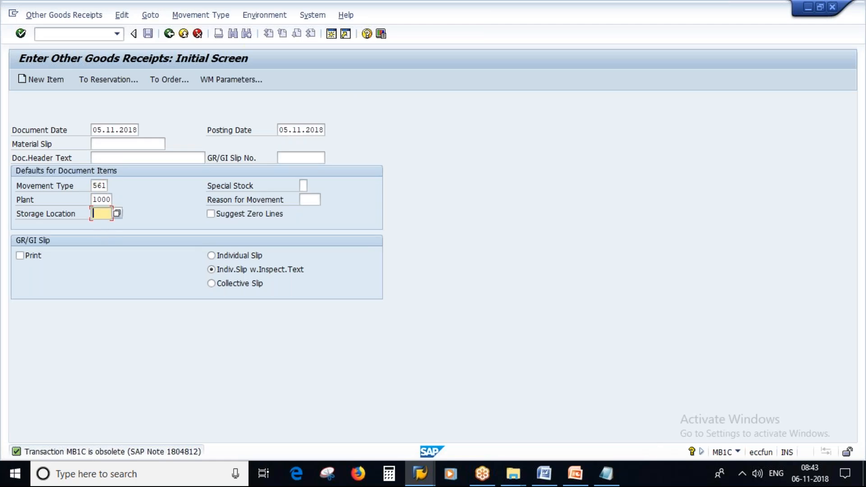
key(Return)
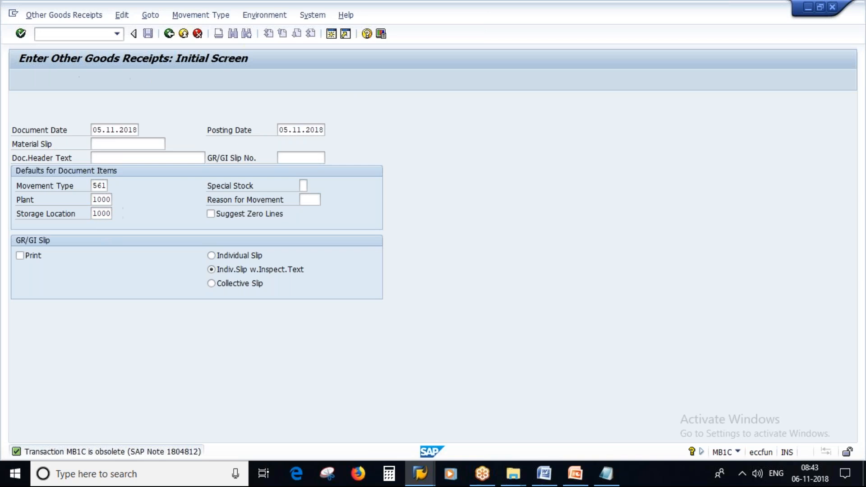
Step: Enter 10000 of material 50065607 in the first item, accept automatic batch number allocation and post the goods receipt
key(ctrl+v)
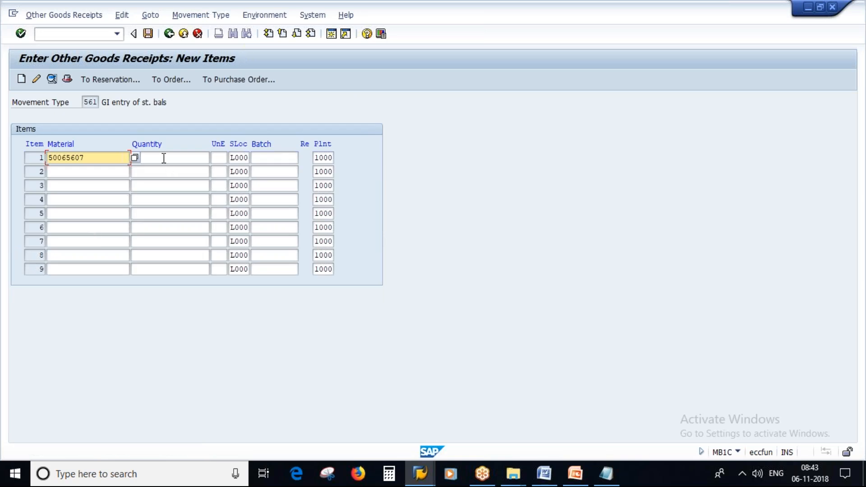
click(160, 159)
text(10000)
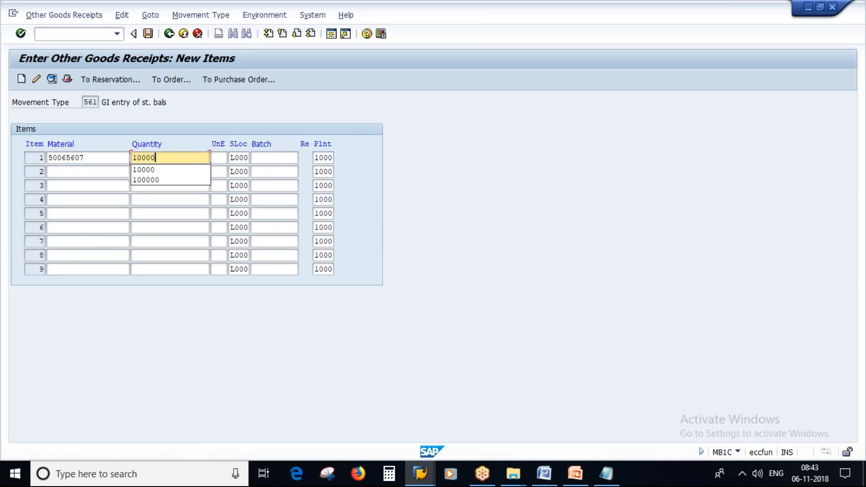
key(Return)
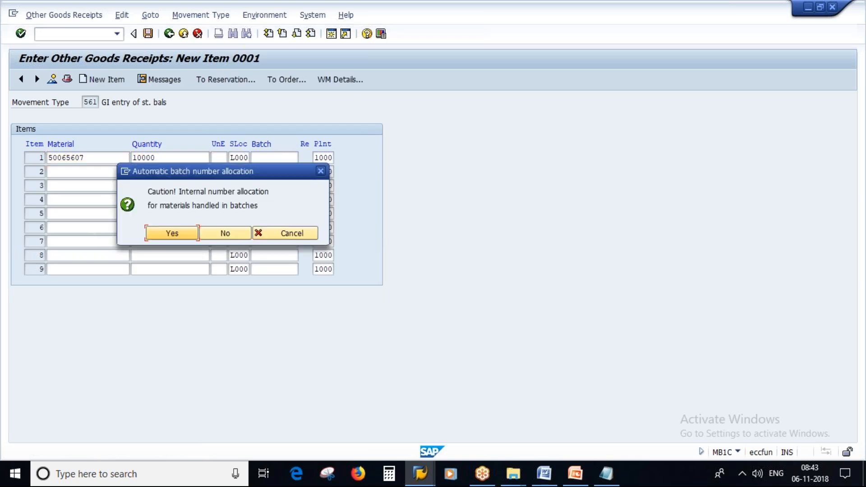
click(172, 236)
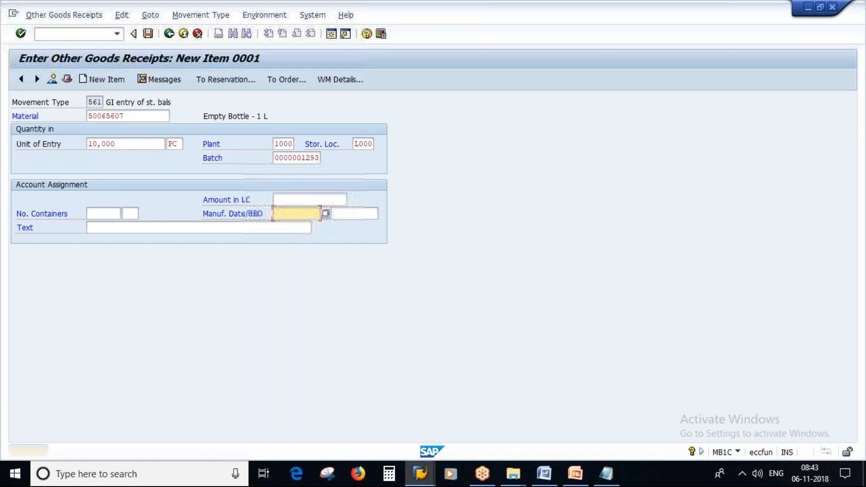
click(148, 35)
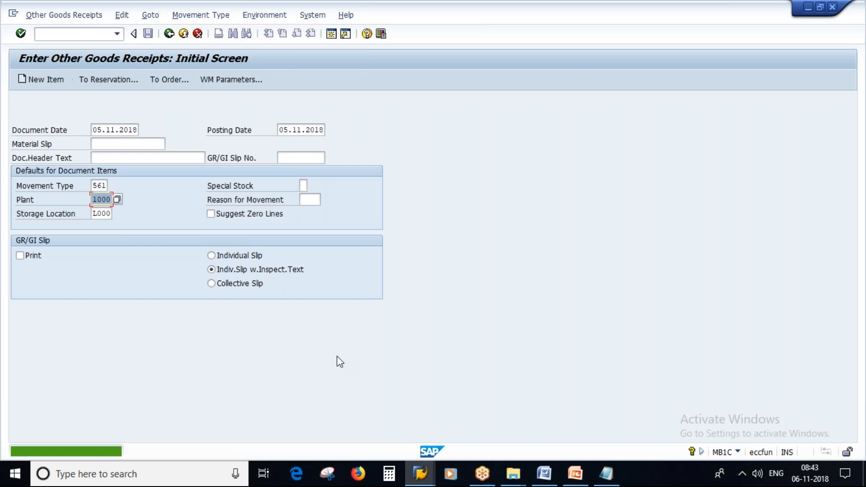
Step: Reopen the production order in change mode, recheck its material availability, save the order and exit the transaction
mouse_move(422, 477)
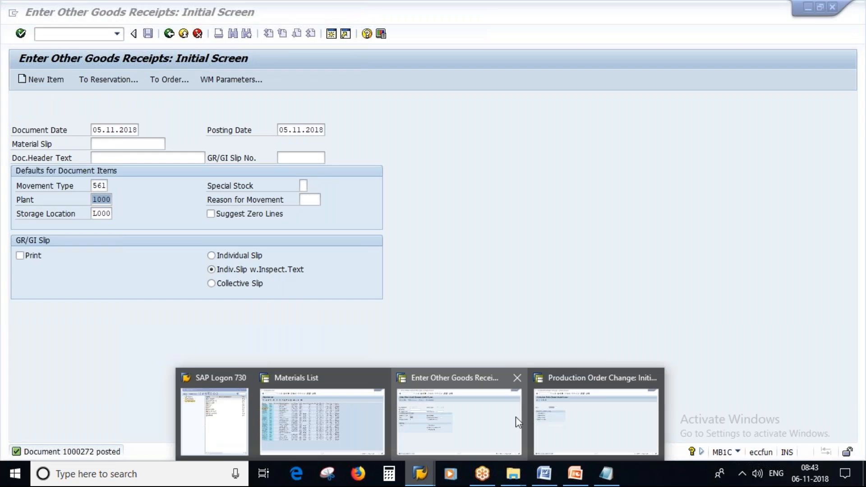
click(586, 417)
key(Return)
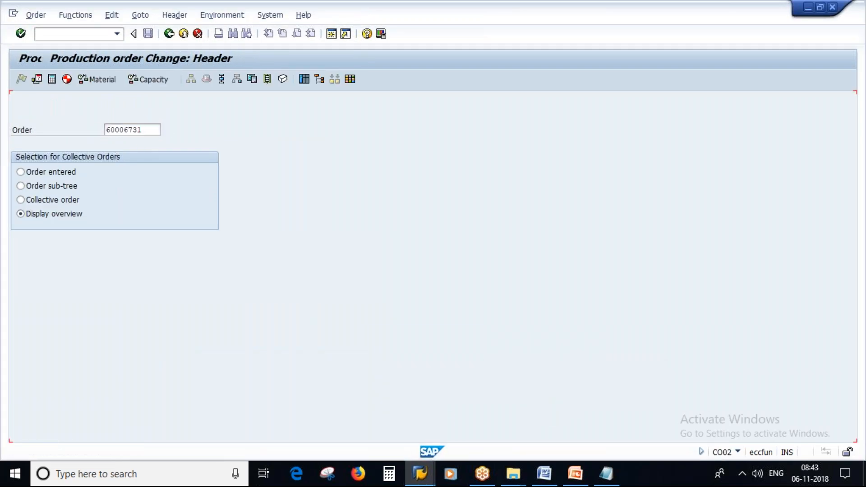
click(103, 79)
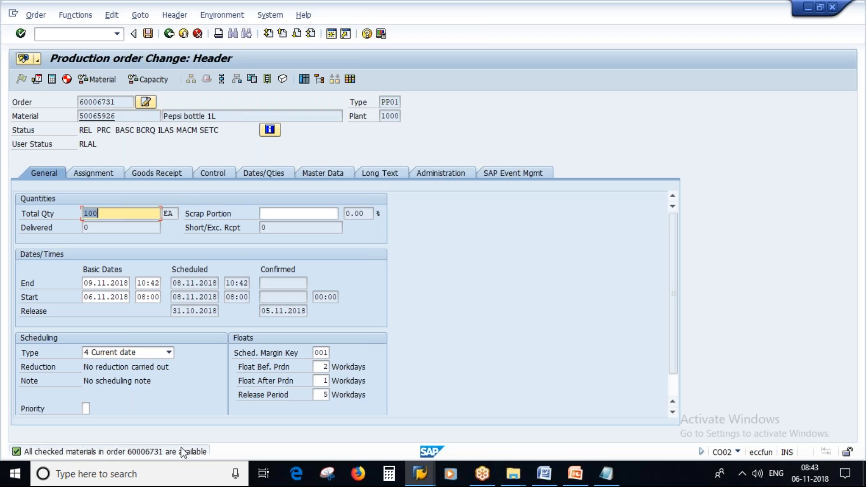
click(147, 34)
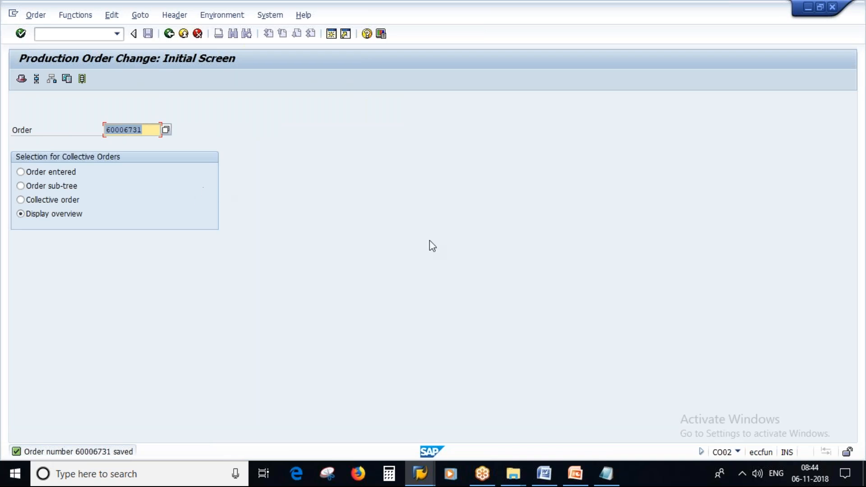
click(169, 34)
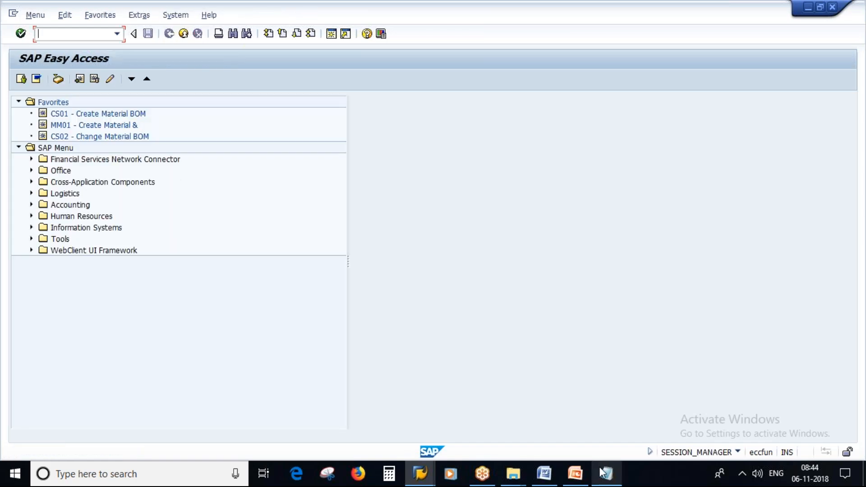
Step: In the Notepad notes, add "MIGO, MB31,confirmation (backflush)" on a new line under "Goods Issue for Production order -"
click(601, 471)
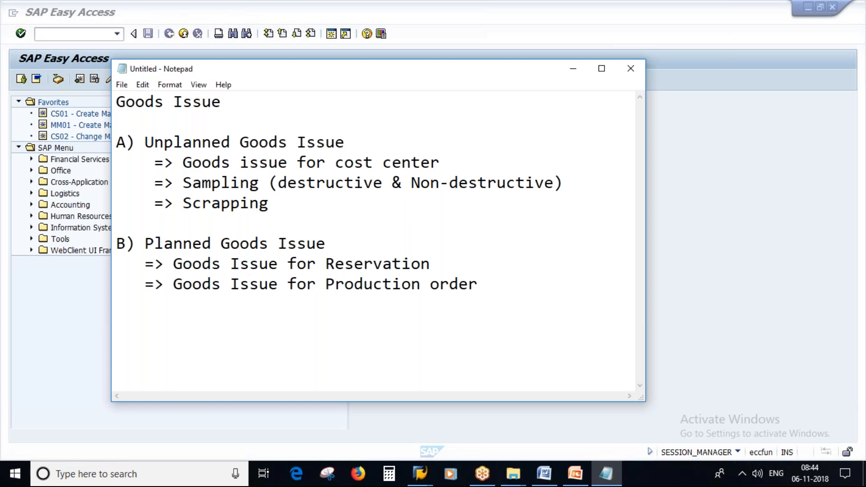
key(Caps_Lock)
text(MIG)
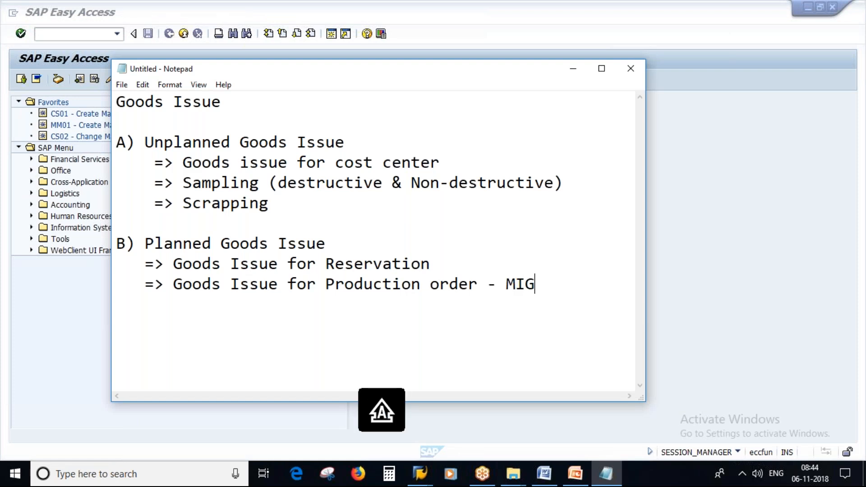
text(O, MB31,)
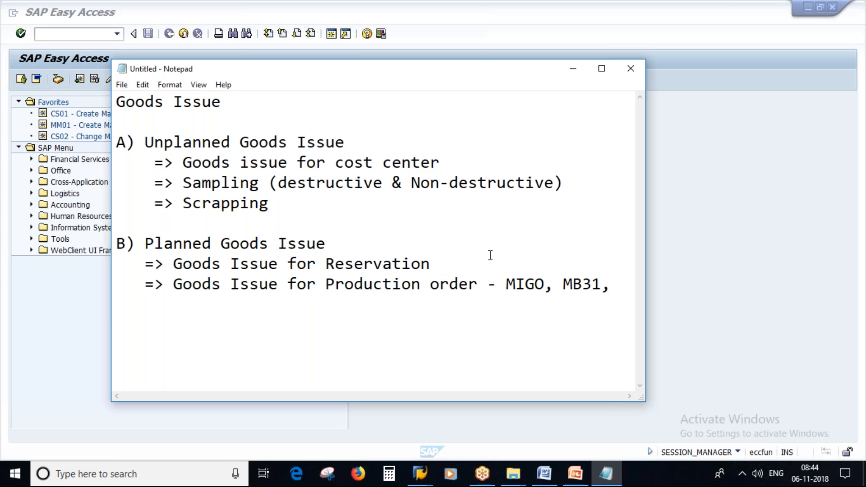
click(506, 285)
key(Return)
text(MIGO, MB31,)
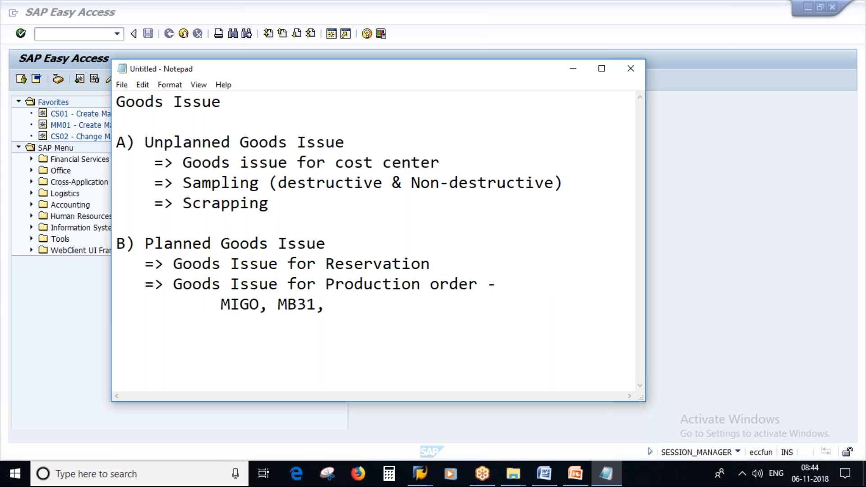
text(confirmation (back)
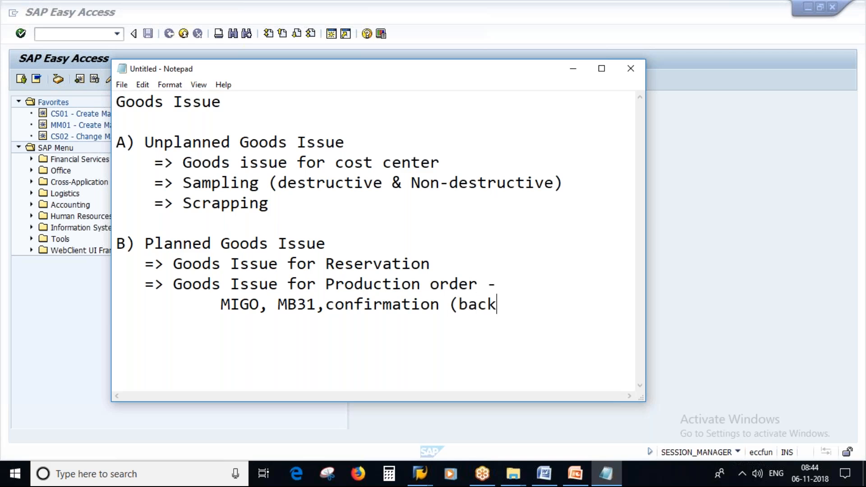
text(flush))
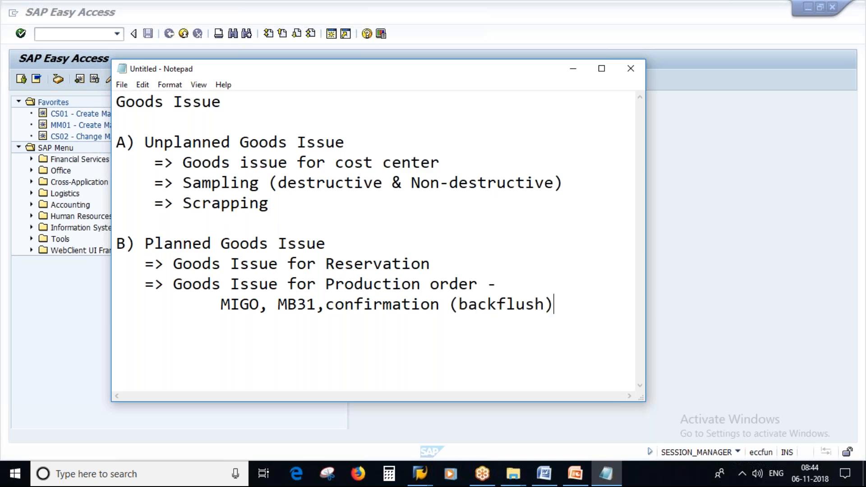
drag(221, 306, 260, 306)
click(260, 335)
Step: Switch back to SAP, start transaction CO03, copy the production order number and return to the start screen
click(420, 473)
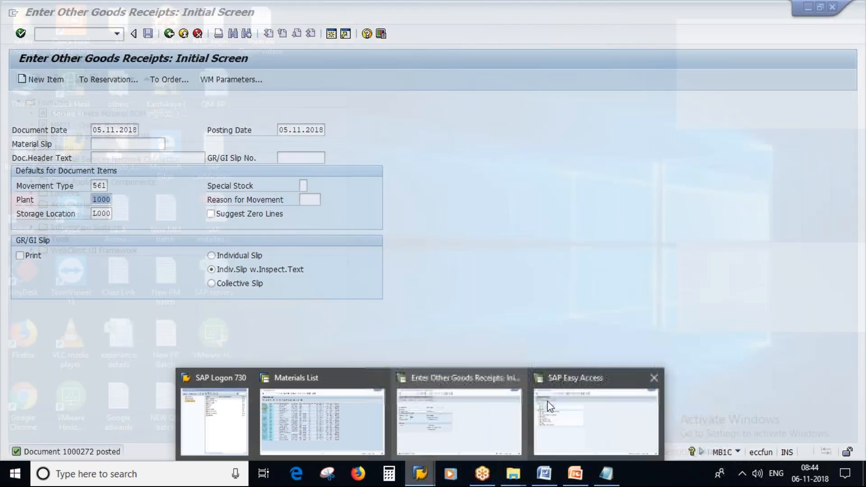
click(536, 408)
text(co03)
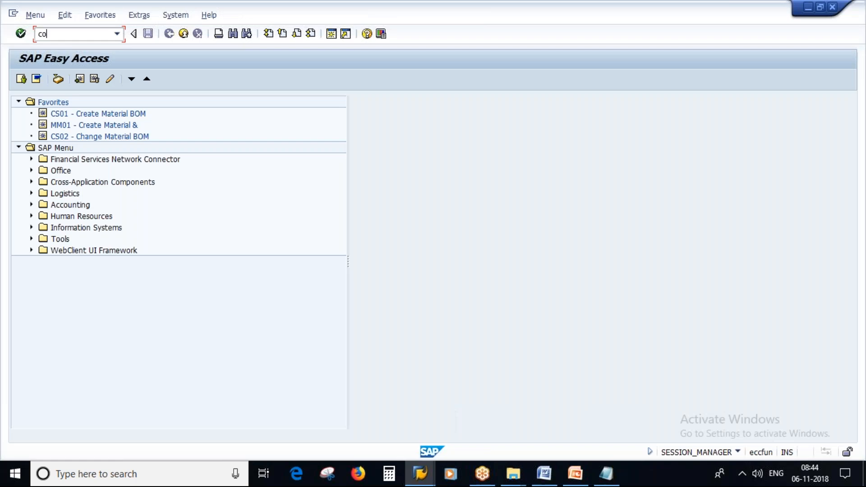
drag(150, 130, 83, 128)
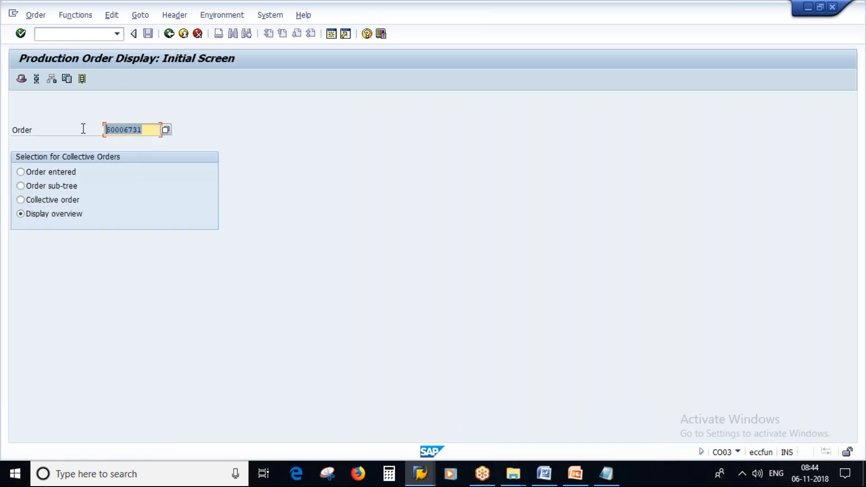
click(168, 33)
Step: Start transaction MIGO and set it to A07 Goods Issue with reference R08 Order
text(migo)
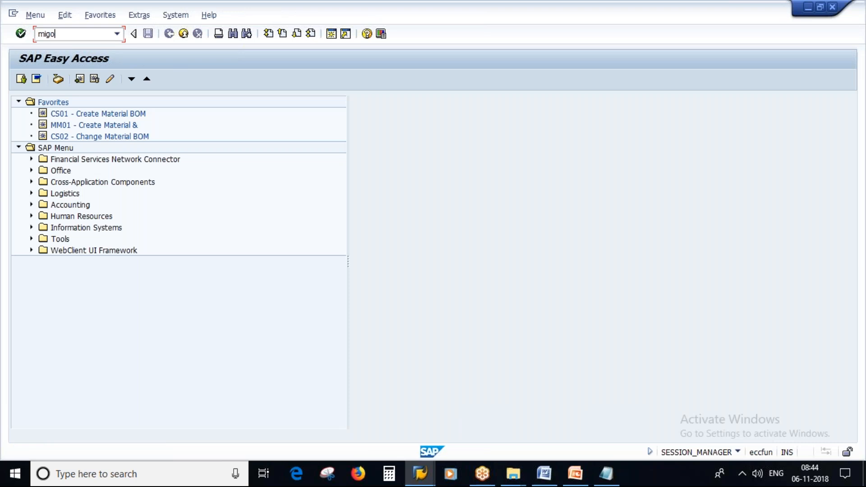
key(Return)
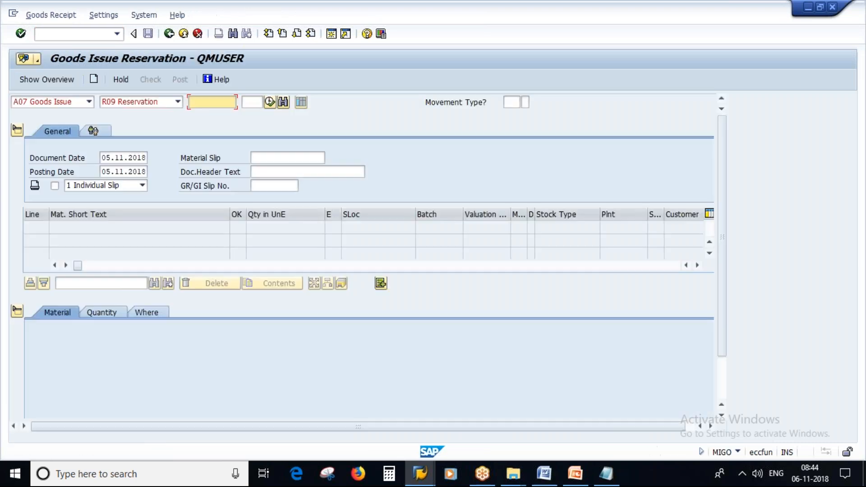
click(88, 104)
key(Return)
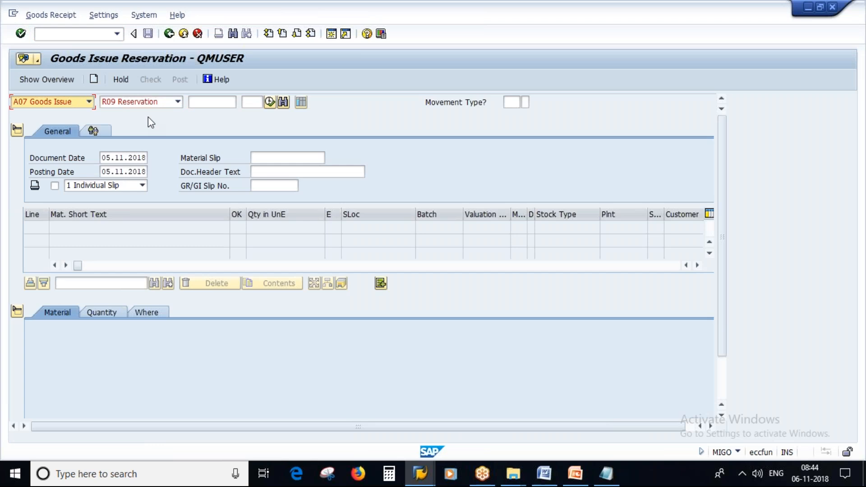
click(178, 102)
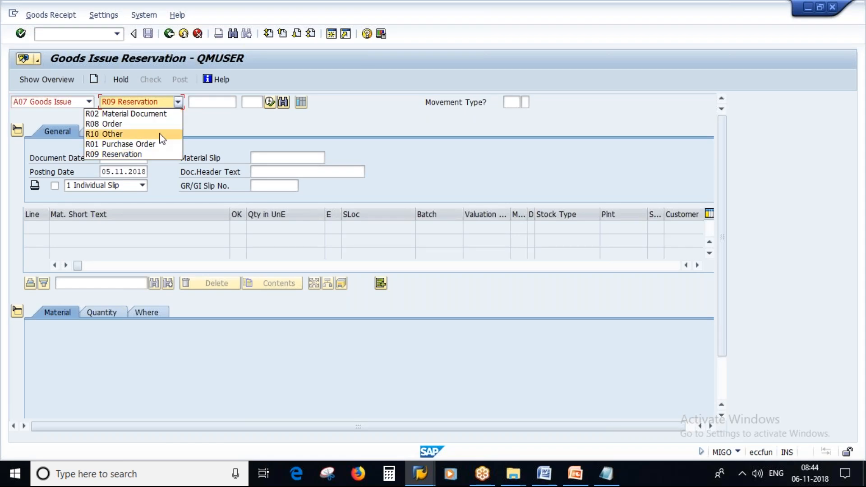
click(129, 125)
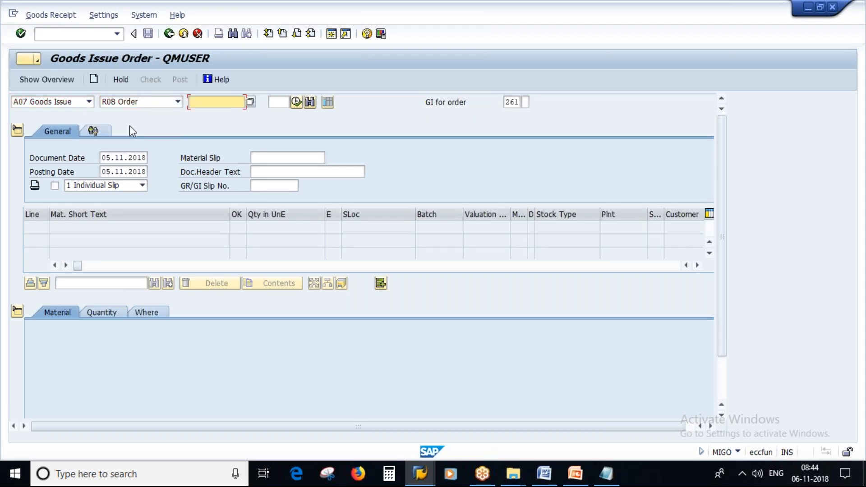
Step: Try to load the production order's items for a goods issue with movement type 261, and switch to the Notepad notes
drag(505, 103, 533, 103)
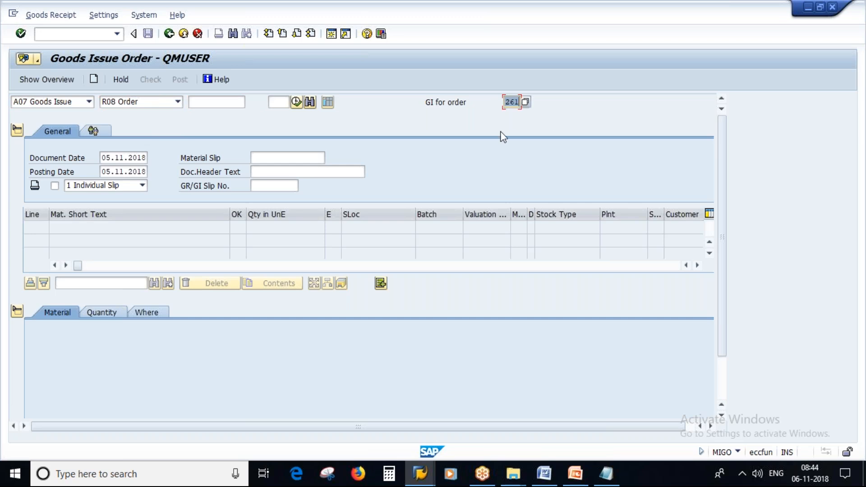
click(210, 102)
text(60006731)
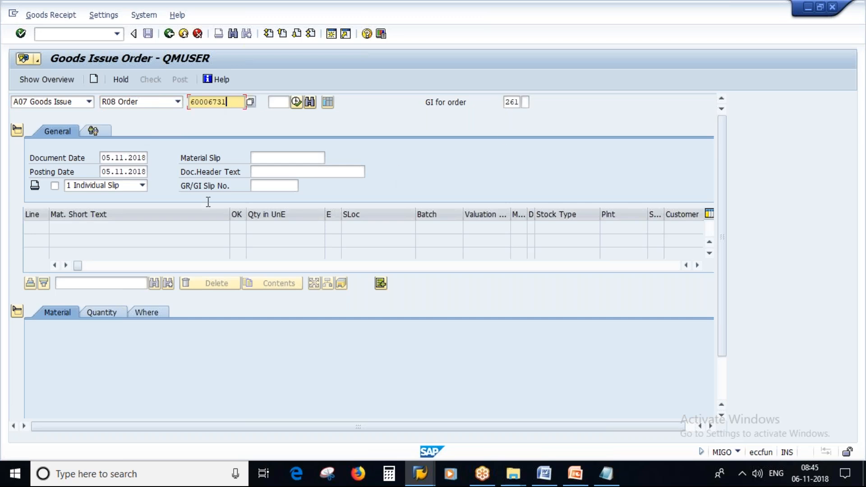
key(Return)
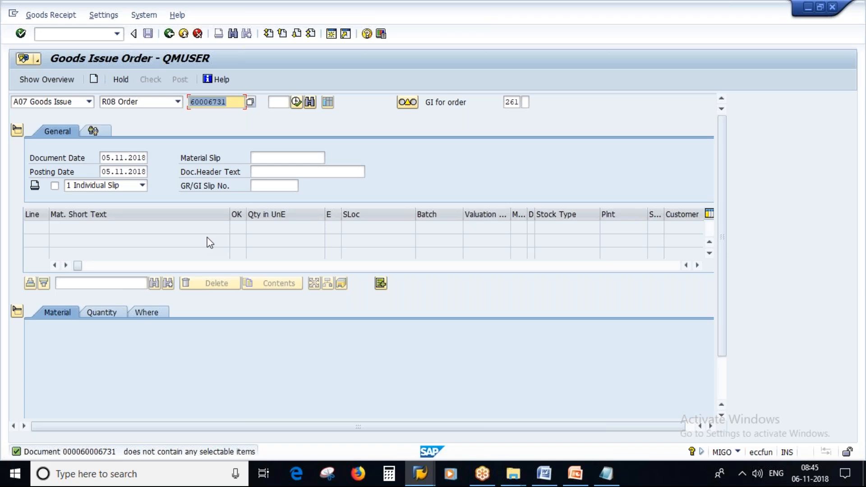
key(alt+Tab)
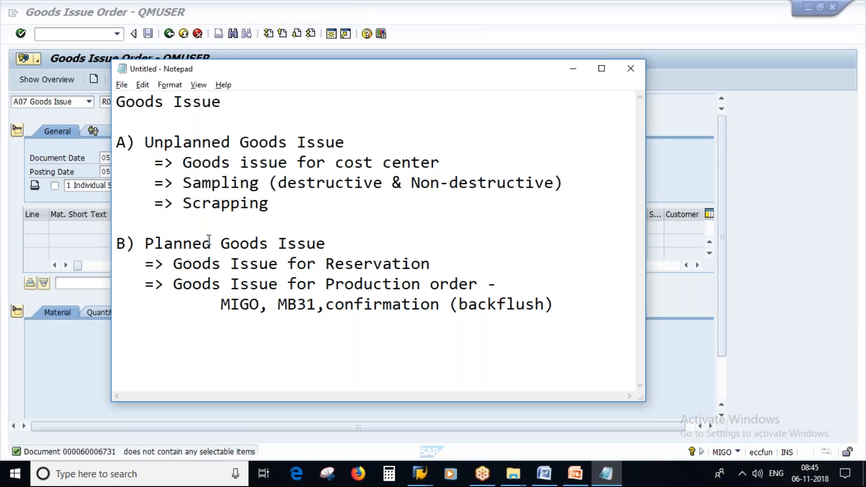
Step: Switch back to SAP, open the production order's component overview with transaction CO02 and save the order
key(alt+Tab)
click(60, 36)
text(/nco)
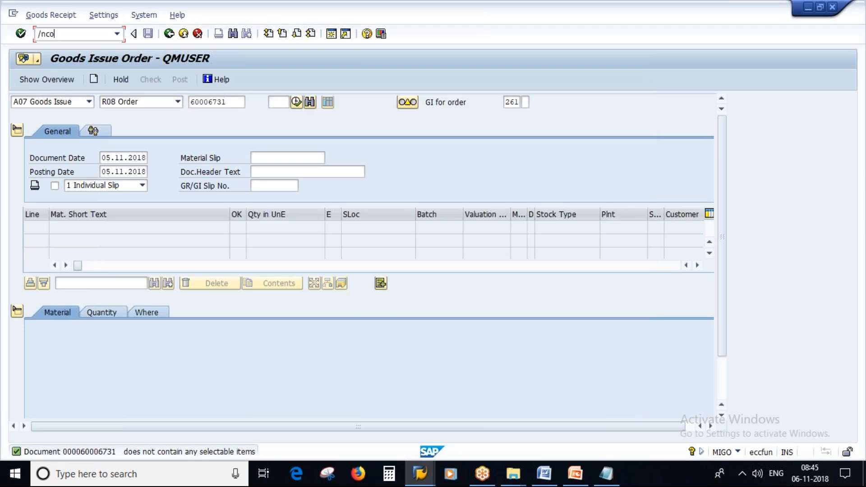
text(02)
key(Return)
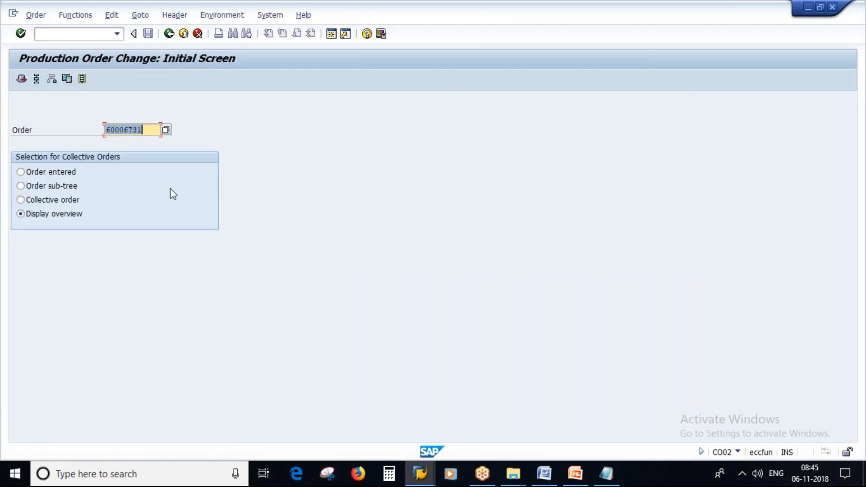
key(Return)
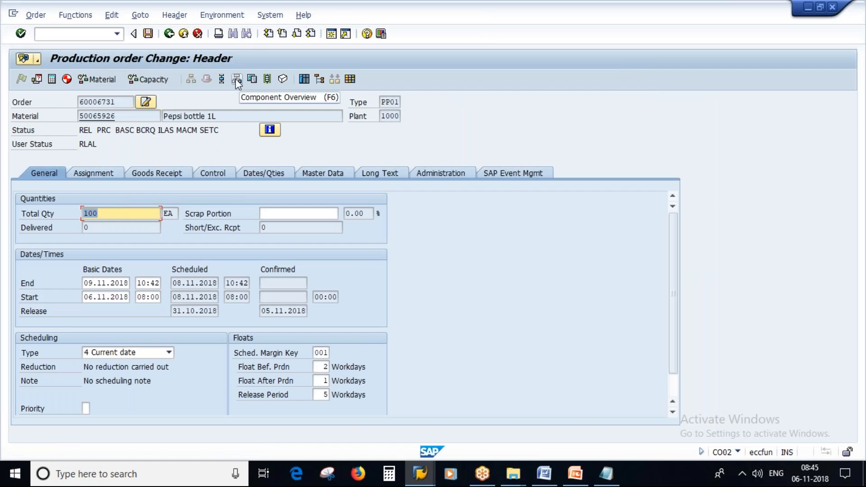
click(237, 79)
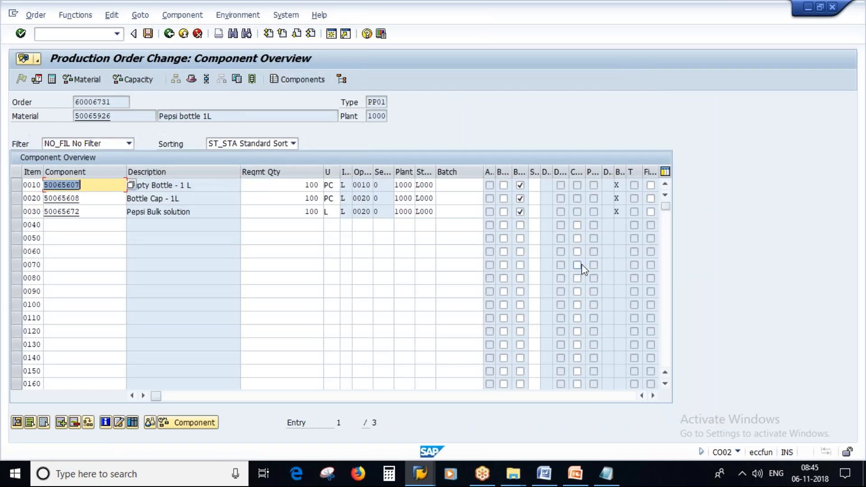
click(147, 34)
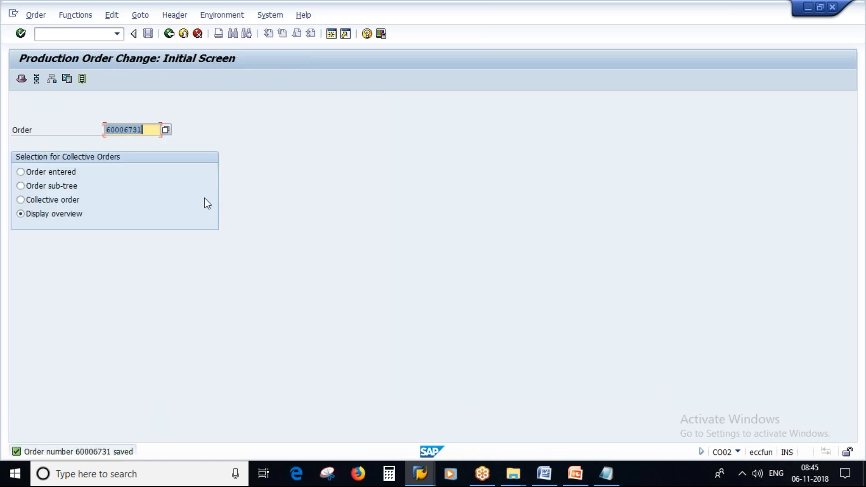
Step: Return to the SAP Easy Access start screen and start transaction MIGO
key(alt+Tab)
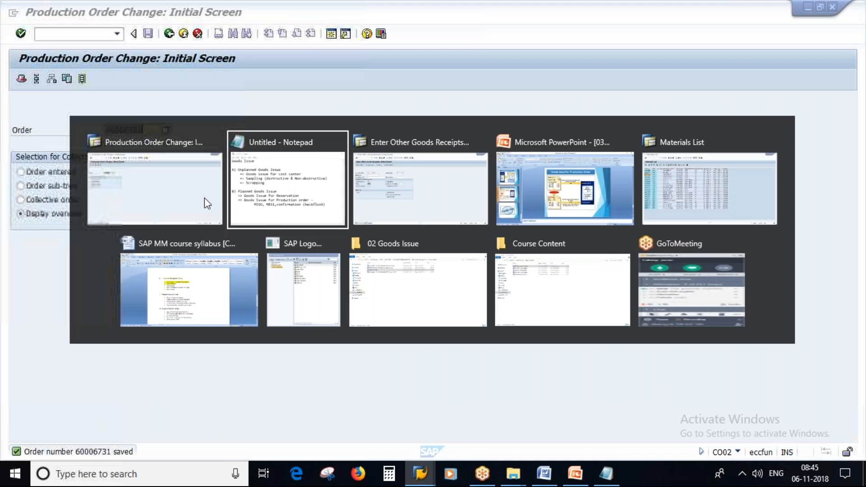
click(169, 34)
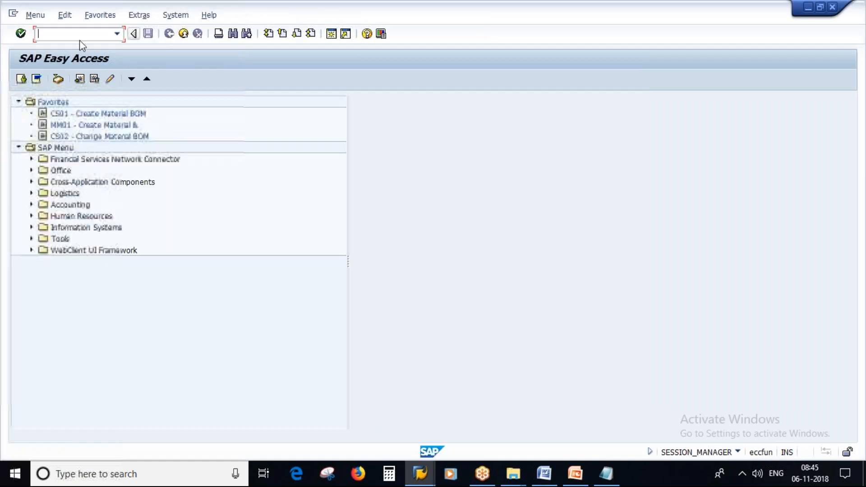
text(ml)
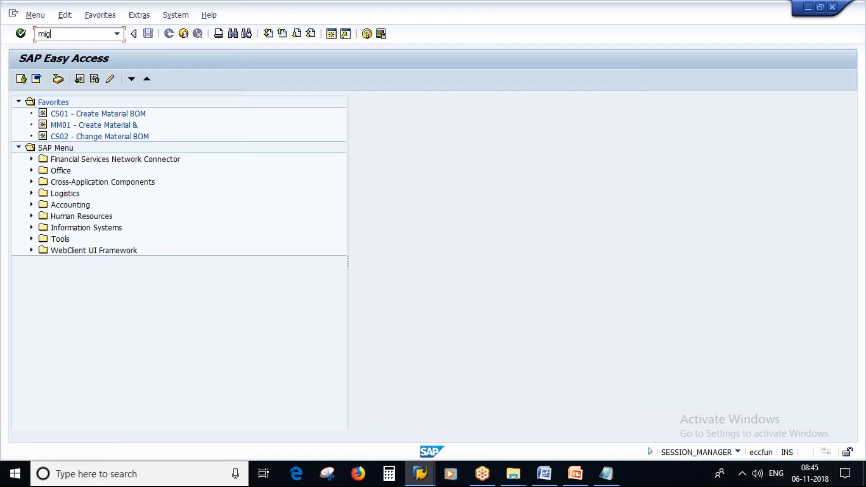
text(go)
key(Return)
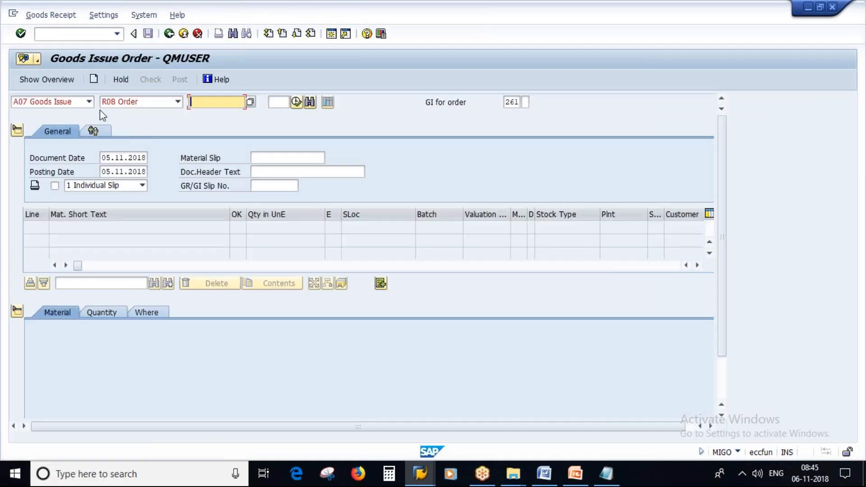
Step: Load the production order's components with A07 Goods Issue against R08 Order, movement type 261, and collapse the item details
click(89, 102)
click(91, 112)
click(178, 102)
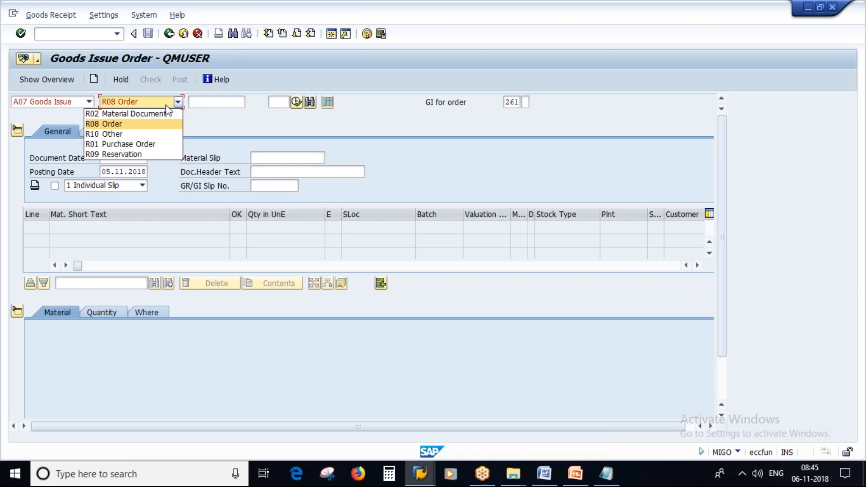
click(117, 124)
click(194, 101)
text(60006731)
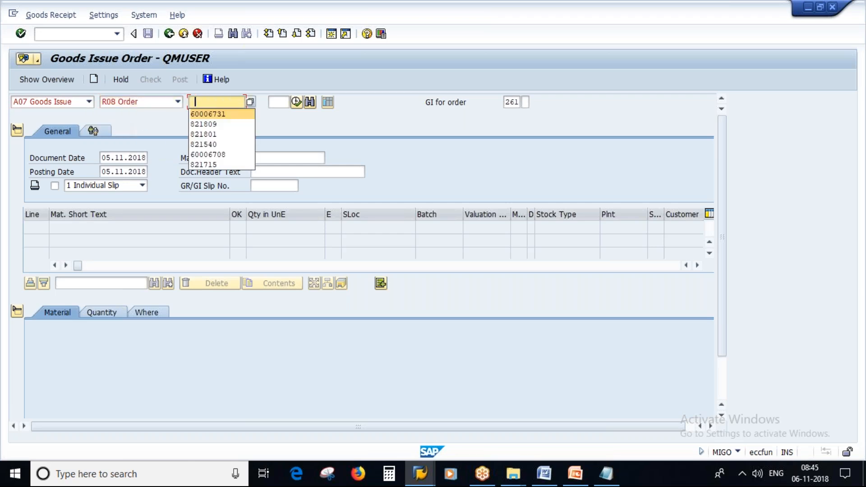
key(Return)
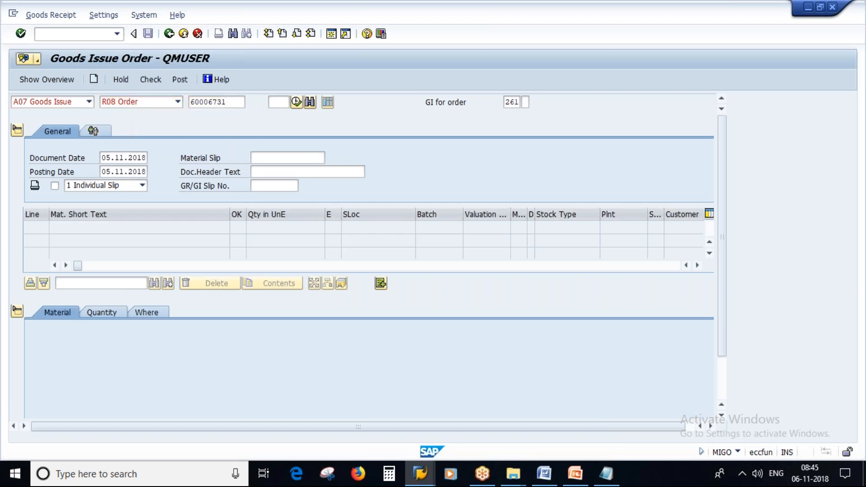
click(16, 310)
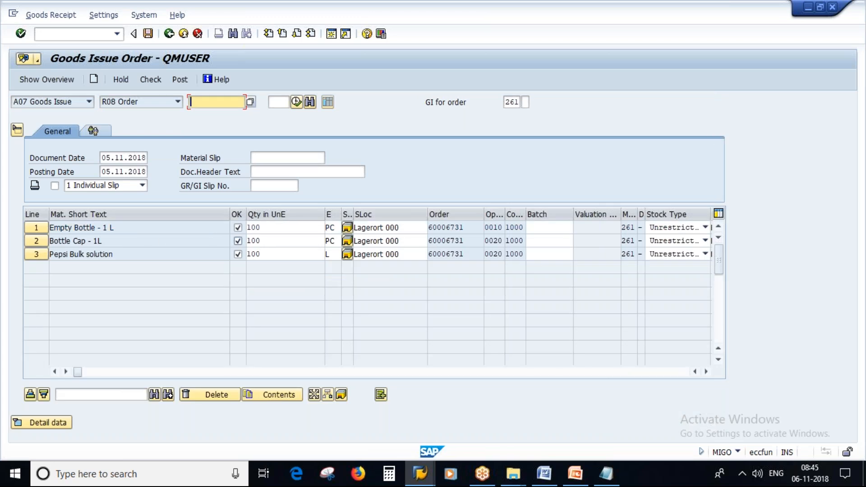
click(551, 227)
click(539, 240)
click(540, 254)
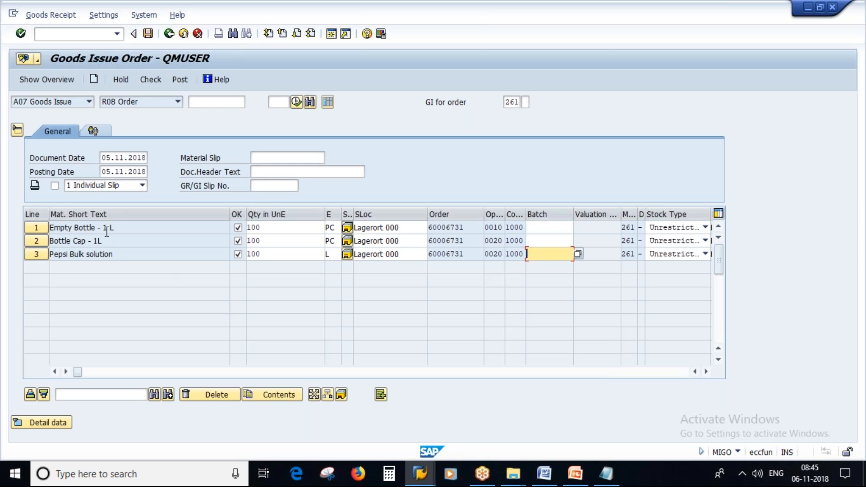
Step: Try to display the production BOM of Empty Bottle - 1 L for plant 1000 with transaction CS03 in the other session
click(421, 478)
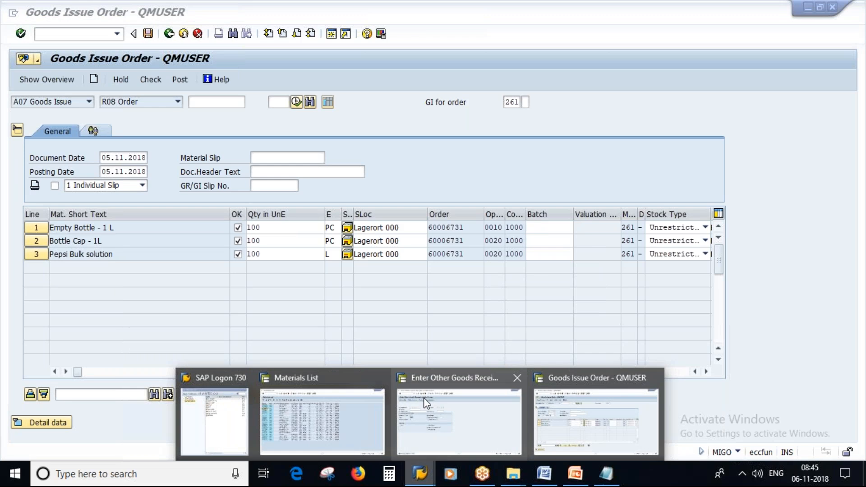
click(459, 412)
click(168, 35)
text(cs03)
key(Return)
key(Tab)
key(Tab)
key(Return)
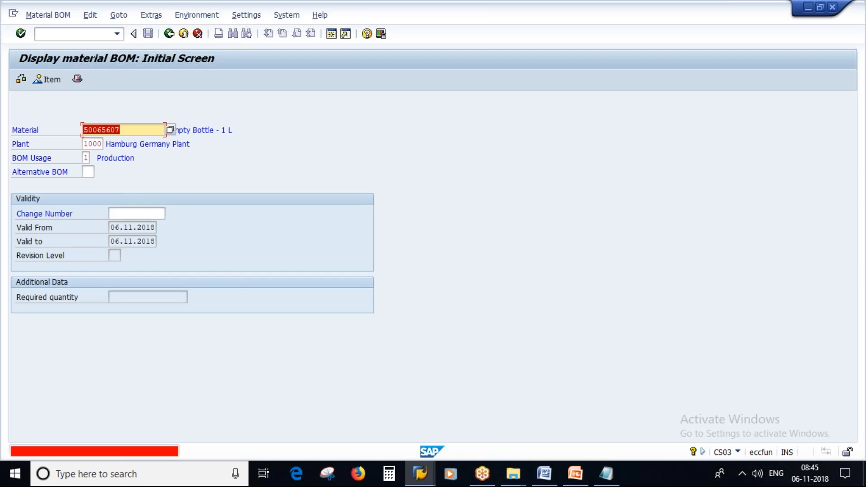
Step: Return to the goods issue, copy the material number of Empty Bottle - 1 L from its item details and switch to the other session
key(alt+Tab)
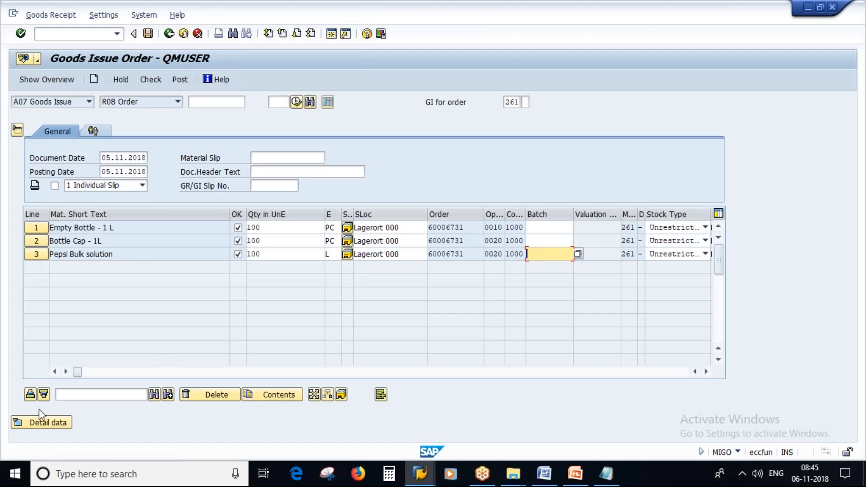
click(36, 228)
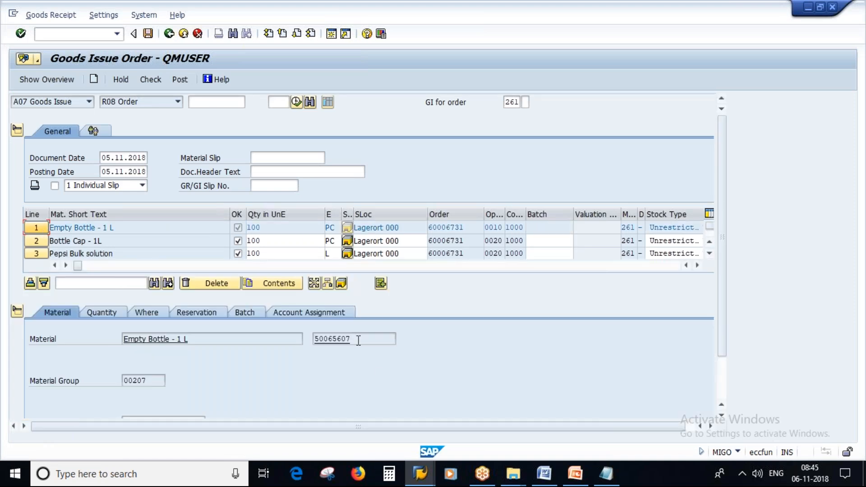
drag(358, 340, 274, 340)
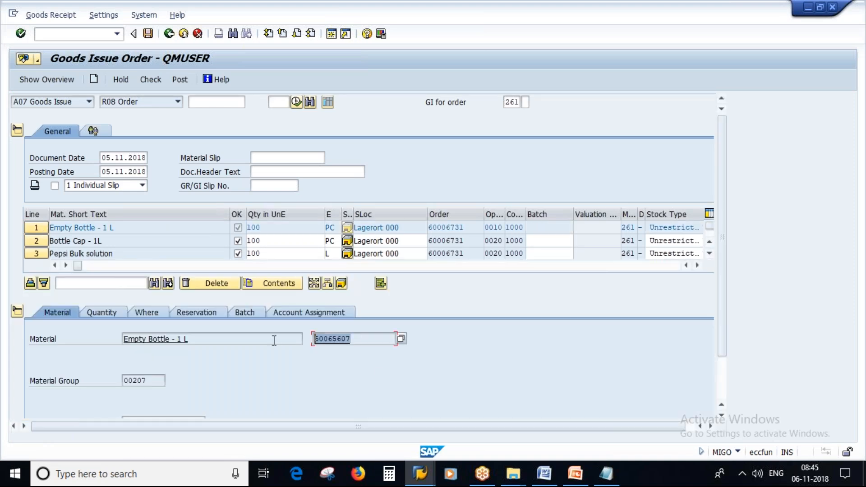
click(418, 474)
click(395, 421)
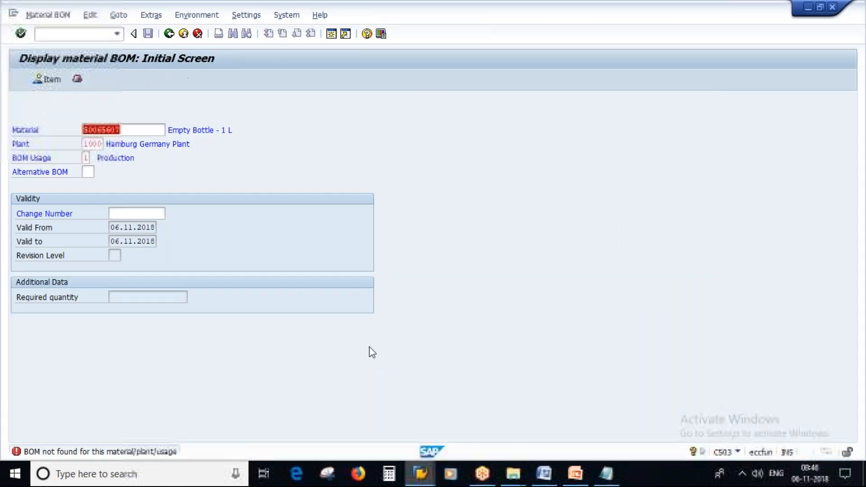
Step: Run transaction MMBE for the Empty Bottle - 1 L at plant 1000 with the storage location cleared
click(170, 35)
click(93, 35)
text(mmbe)
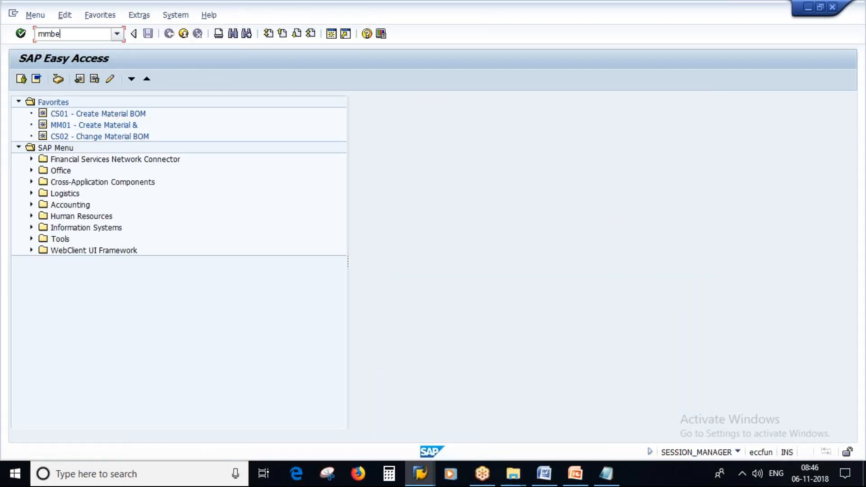
key(Return)
key(Tab)
key(Tab)
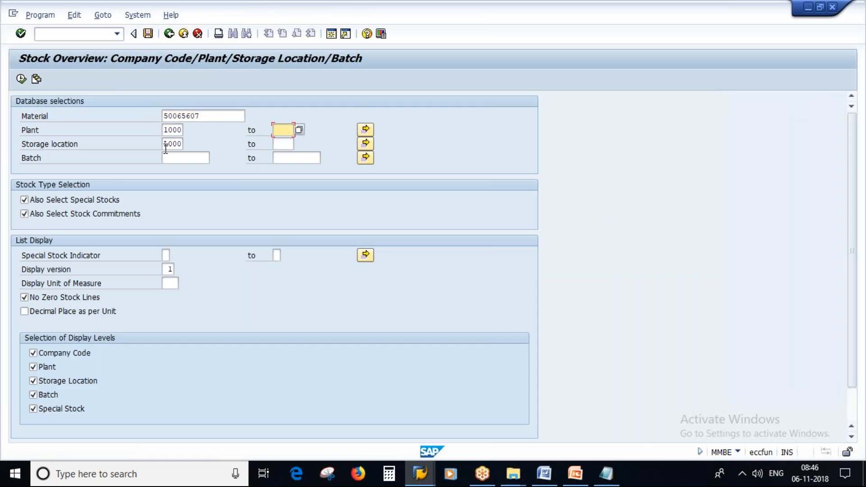
double_click(166, 146)
key(Delete)
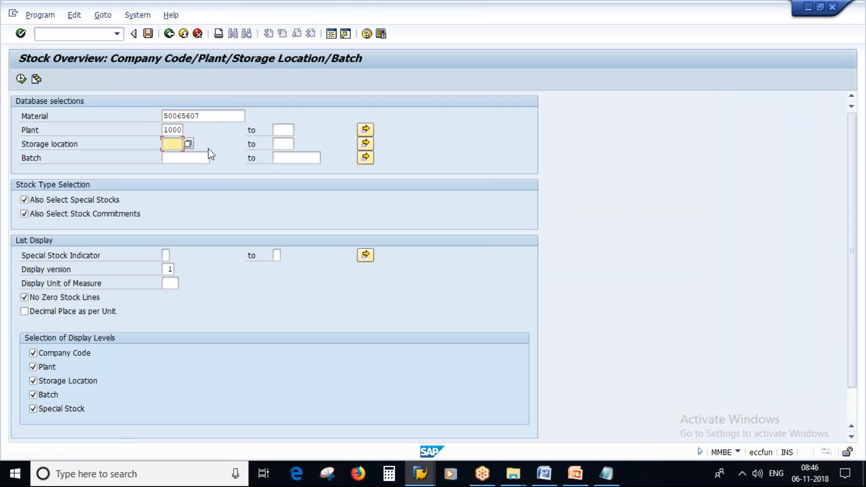
click(21, 80)
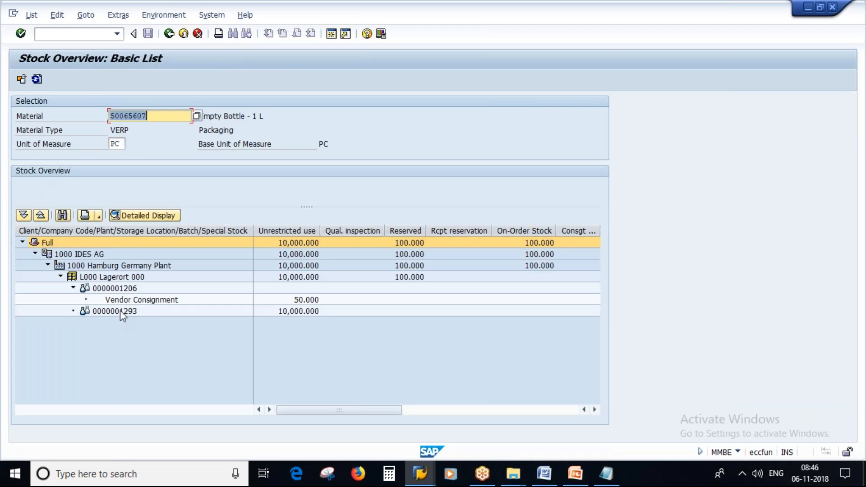
click(120, 310)
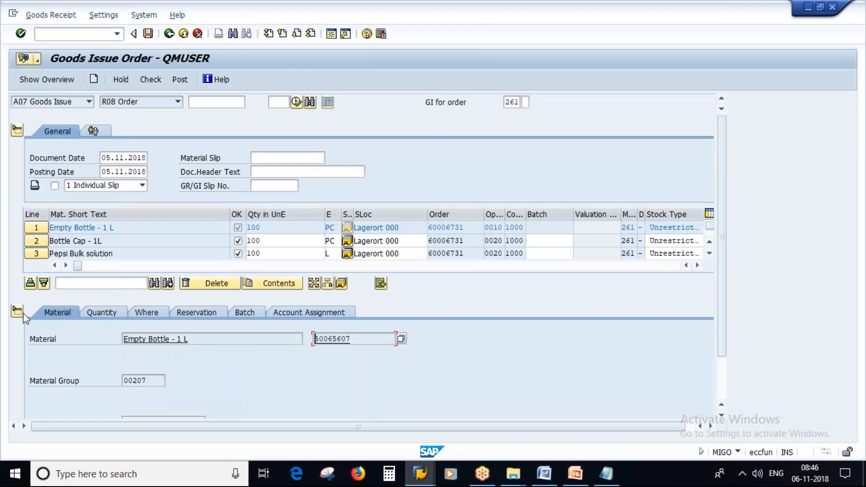
click(542, 227)
key(ctrl+v)
double_click(539, 226)
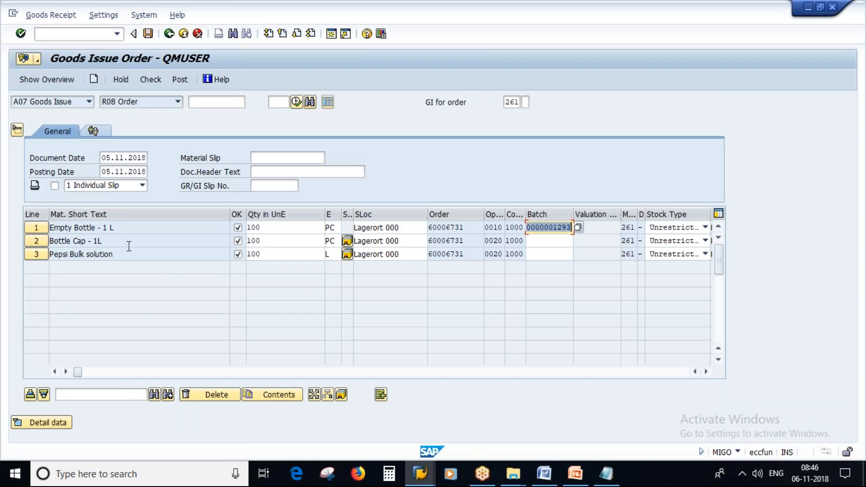
Step: Copy the material number of Bottle Cap - 1L from its MIGO item details and display its stock overview in the other session
click(36, 239)
drag(353, 338, 272, 338)
key(ctrl+c)
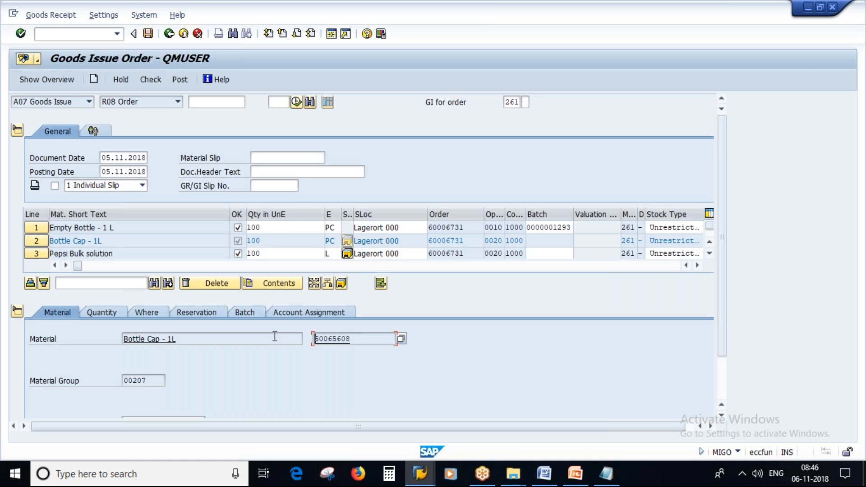
key(alt+Tab)
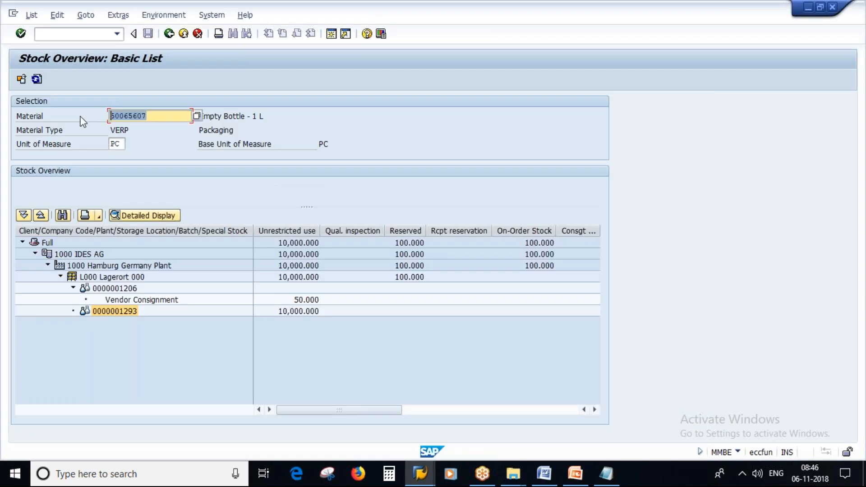
key(ctrl+v)
click(21, 79)
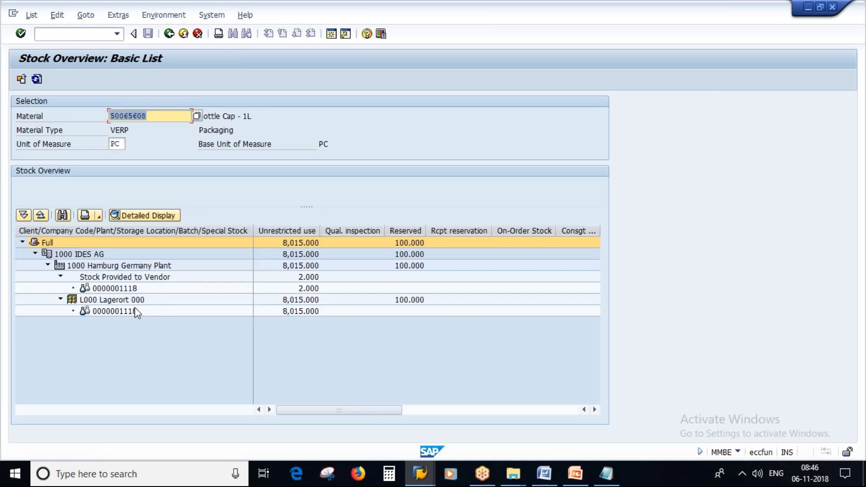
click(114, 312)
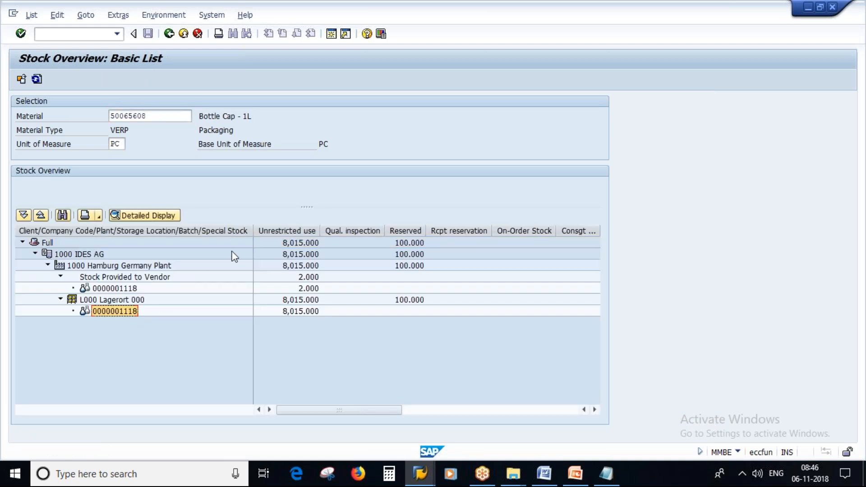
key(F3)
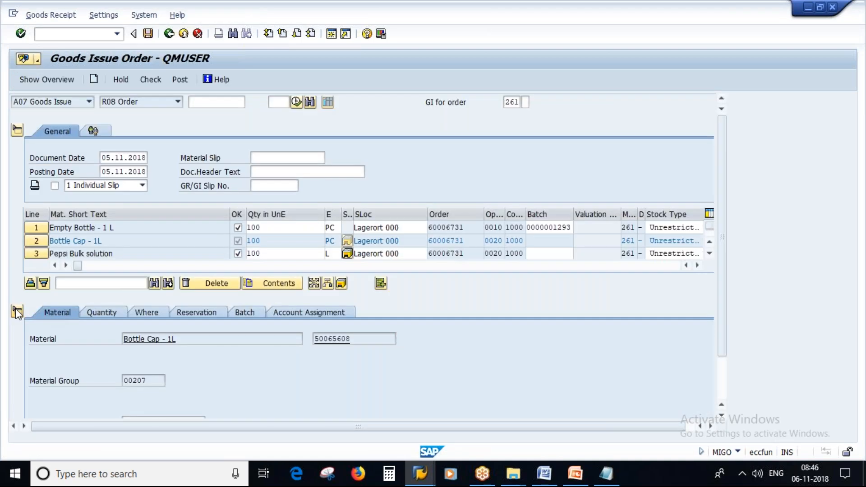
click(544, 240)
key(ctrl+v)
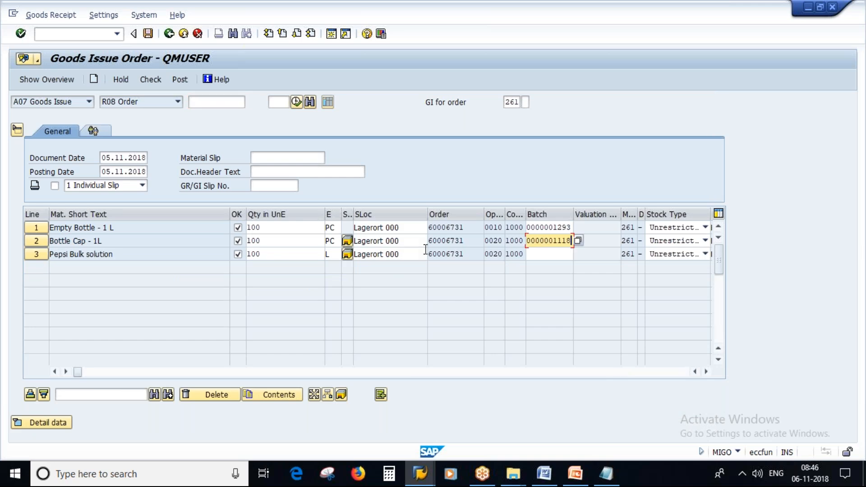
key(Return)
Step: Copy the material number of Pepsi Bulk solution from its MIGO item details and run the stock overview for it
click(38, 254)
drag(356, 338, 282, 336)
key(ctrl+c)
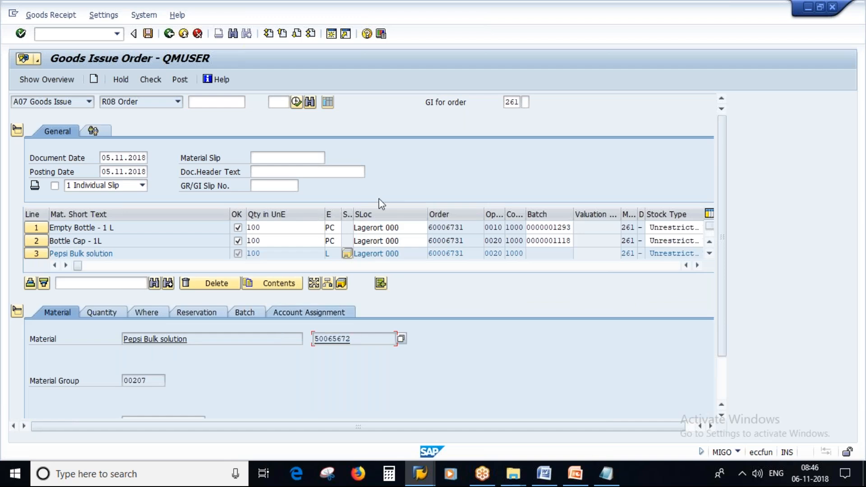
key(alt+Tab)
drag(149, 115, 67, 121)
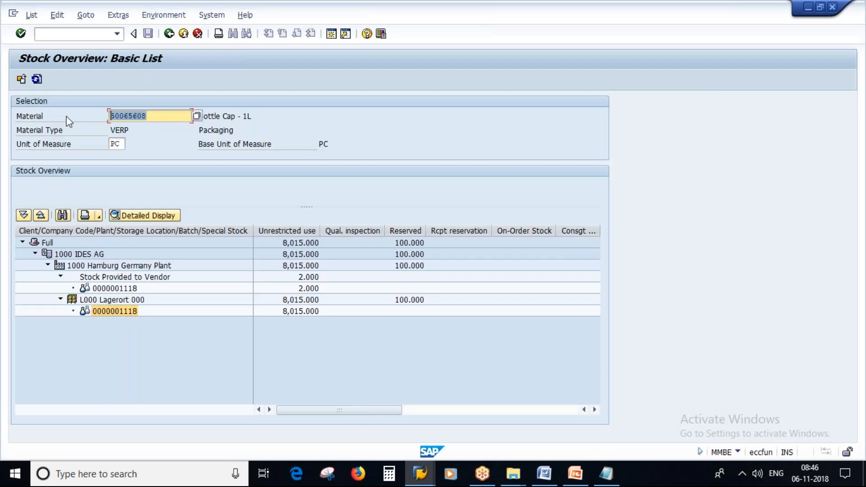
key(ctrl+v)
click(22, 79)
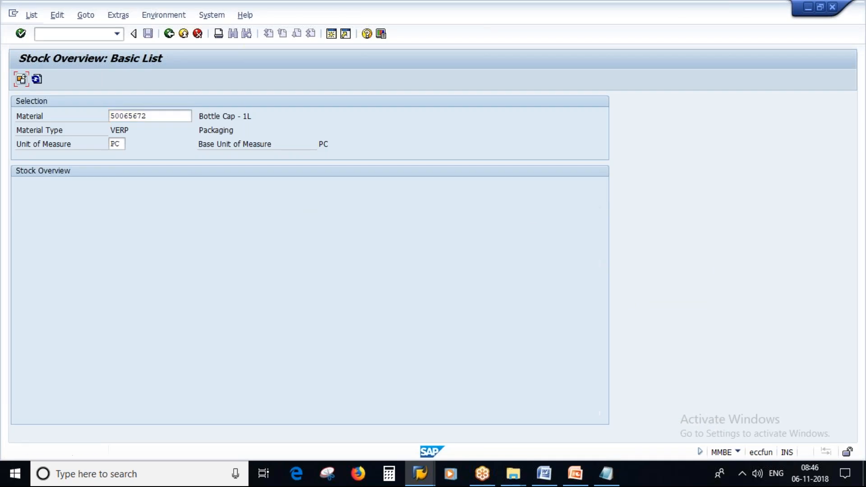
click(122, 288)
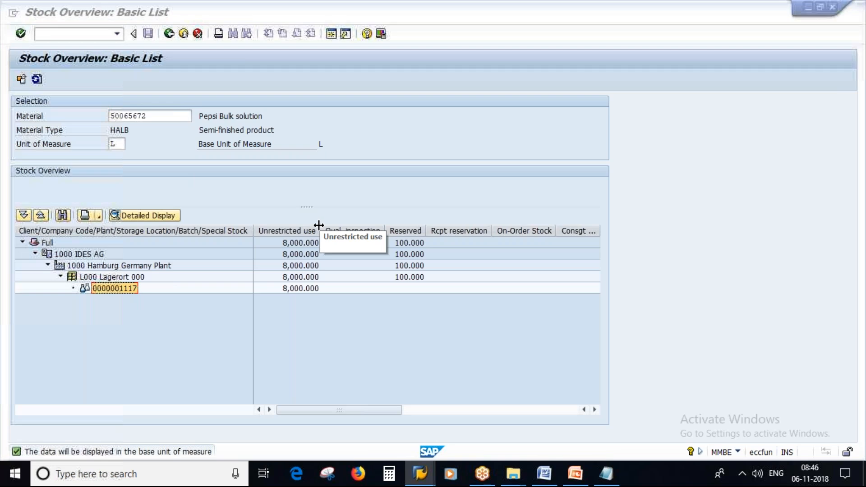
key(alt+Tab)
click(18, 312)
click(552, 255)
key(ctrl+v)
key(Return)
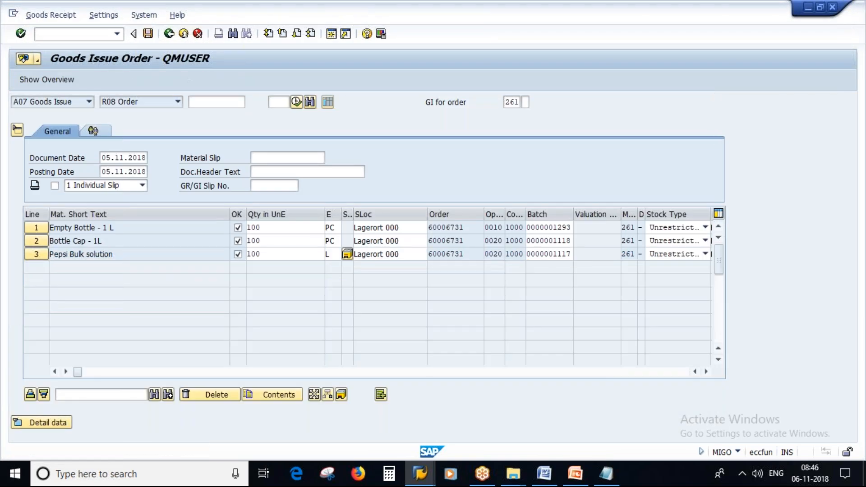
Step: Review the three component lines and their quantities, then check and post the goods issue for the production order
drag(127, 230, 25, 240)
drag(126, 253, 36, 254)
drag(276, 239, 245, 254)
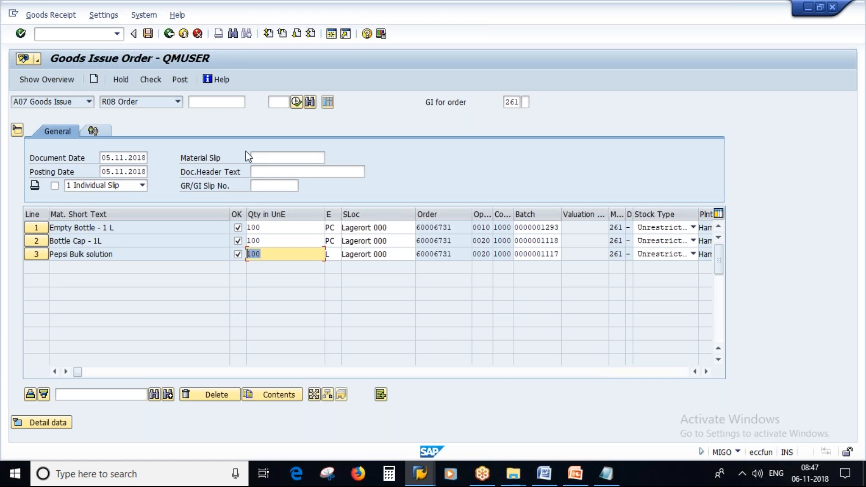
click(149, 79)
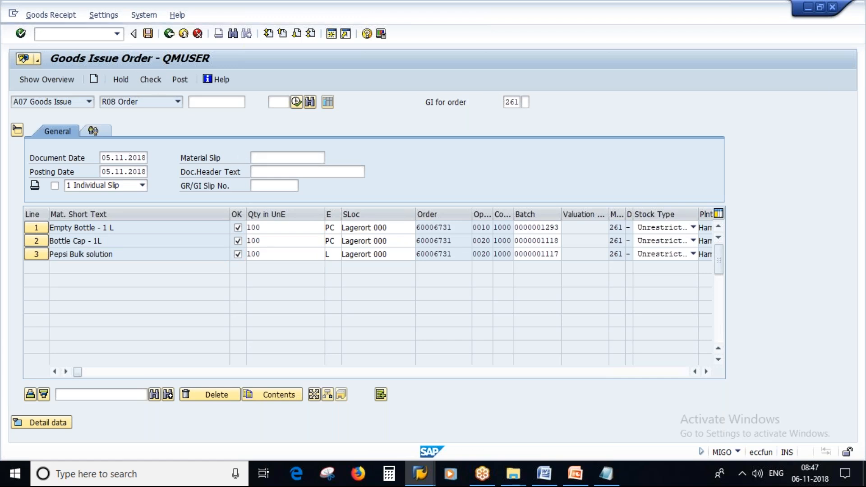
click(187, 82)
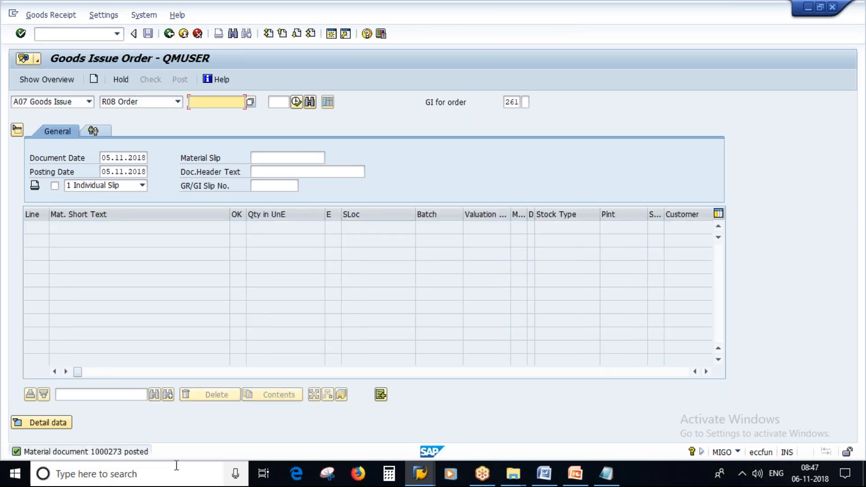
Step: Leave MIGO and display the header of the Pepsi bottle 1L production order in transaction CO03
click(423, 475)
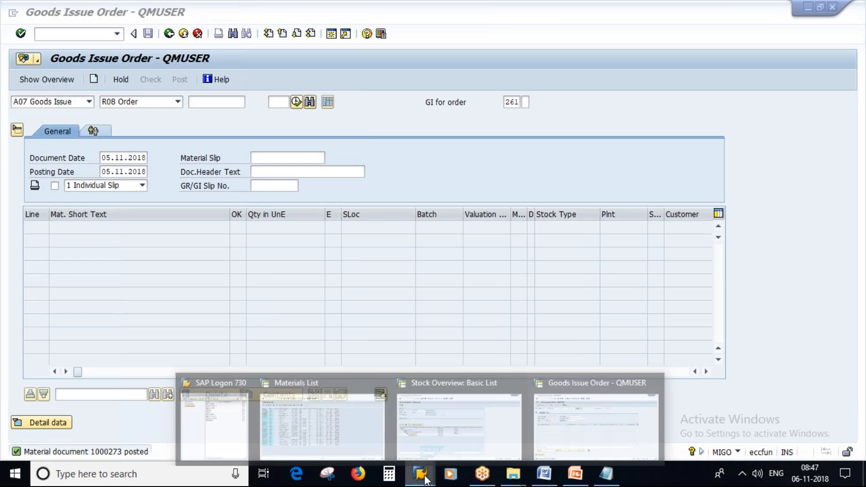
click(572, 476)
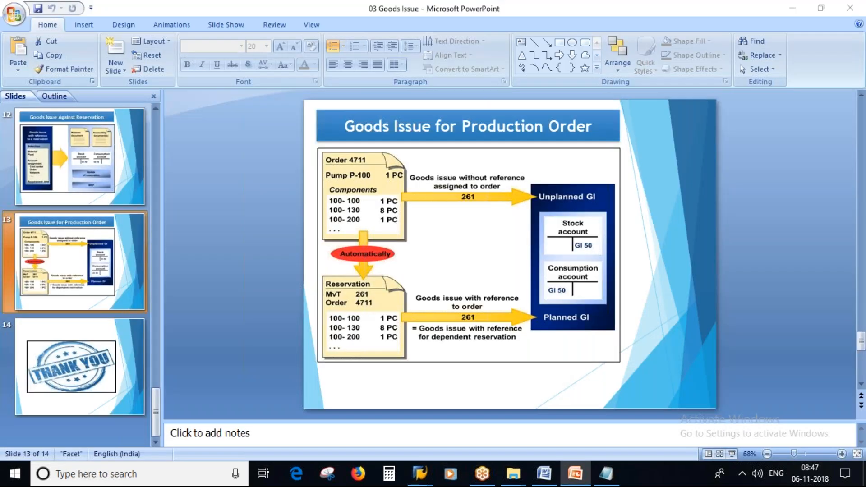
key(alt+Tab)
mouse_move(420, 473)
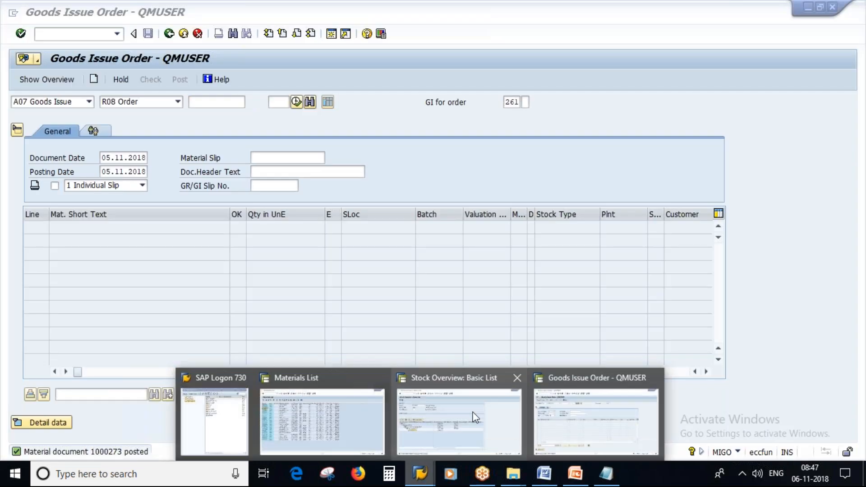
click(564, 412)
click(170, 34)
click(81, 36)
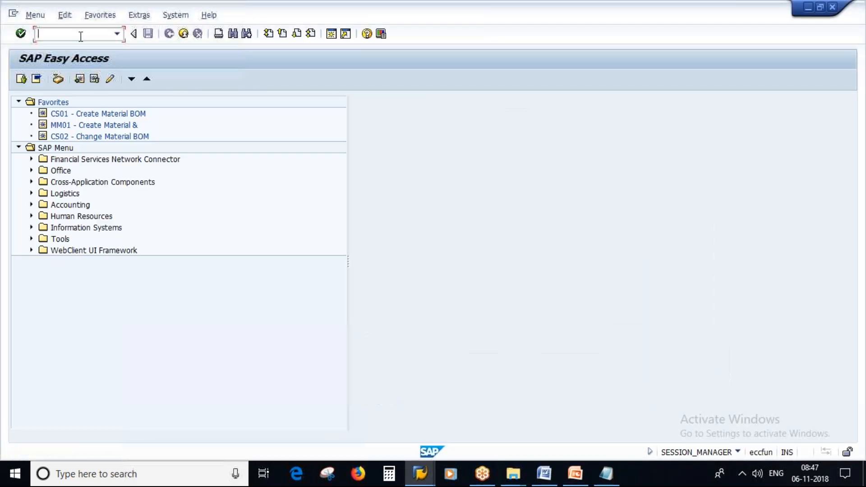
key(Return)
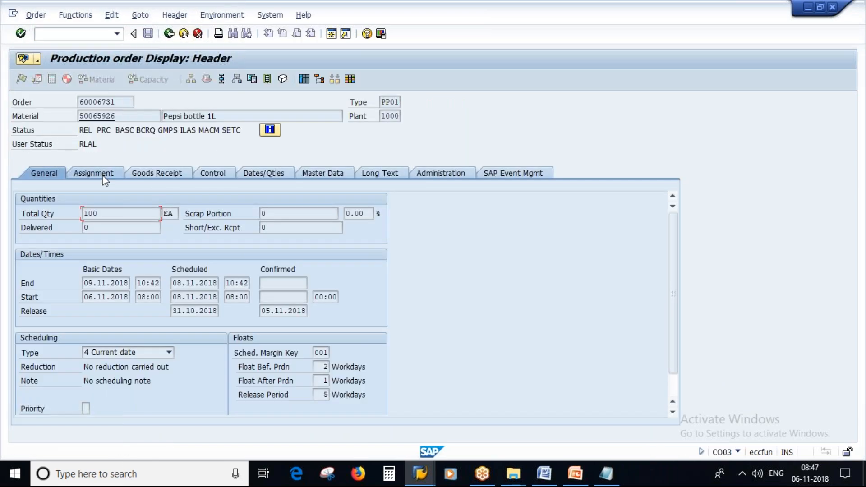
Step: Look up the reservation number in the production order's assignment data
click(80, 175)
click(321, 407)
drag(350, 408, 294, 408)
click(294, 405)
Step: Display reservation 92221 in transaction MB23, inspect the details of the Empty Bottle - 1 L item and return to the overview
click(336, 38)
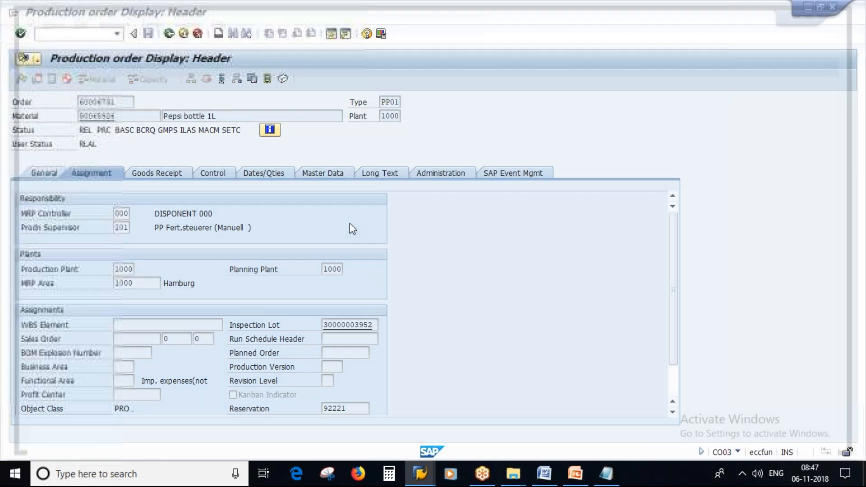
text(mb23)
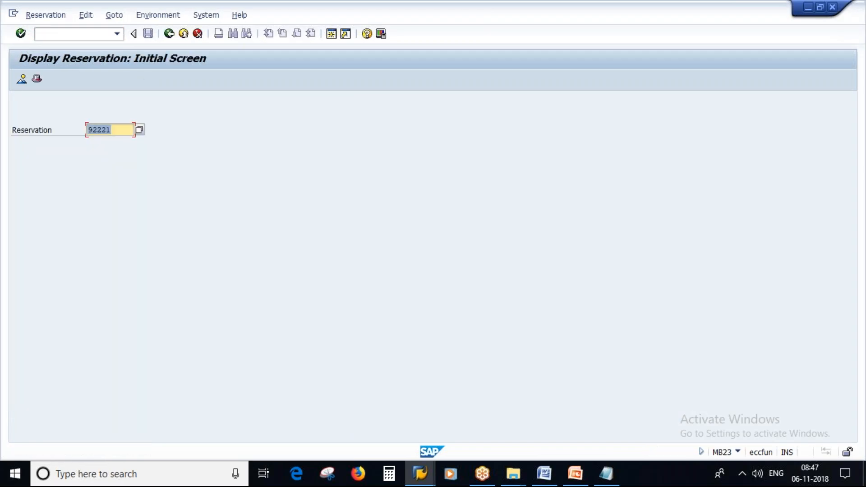
key(Return)
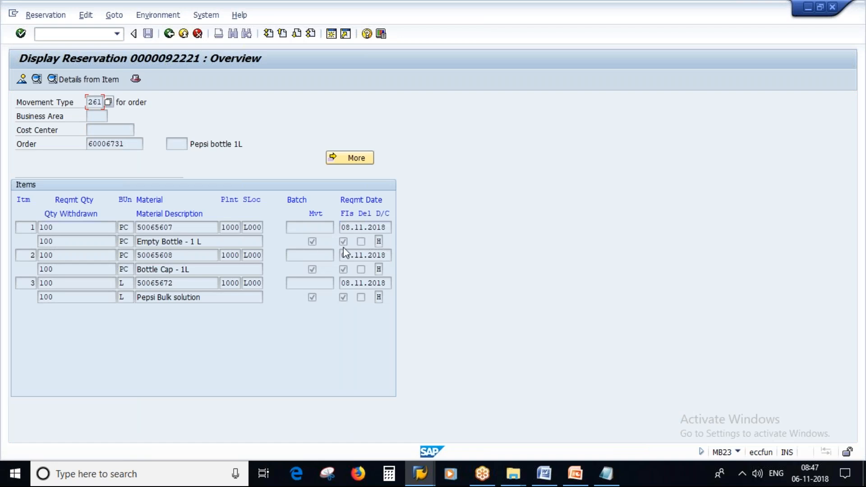
click(312, 241)
double_click(312, 242)
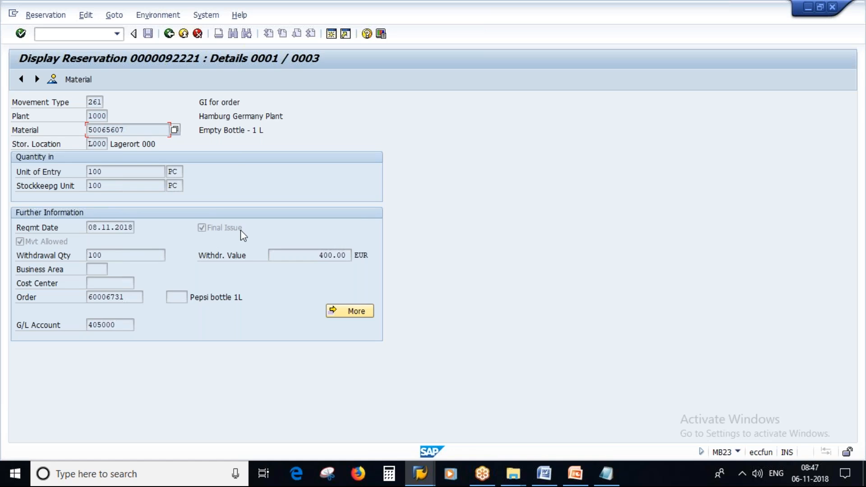
click(169, 34)
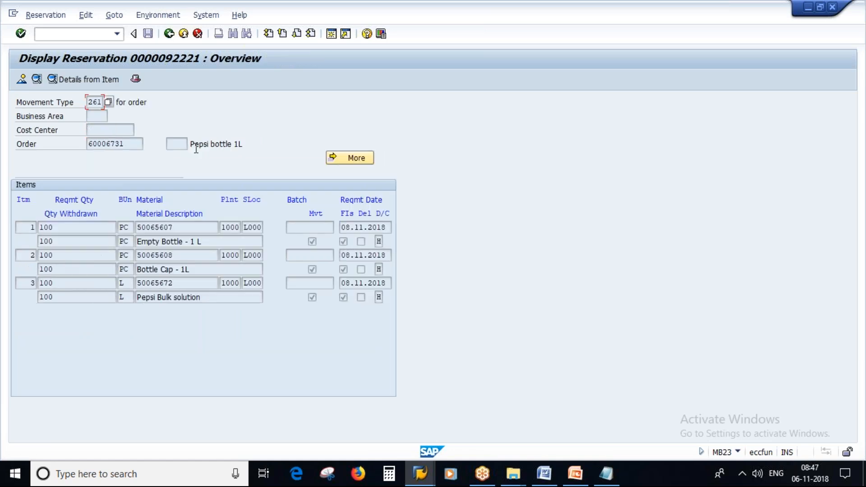
Step: Switch to Notepad to review the unplanned and planned goods issue outline, and return to the Goods Issue presentation in PowerPoint
click(575, 473)
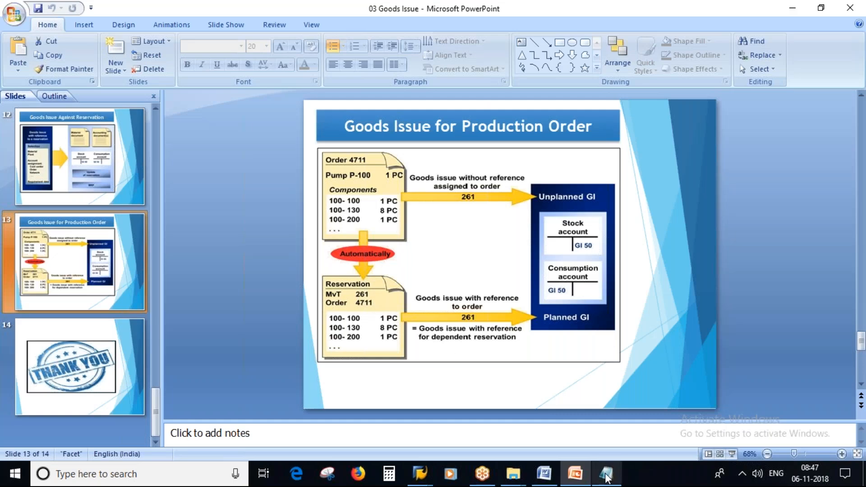
click(606, 473)
drag(346, 142, 126, 142)
drag(328, 244, 116, 244)
click(193, 268)
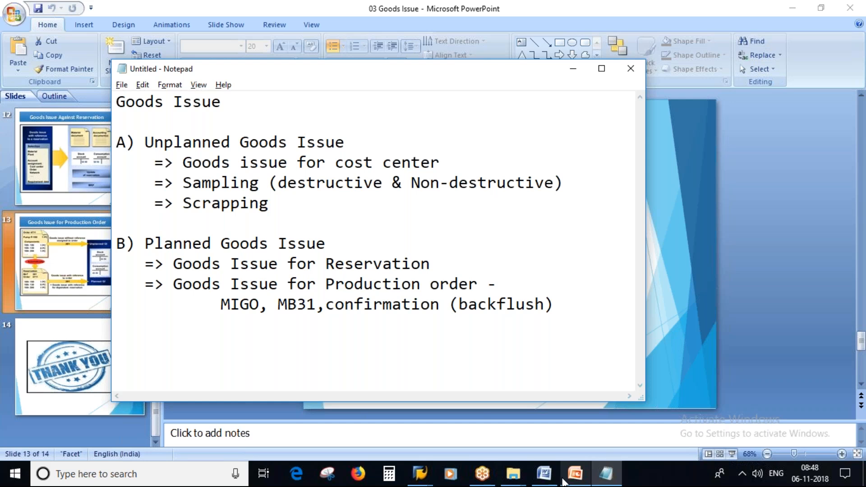
click(574, 477)
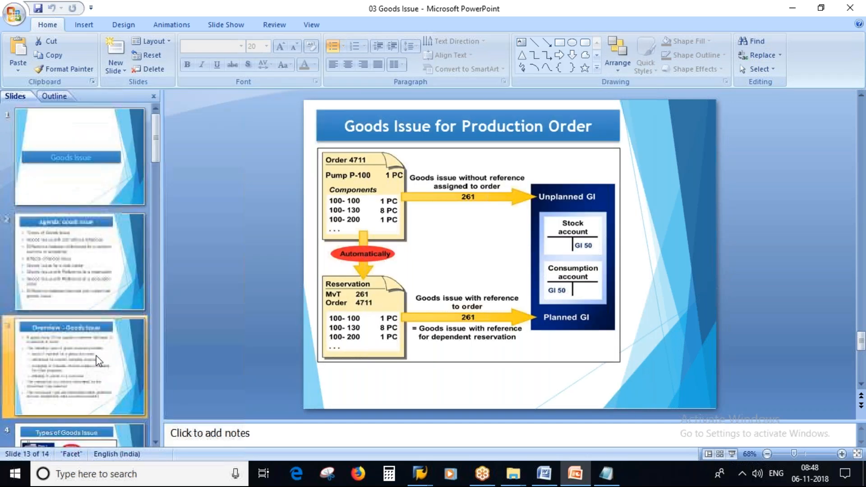